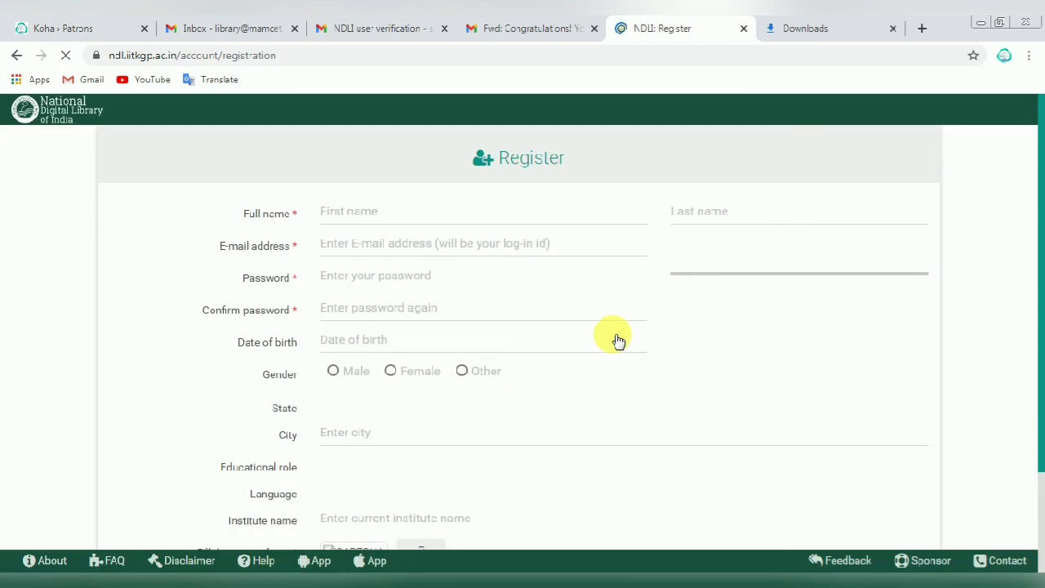
Step: Enter the first name 'Lib Power' and the last name 'Tech'
click(347, 214)
scroll(221, 221, down, 1)
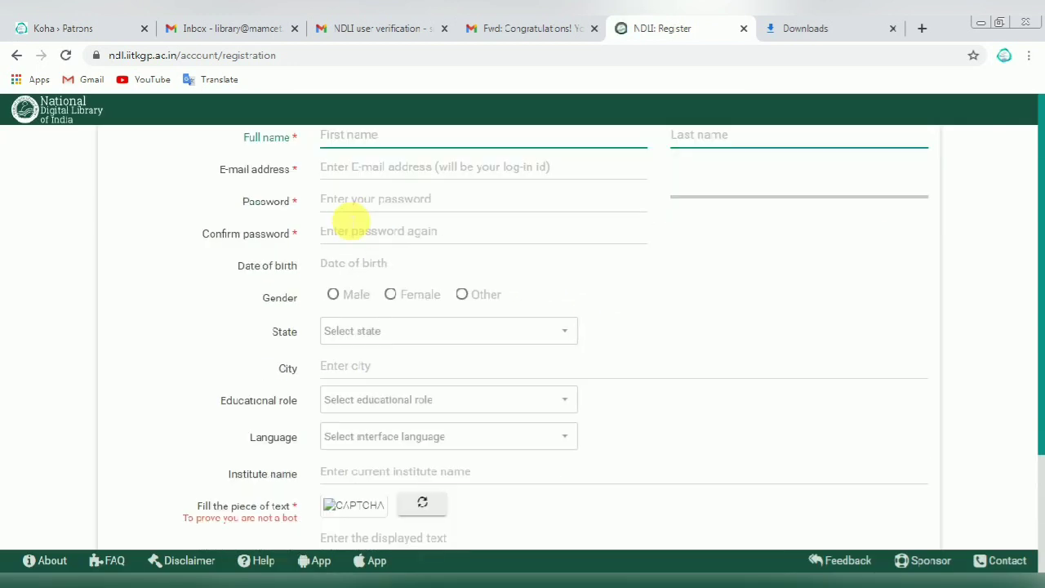
scroll(362, 204, up, 1)
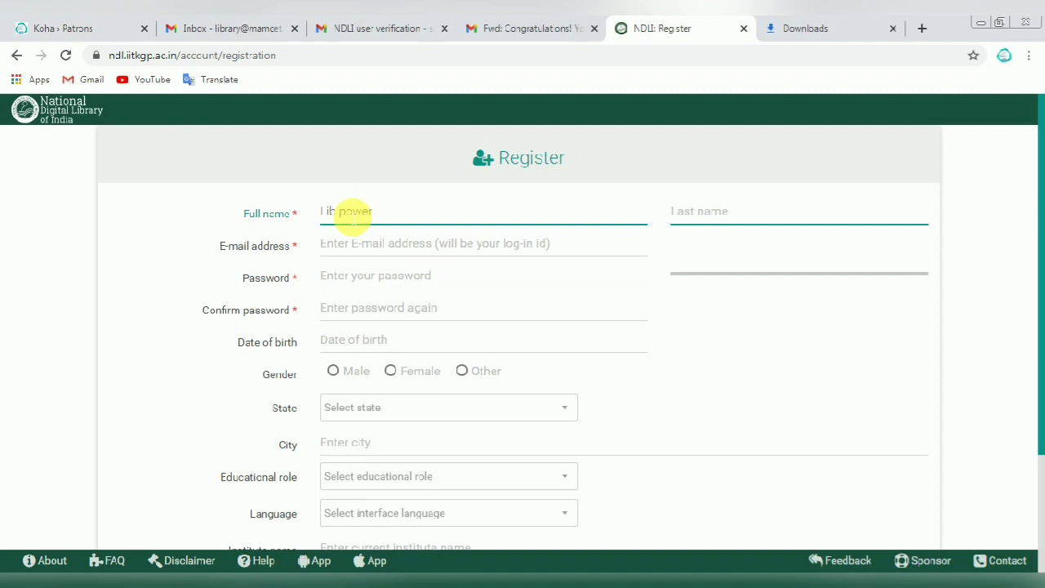
click(346, 212)
click(708, 219)
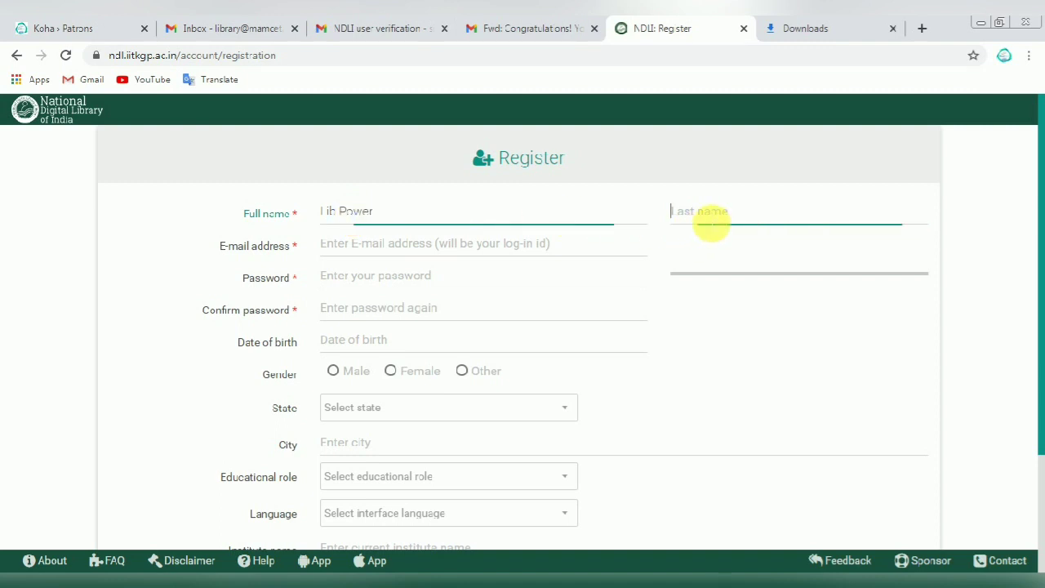
text(Tech)
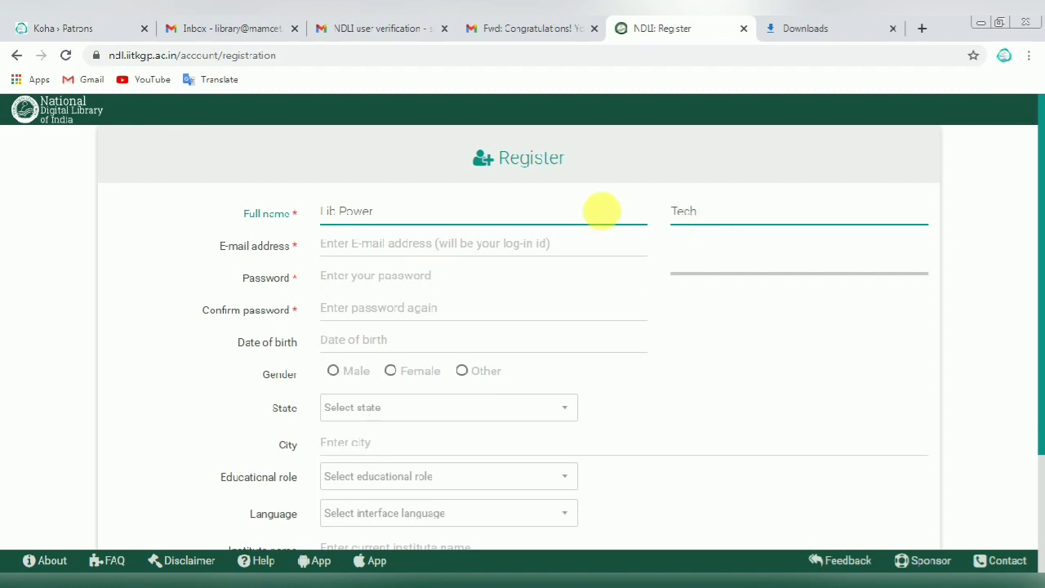
Step: Fill in the e-mail address, then enter the password and confirm it
click(392, 250)
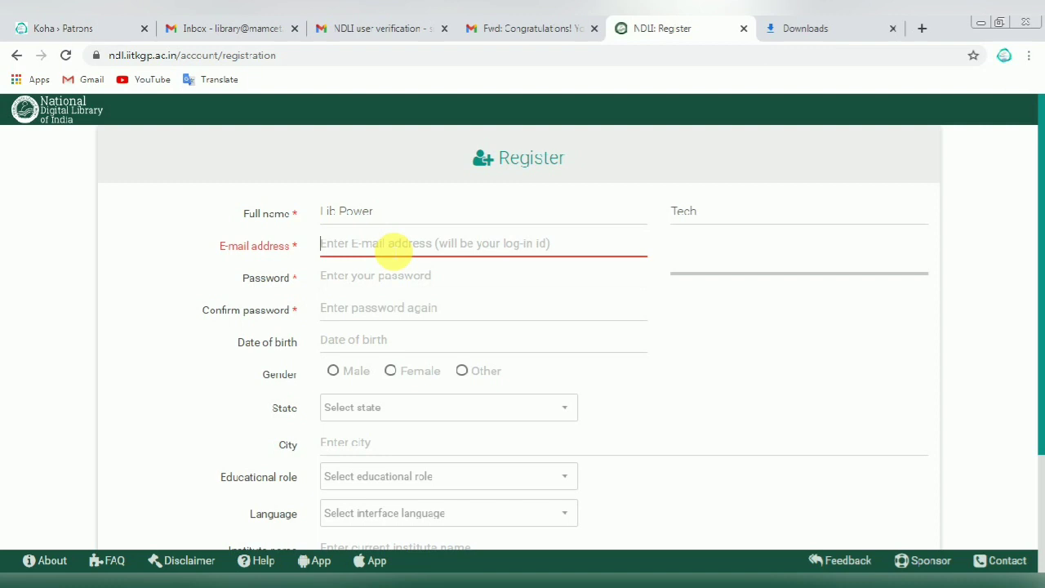
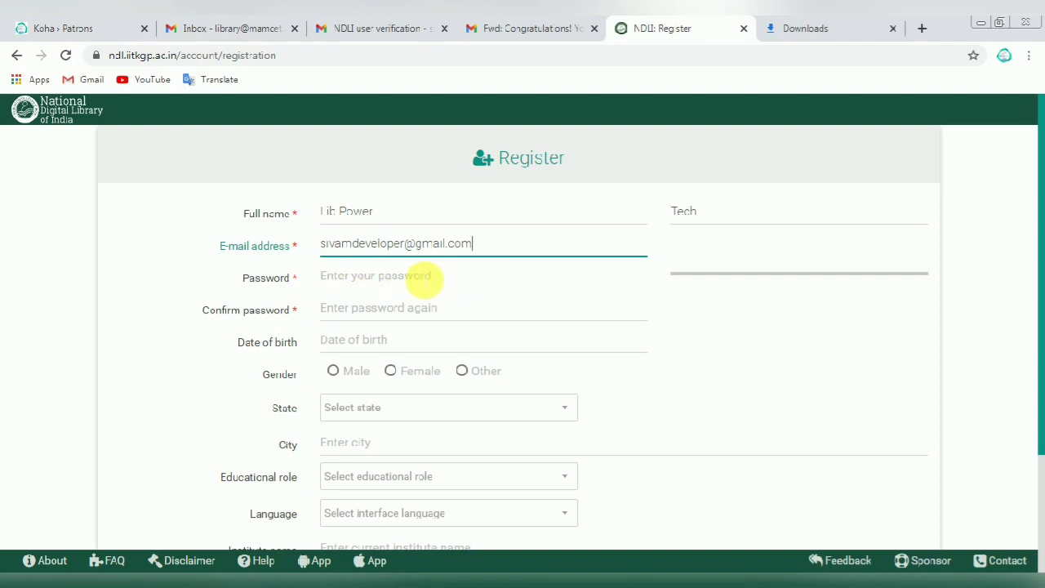
click(336, 275)
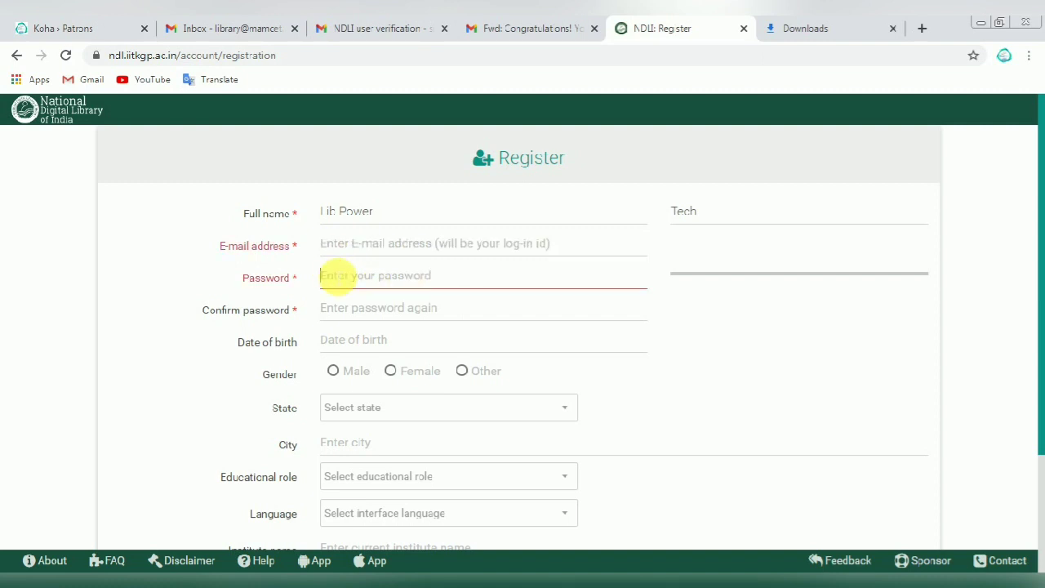
text(******)
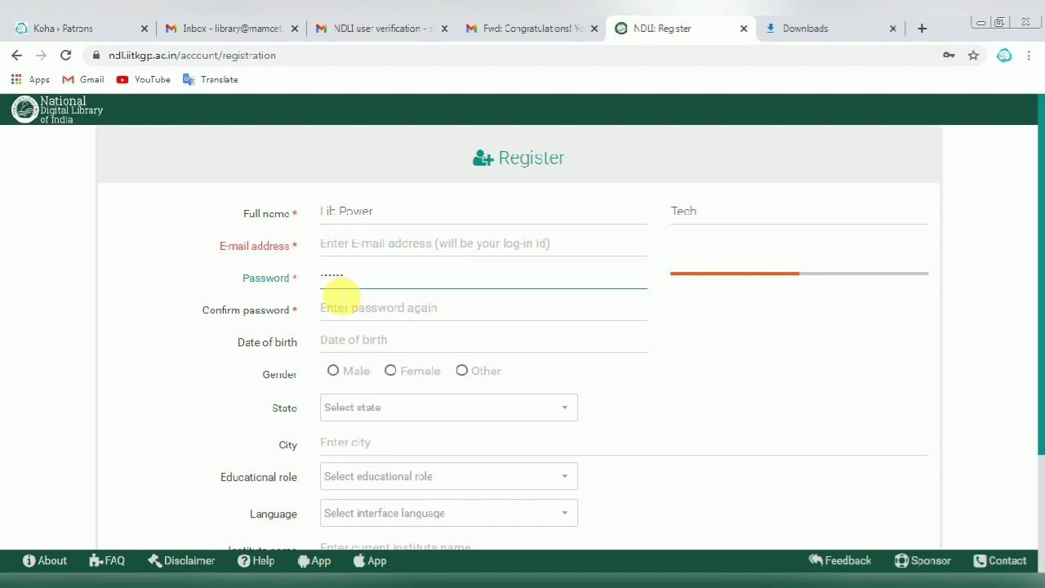
click(334, 314)
text(******)
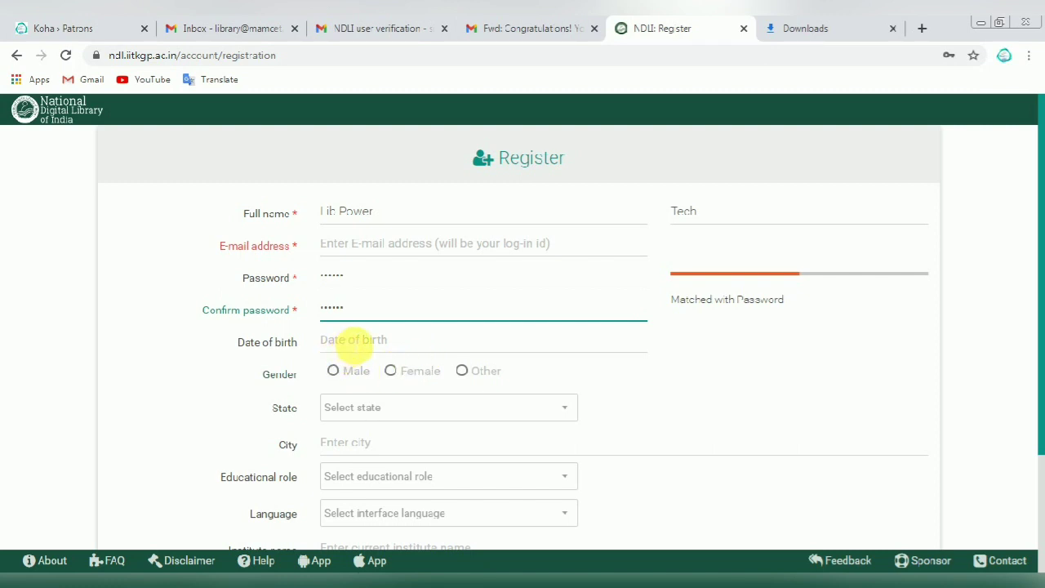
click(354, 342)
Step: Set birth date to the 7th, gender Male, state Tamil Nadu, role UG and PG, language English
click(418, 436)
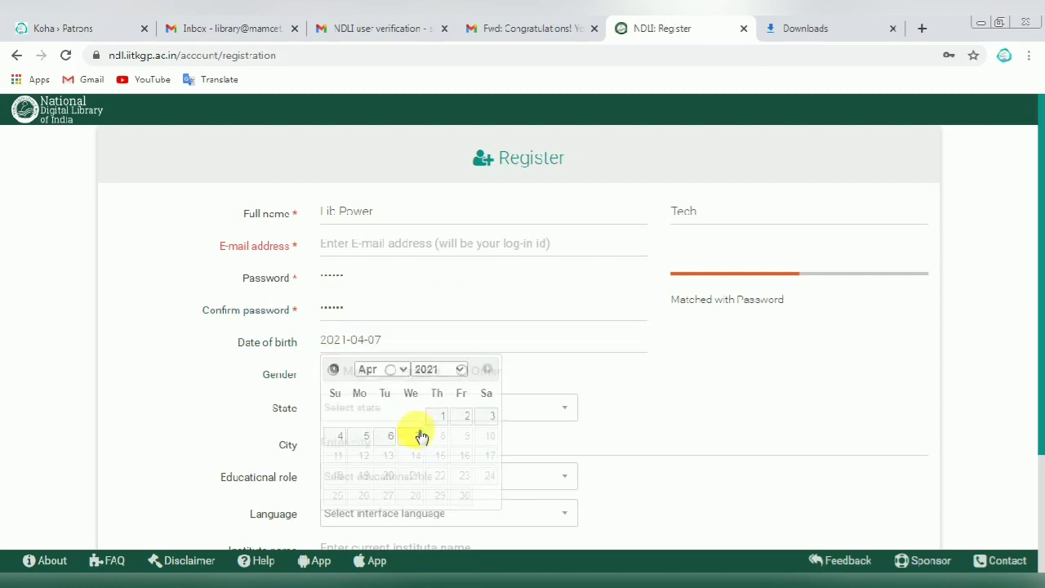
click(335, 369)
scroll(449, 334, down, 1)
click(477, 335)
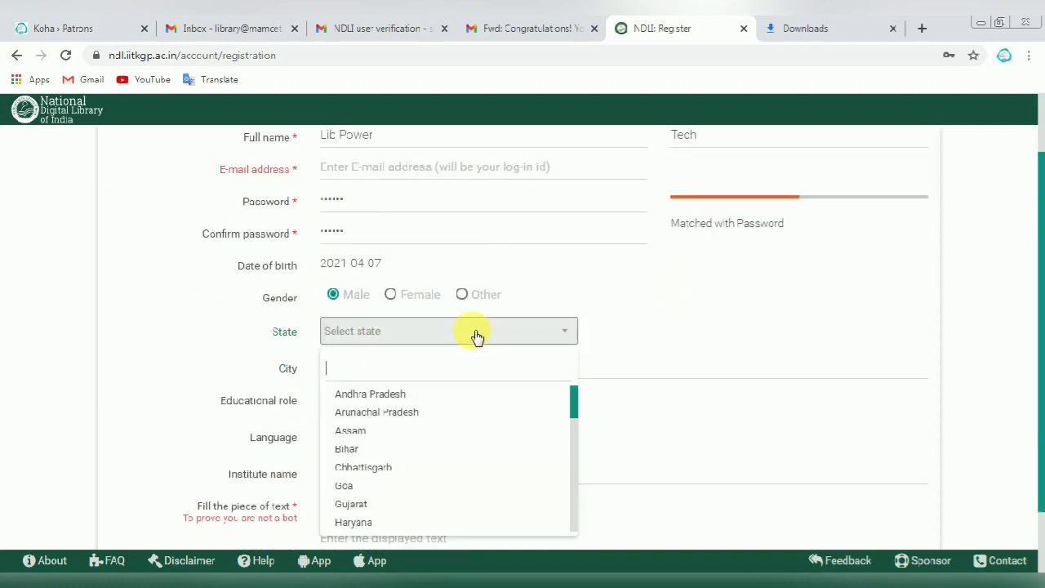
text(tamil)
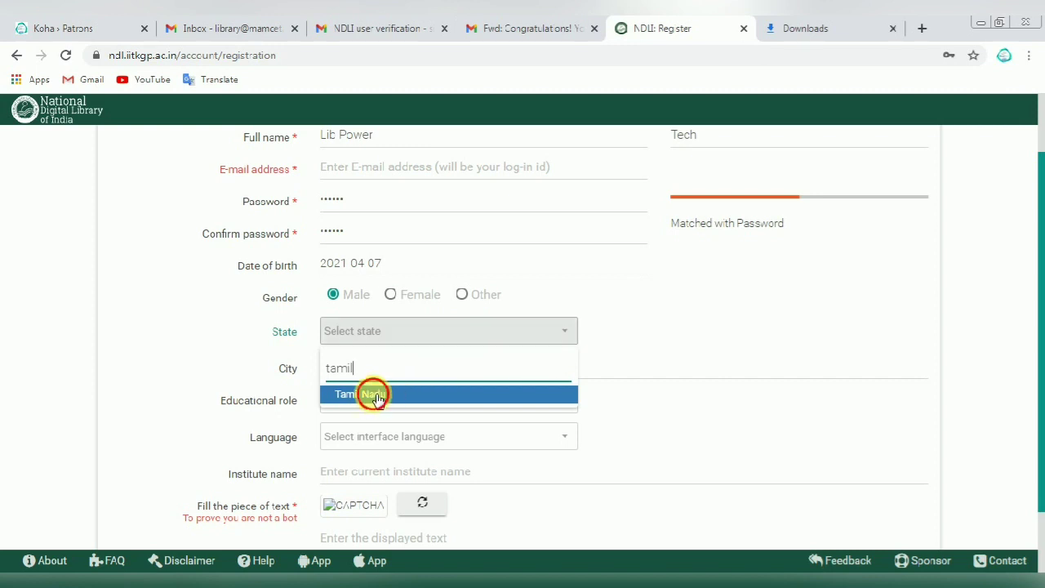
click(369, 395)
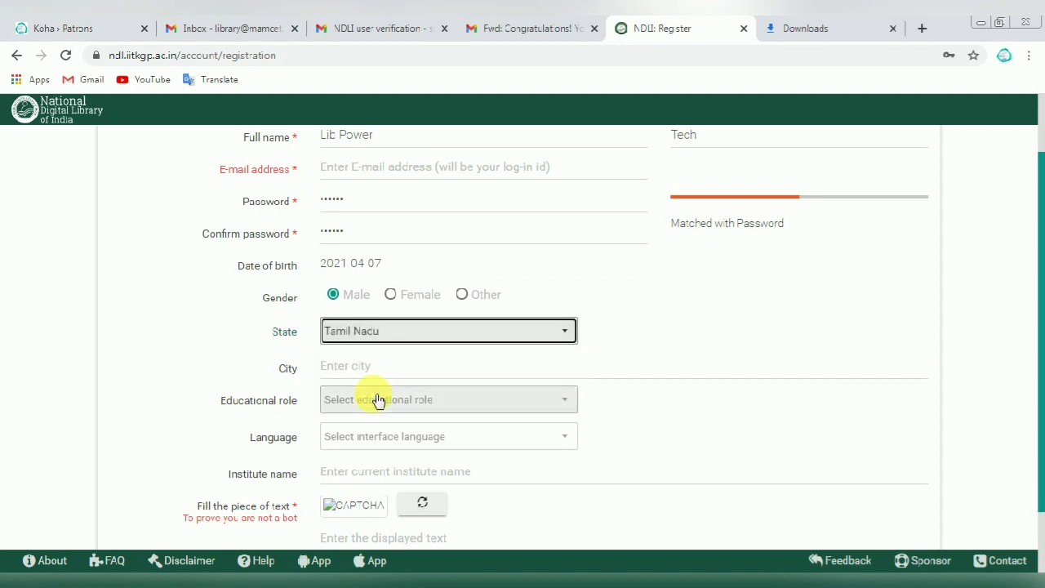
click(381, 403)
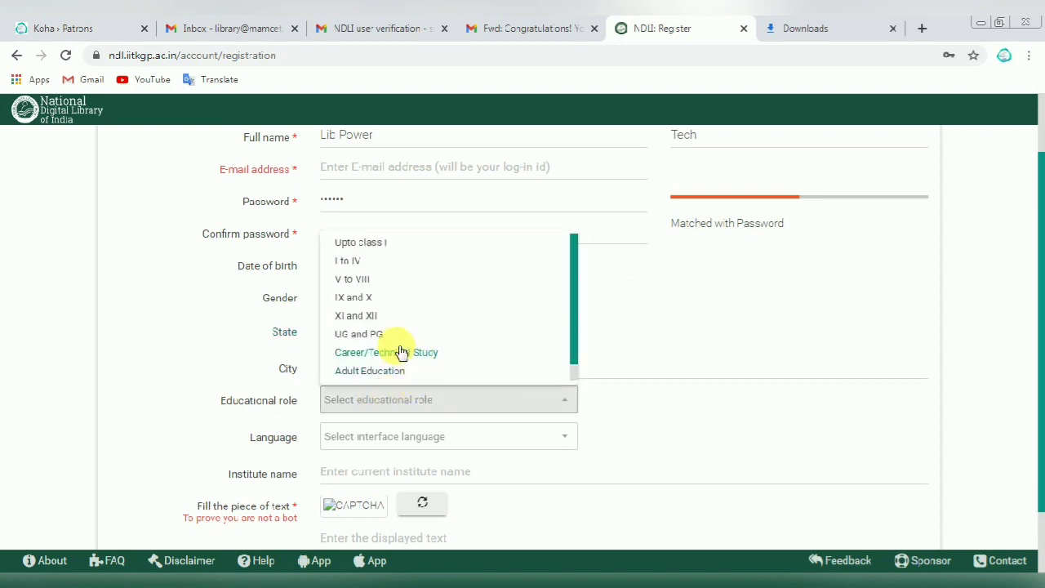
click(353, 343)
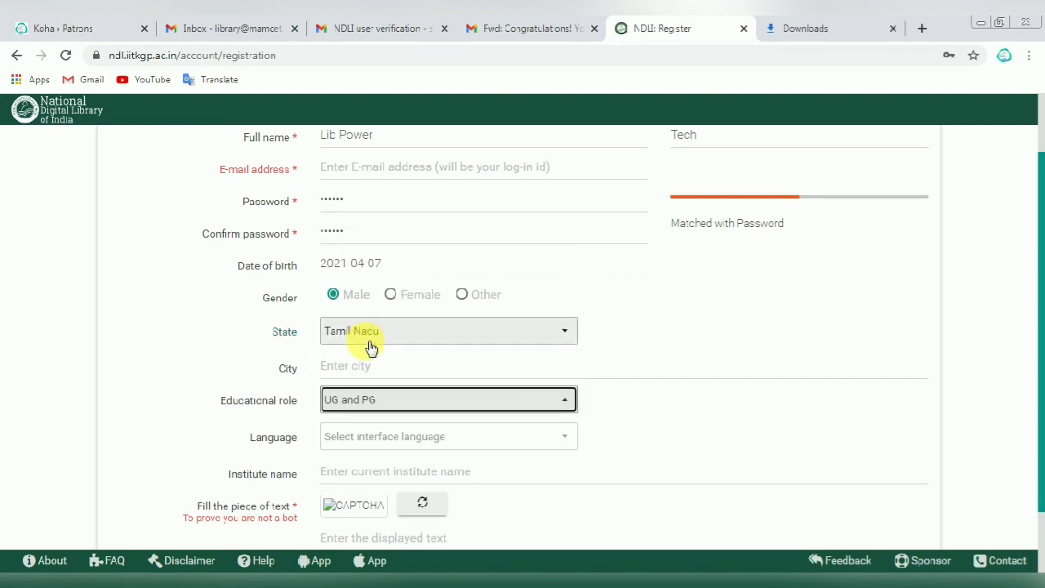
click(486, 448)
click(357, 280)
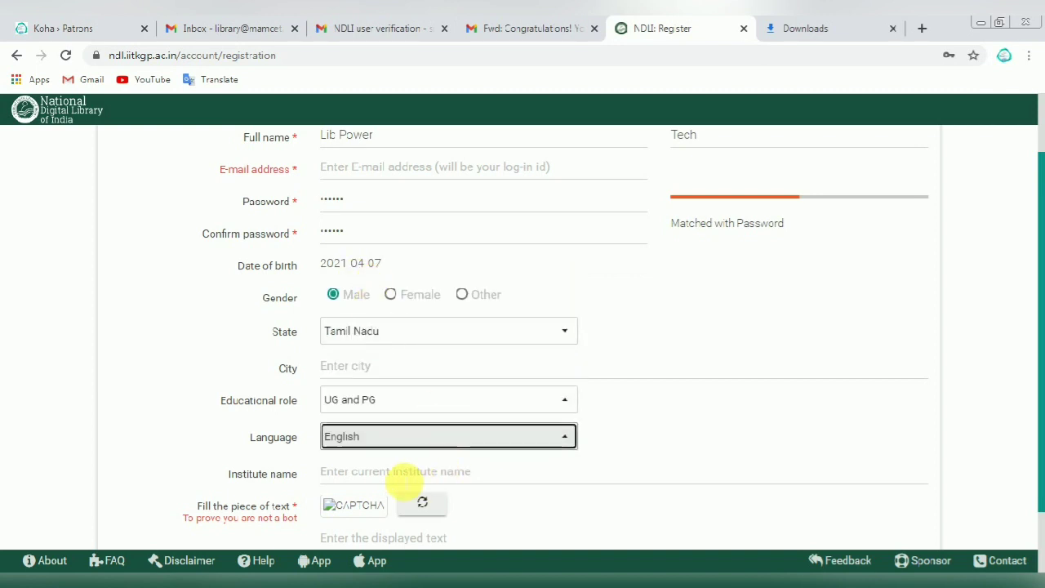
Step: Refresh the captcha, enter its text, and accept the NDLI terms and conditions
click(400, 472)
scroll(397, 473, down, 1)
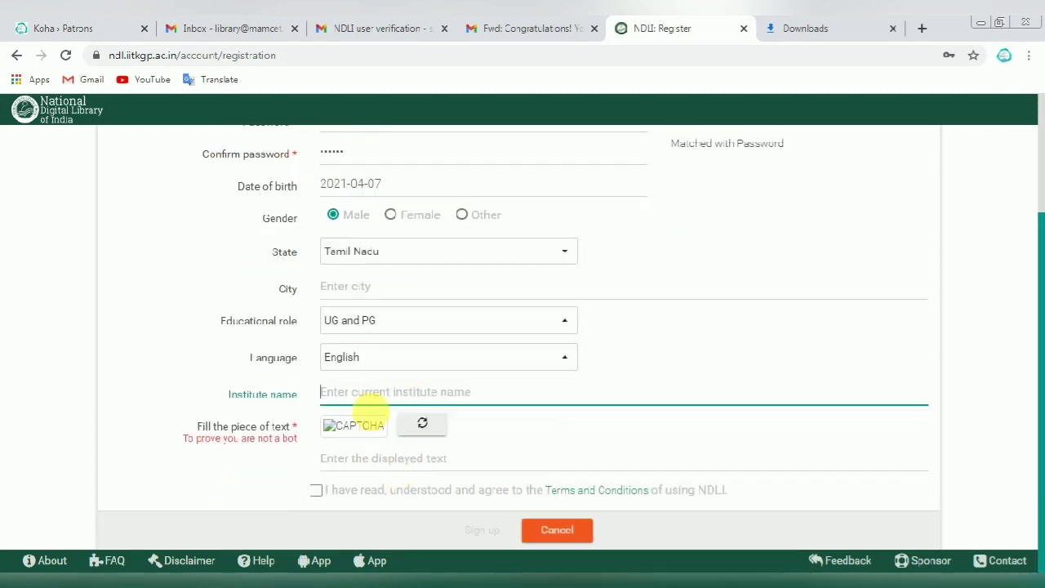
click(431, 427)
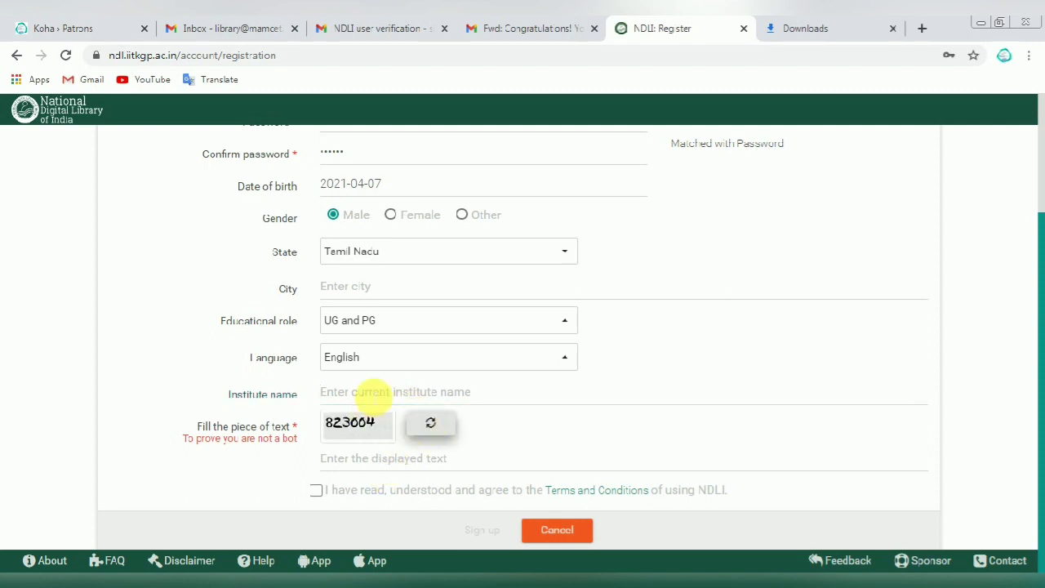
click(367, 396)
click(349, 463)
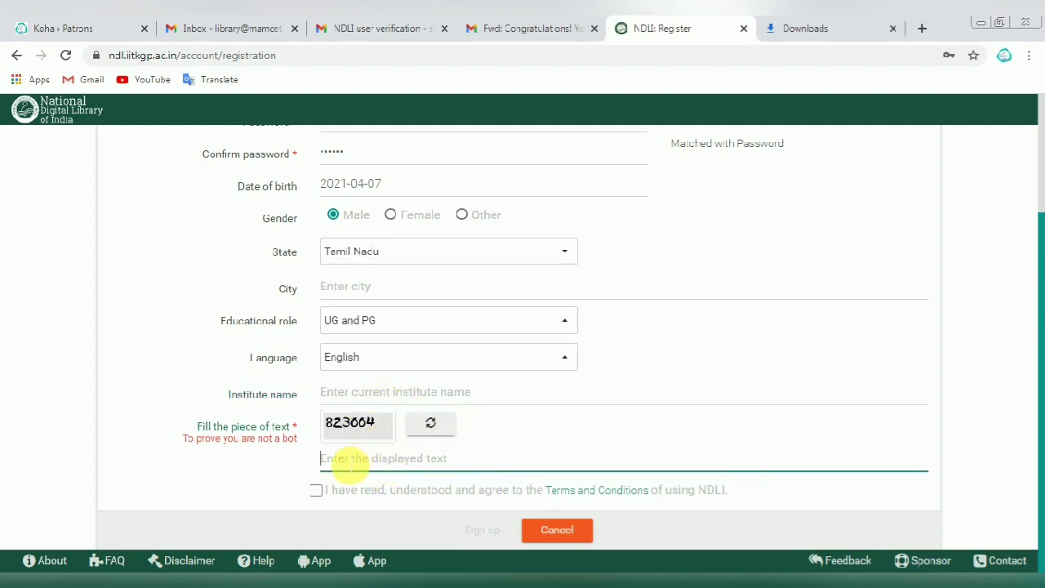
text(823)
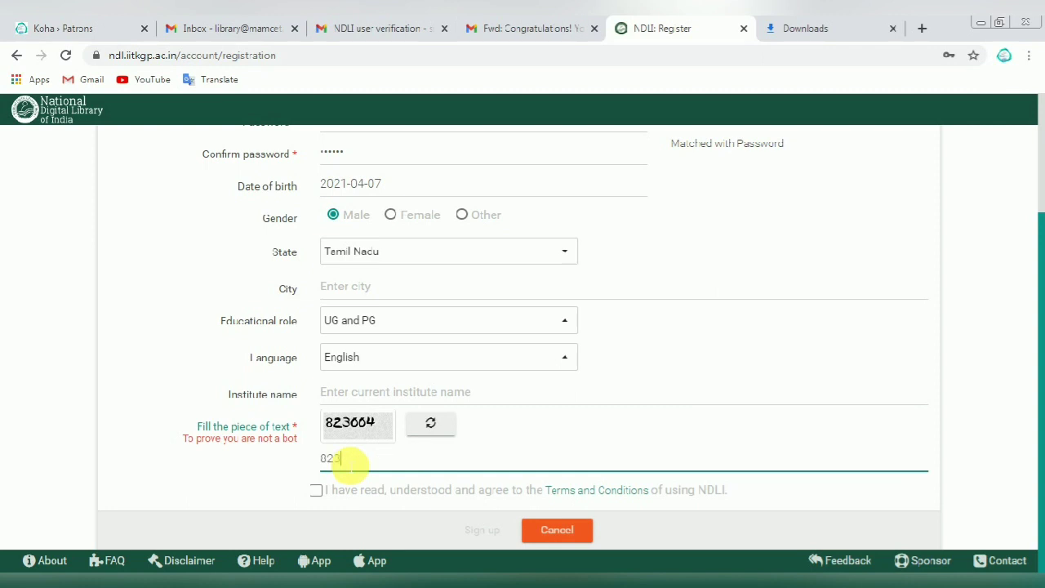
text(004)
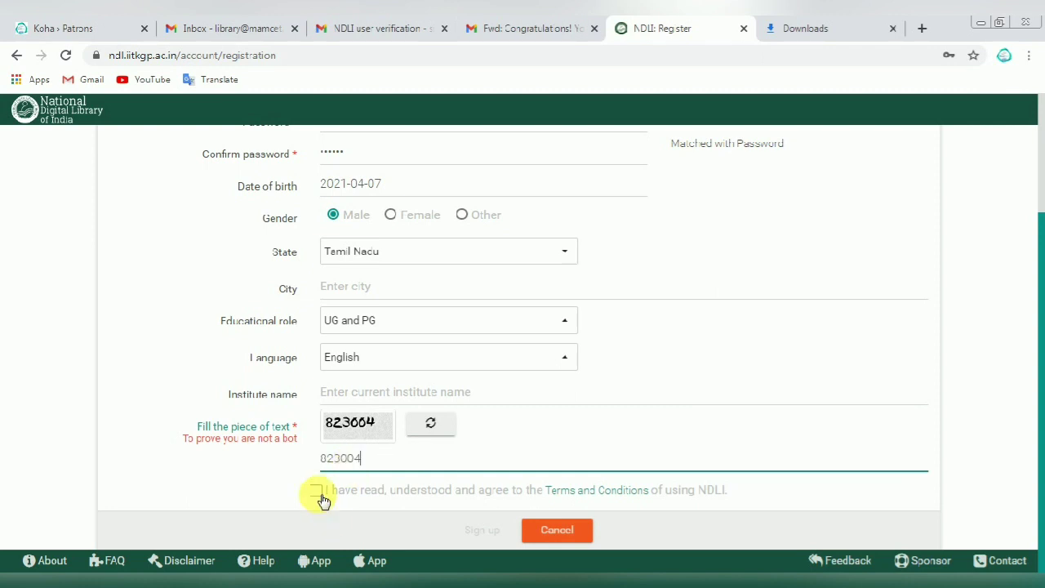
click(316, 491)
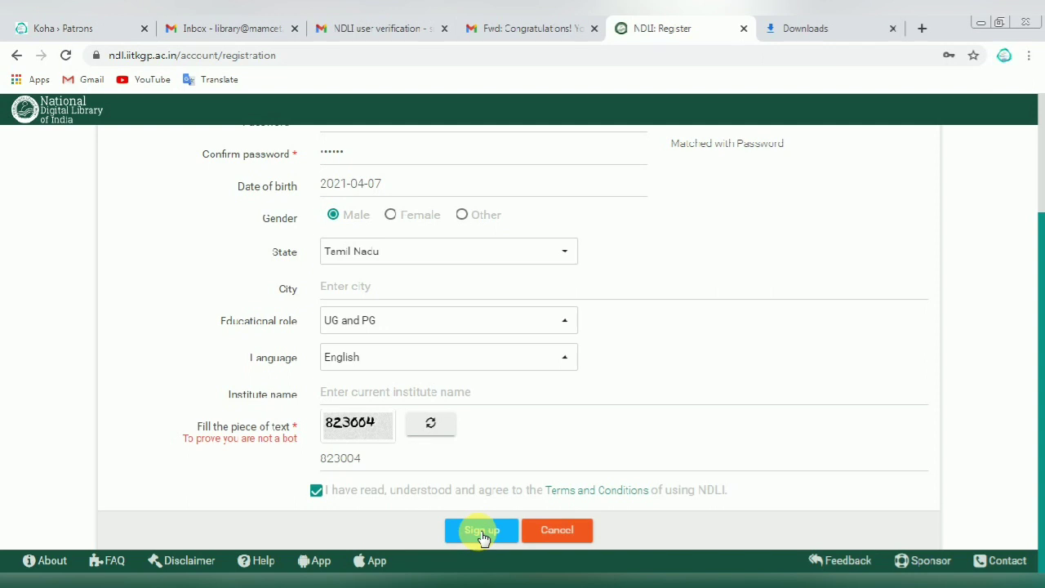
Step: Submit the sign-up form and open the verification link in the NDLI Gmail message
click(483, 536)
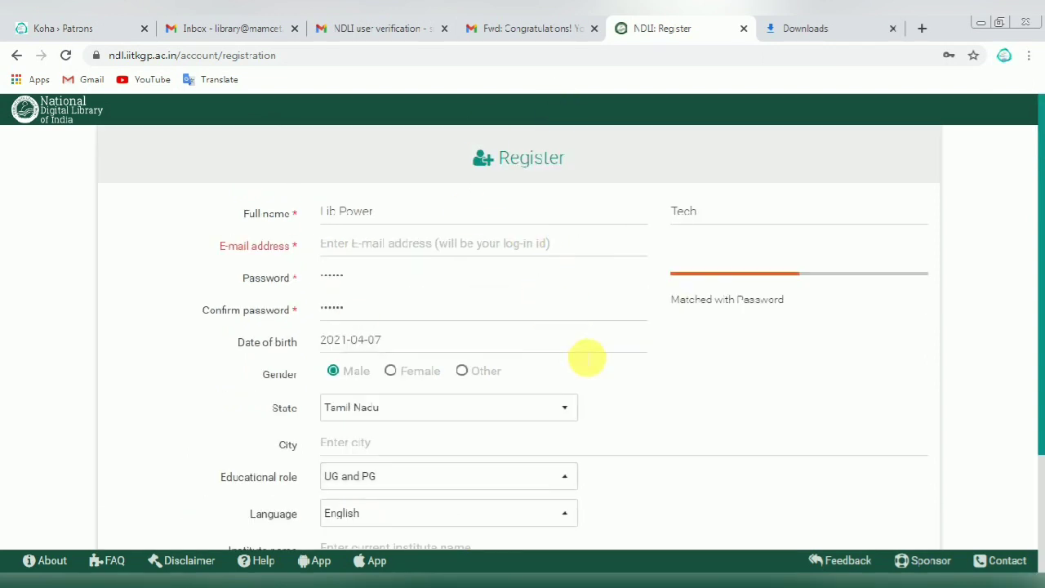
click(527, 29)
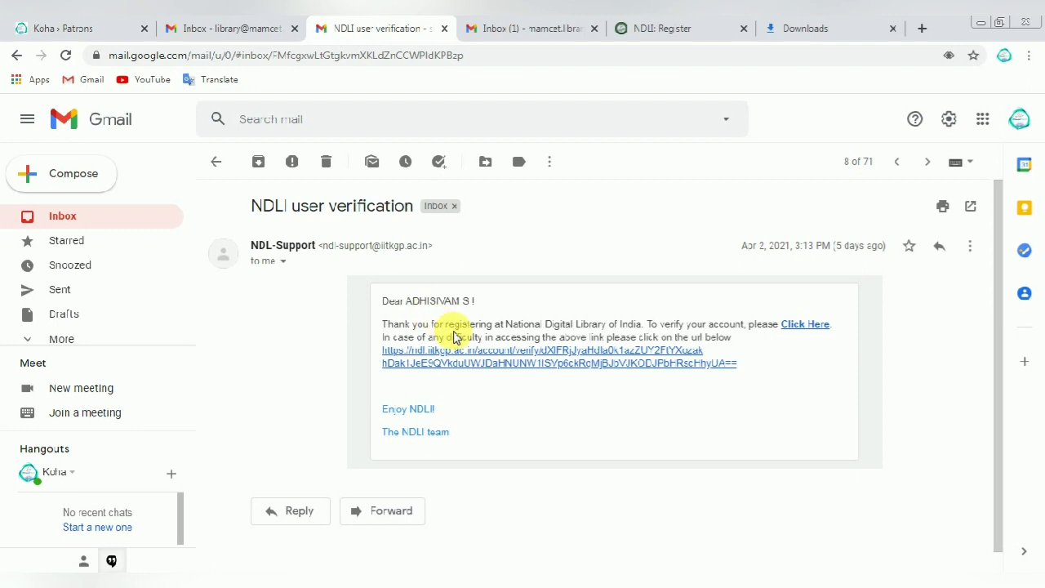
scroll(413, 347, down, 1)
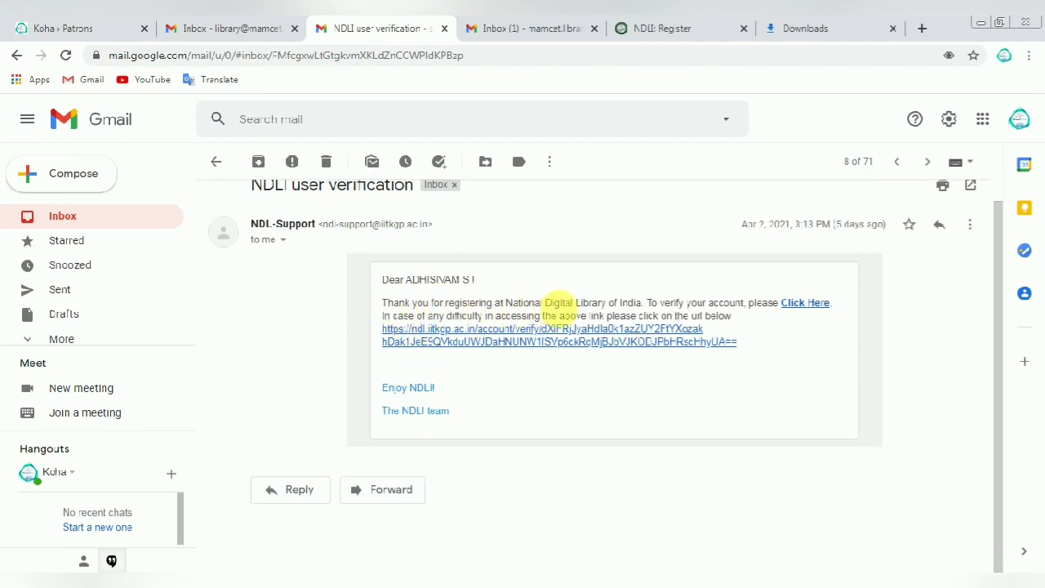
drag(778, 304, 461, 303)
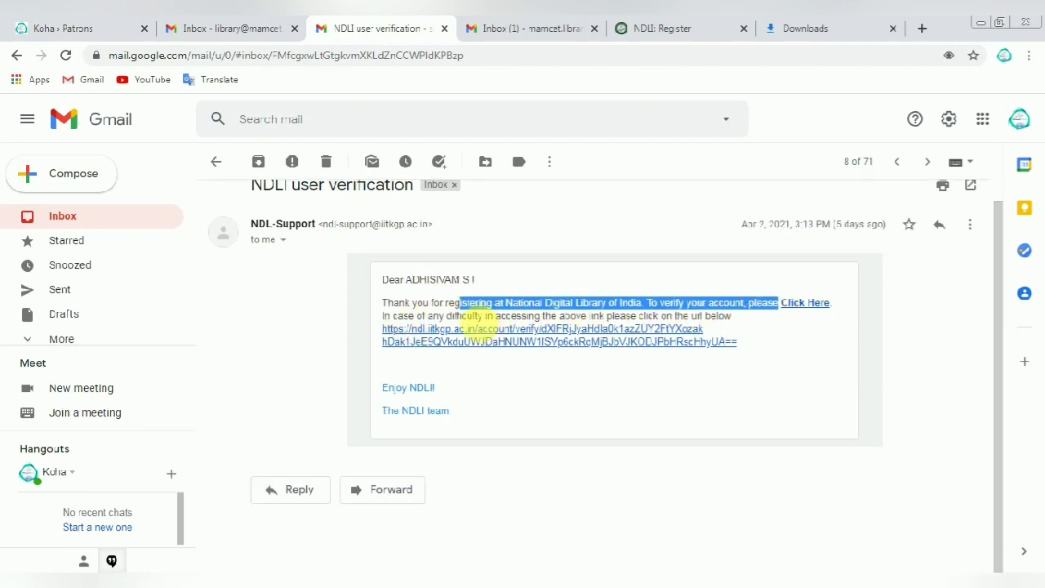
click(519, 335)
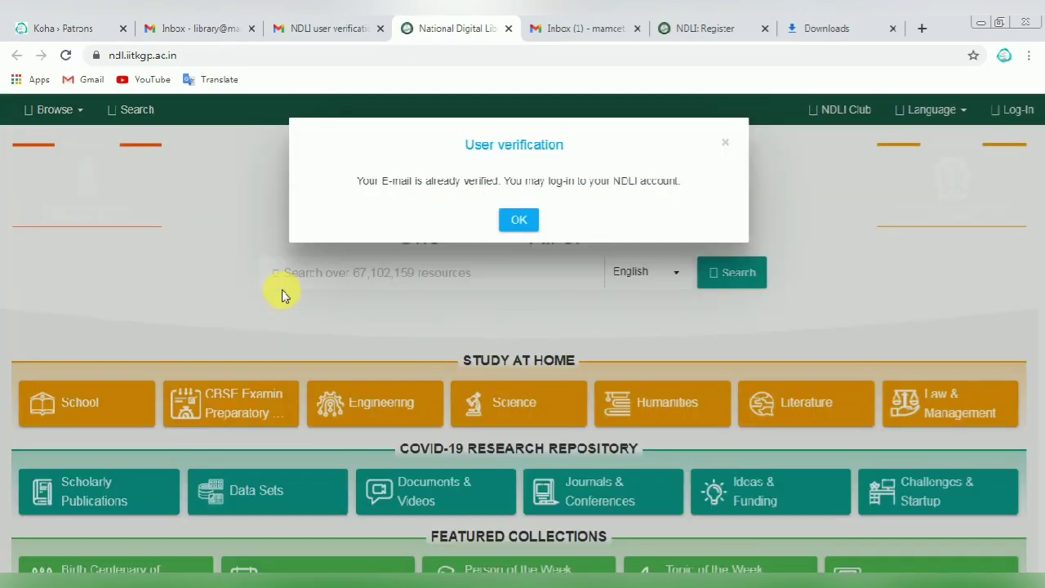
Step: Read the User verification notice and close it with OK
drag(465, 145, 533, 163)
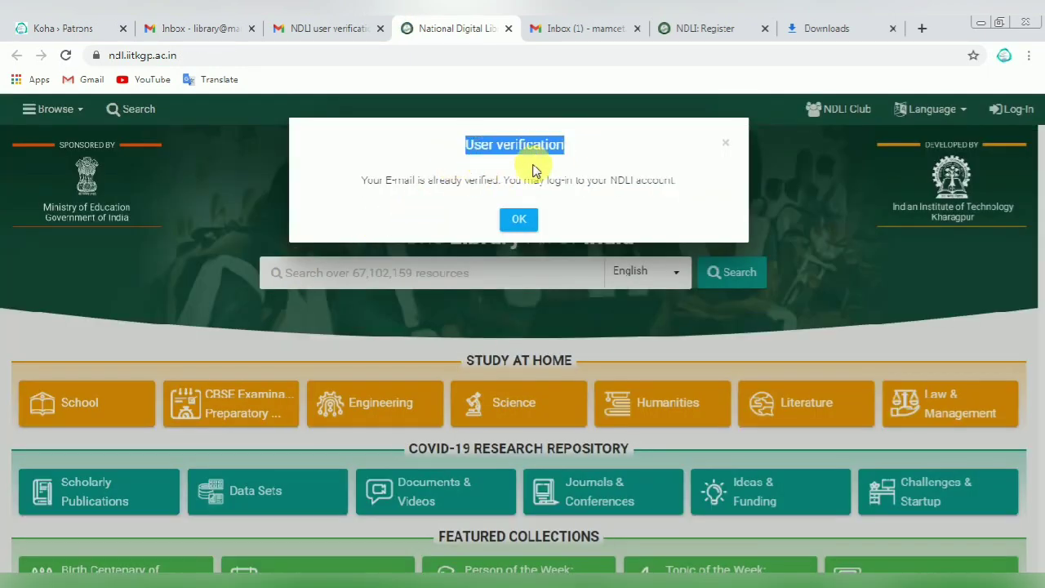
drag(362, 181, 676, 180)
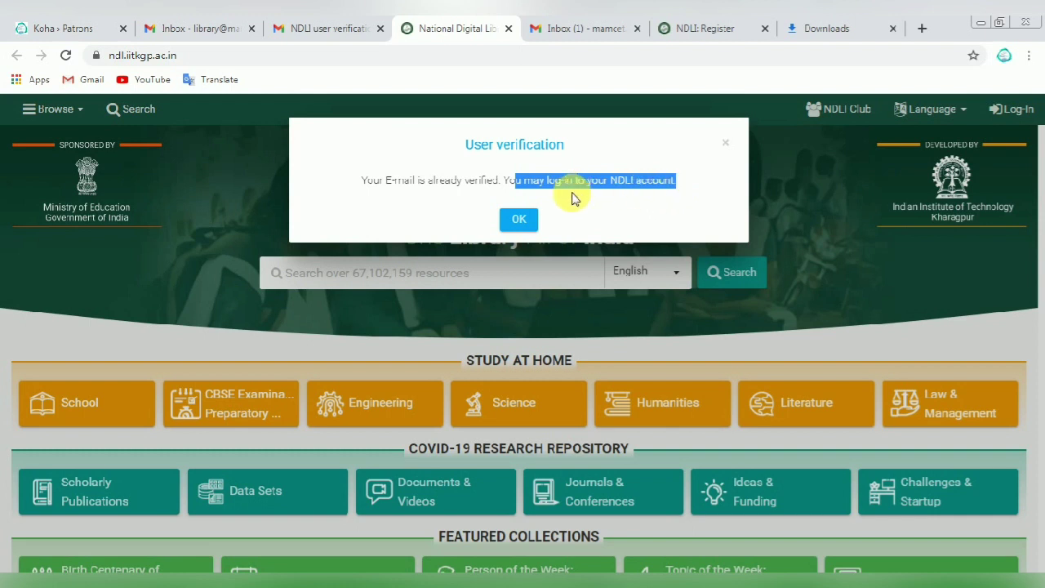
click(520, 219)
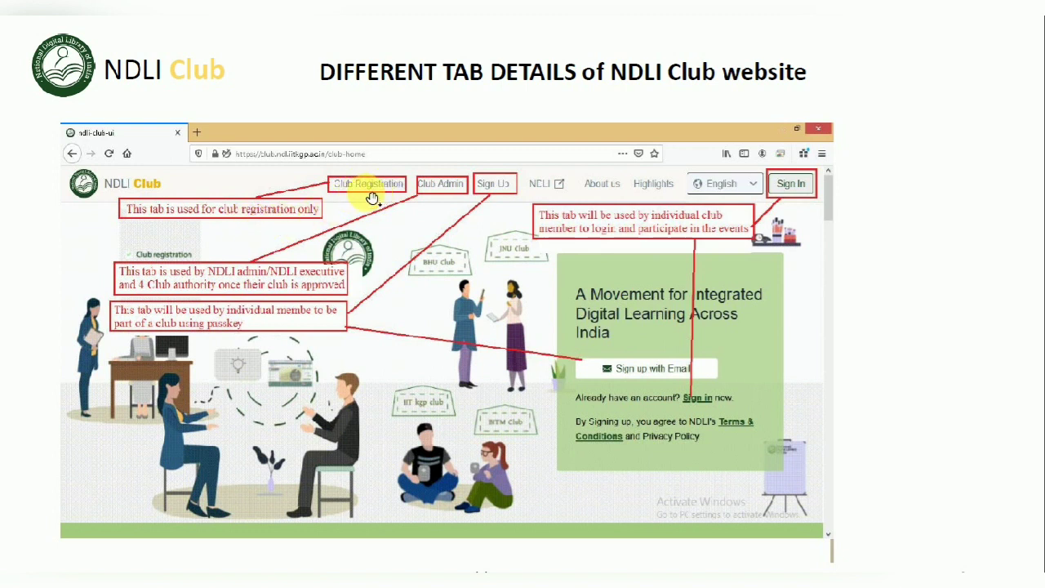
Step: Return from the slide to the browser and open the NDLI Club site
key(alt+Tab)
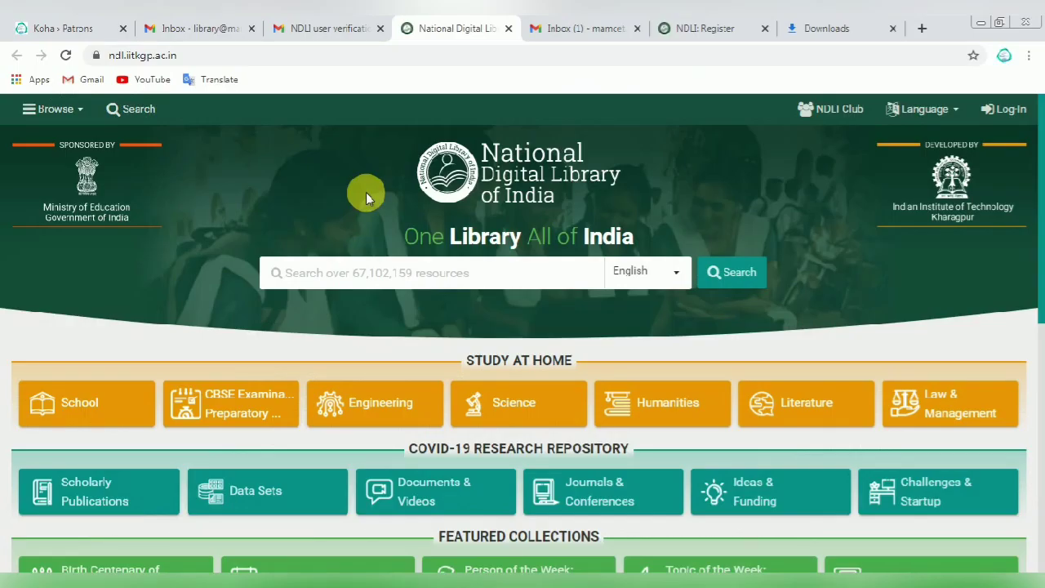
click(836, 113)
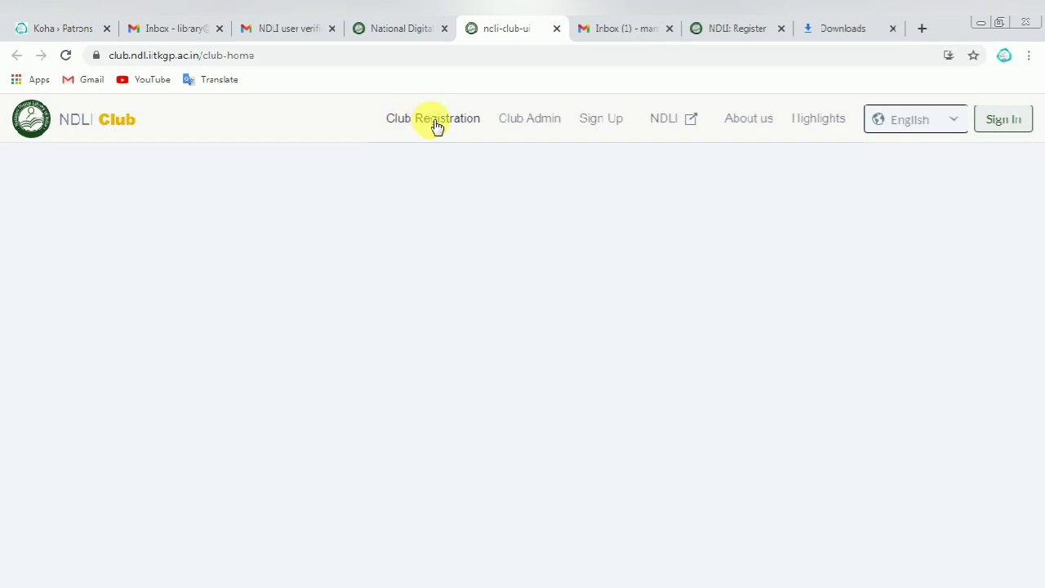
Step: Go to Club Registration and sign in with the account e-mail and password
click(430, 124)
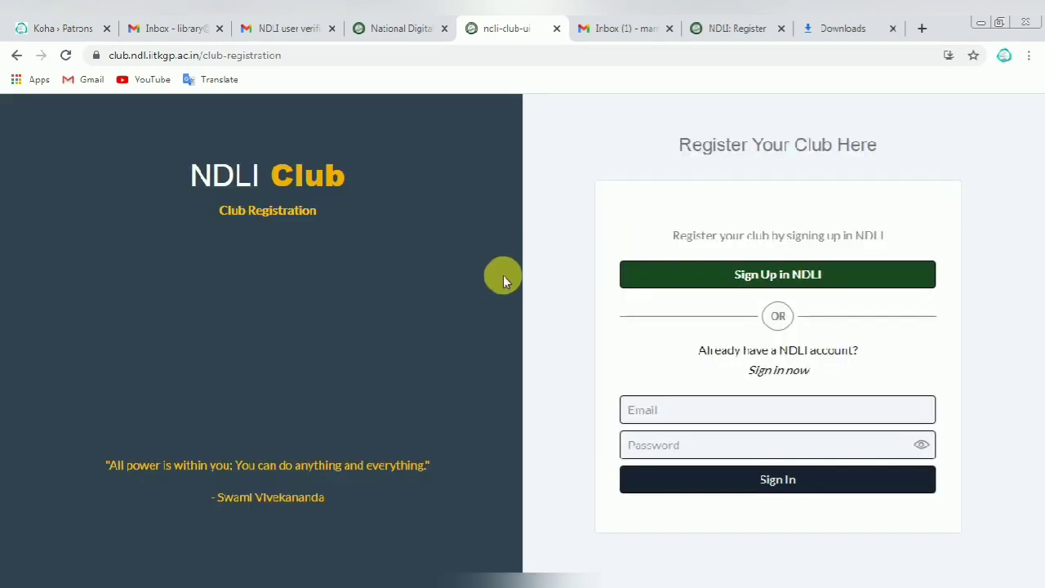
scroll(804, 442, down, 1)
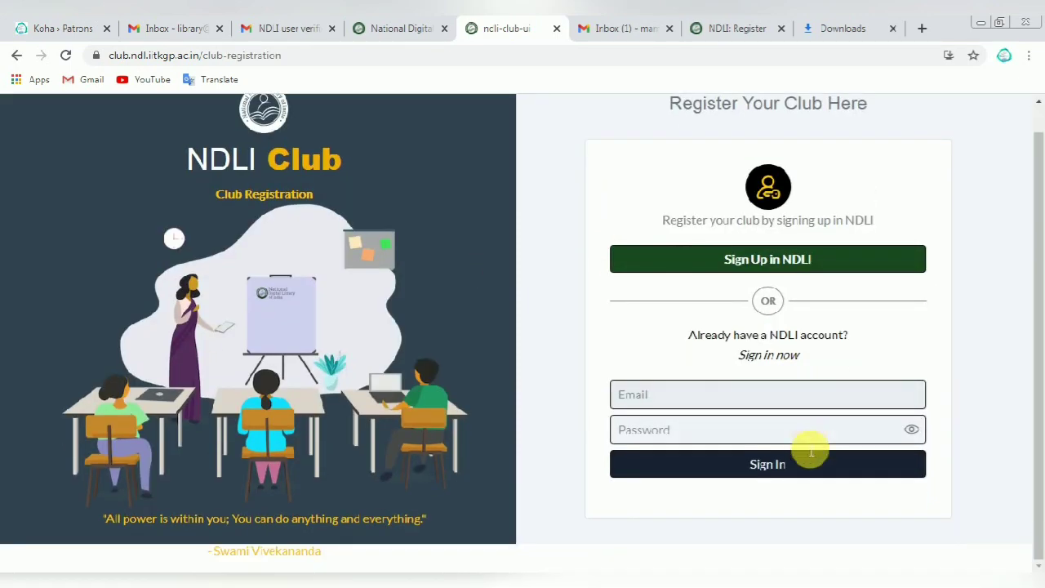
click(660, 396)
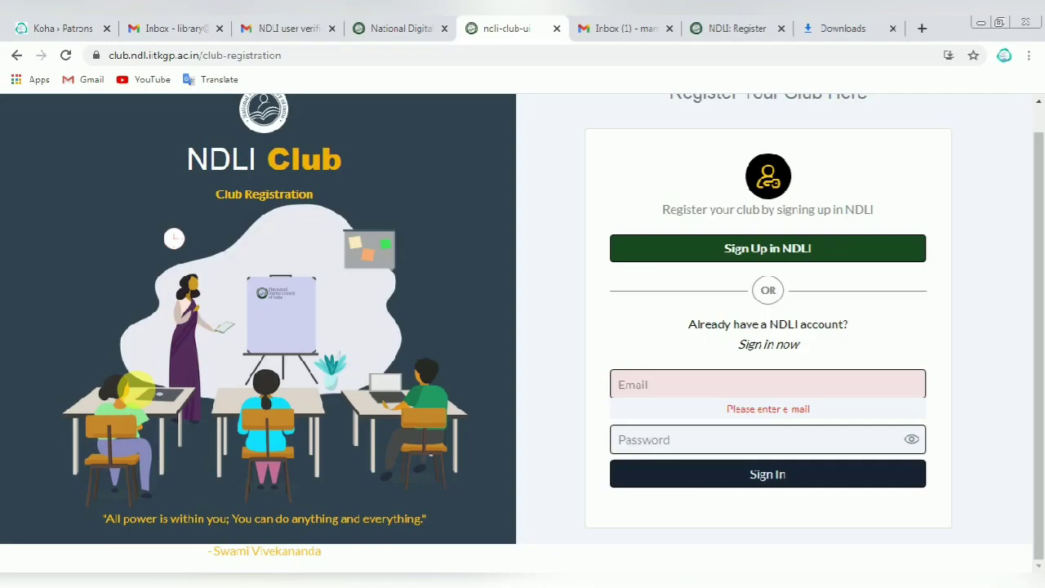
click(656, 386)
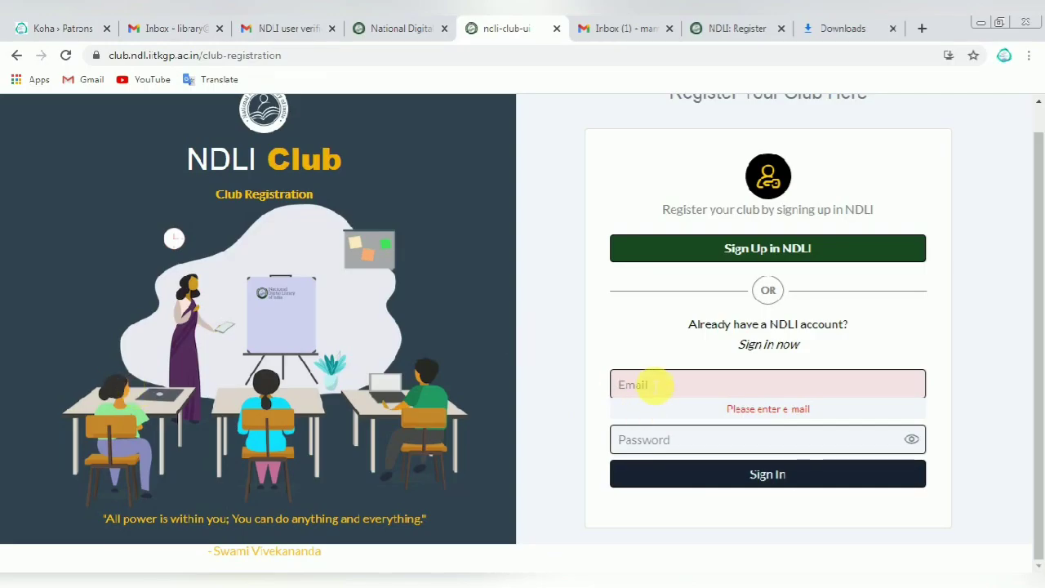
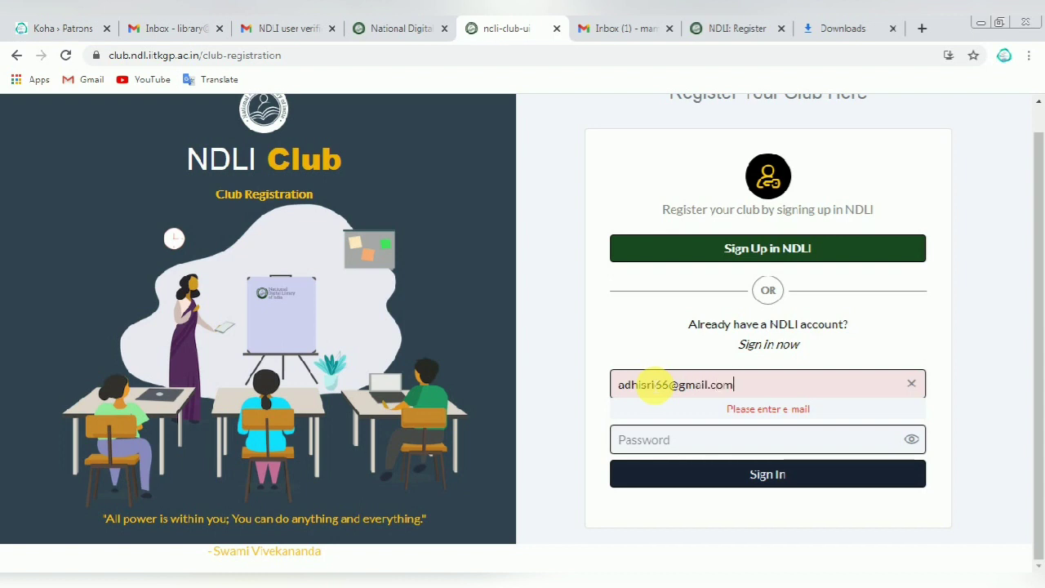
click(648, 441)
text(••)
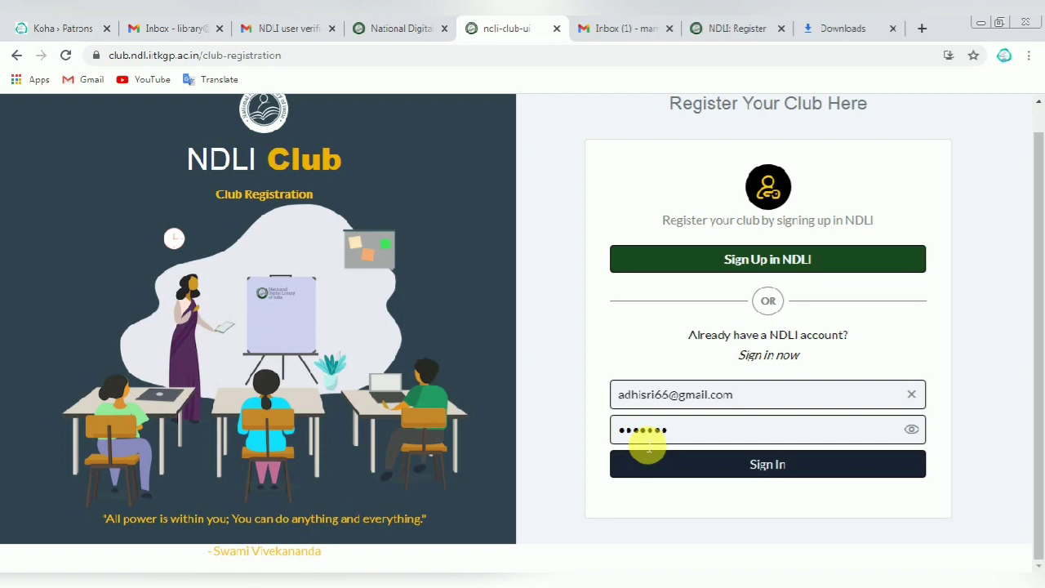
click(789, 468)
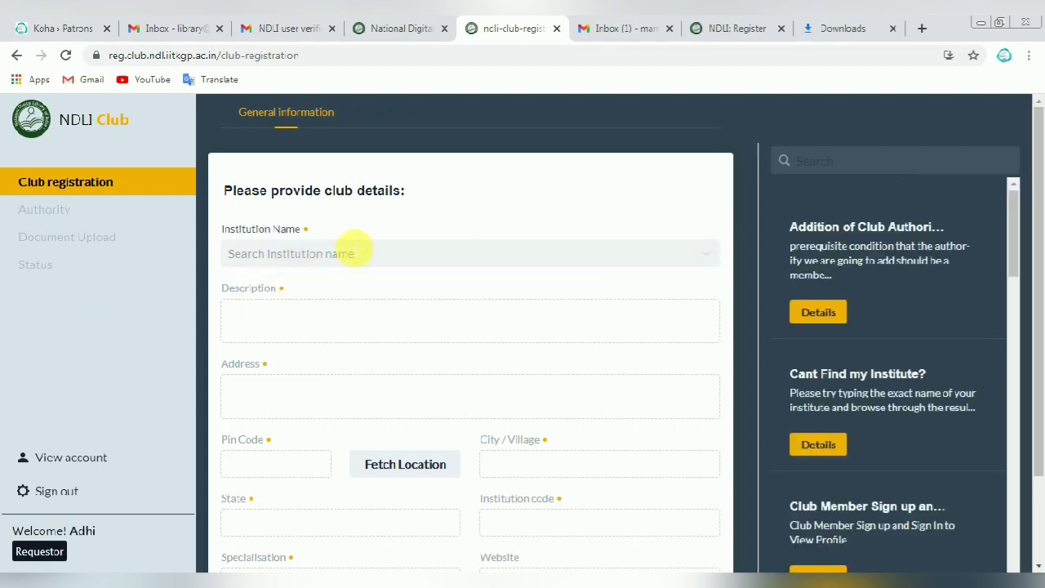
Step: Search the Institution Name list for '3824' and 'national', clearing each attempt
click(296, 254)
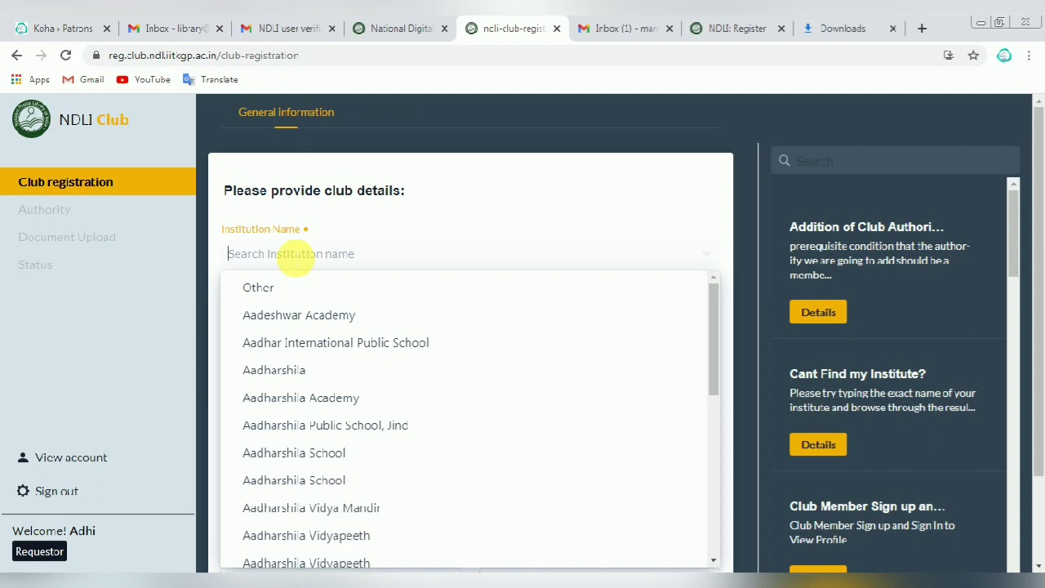
text(3824)
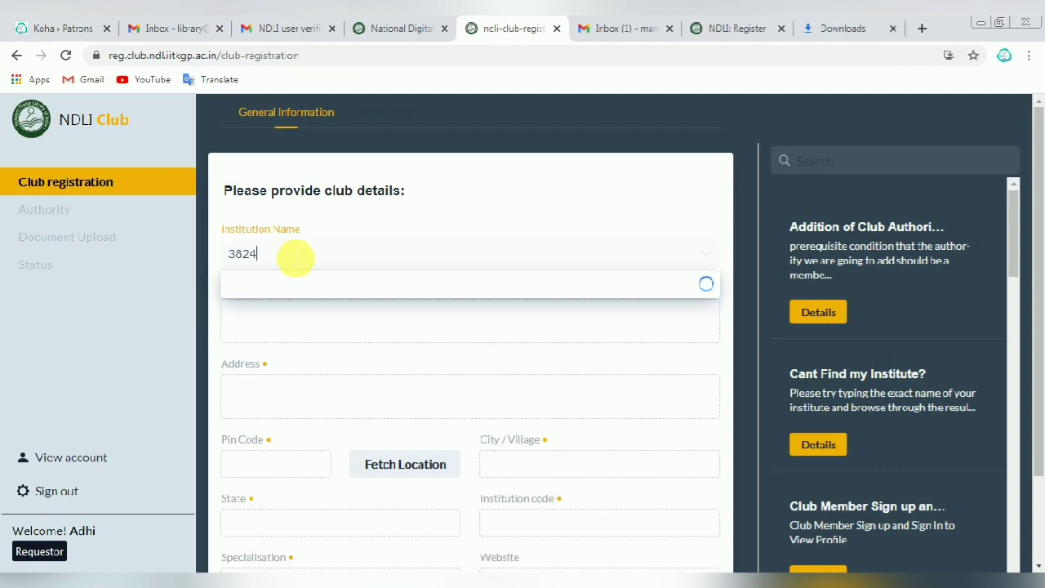
key(BackSpace)
key(BackSpace)
key(BackSpace)
key(BackSpace)
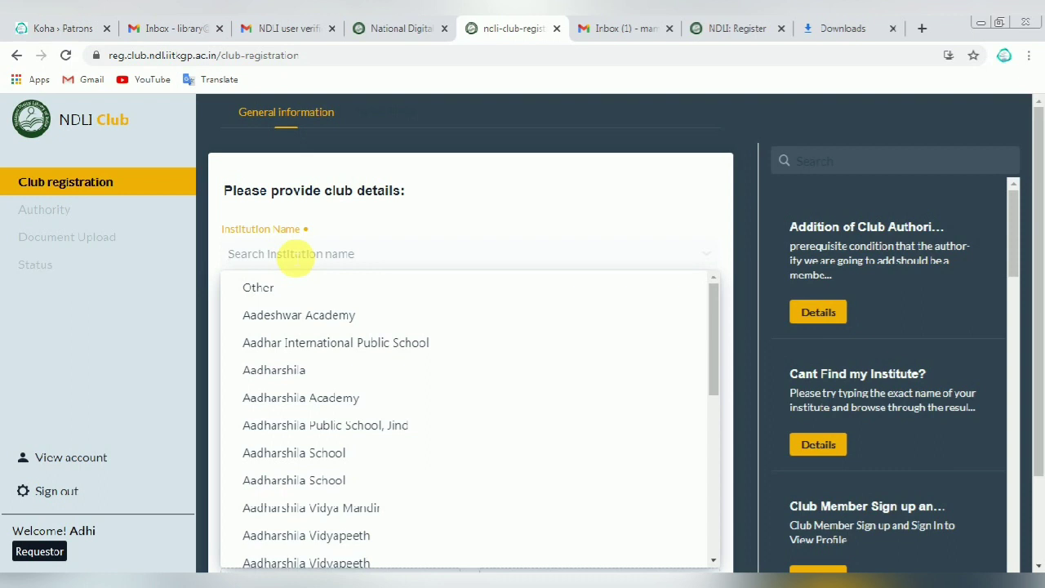
text(3)
key(BackSpace)
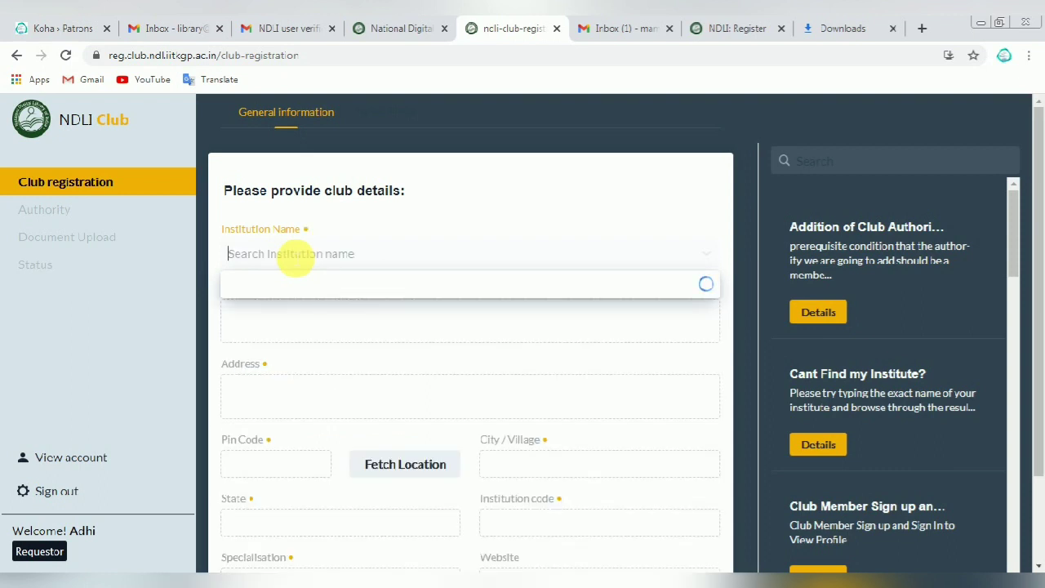
text(national)
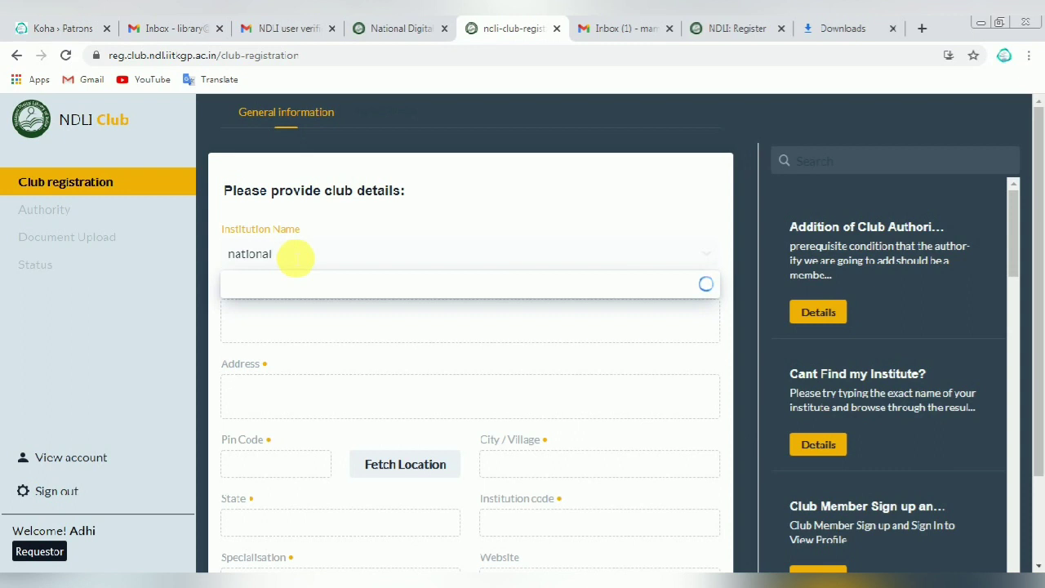
key(BackSpace)
key(BackSpace)
key(BackSpace)
key(BackSpace)
key(BackSpace)
key(BackSpace)
key(BackSpace)
key(BackSpace)
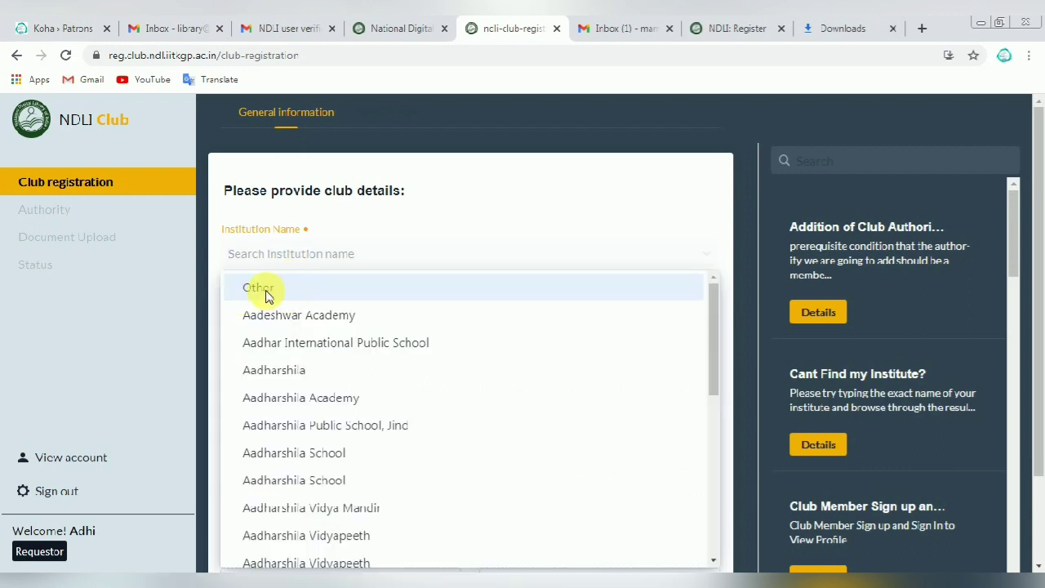
Step: Choose Other as institution, name it 'Lib power tech', describe it 'Engineering and technology'
click(268, 290)
click(262, 315)
scroll(262, 318, down, 1)
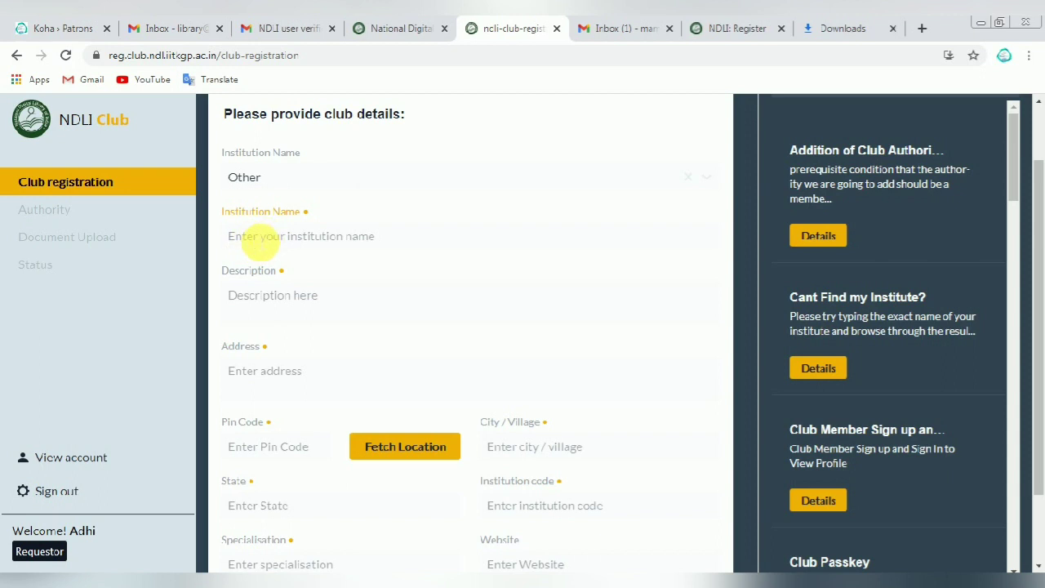
text(Lib po)
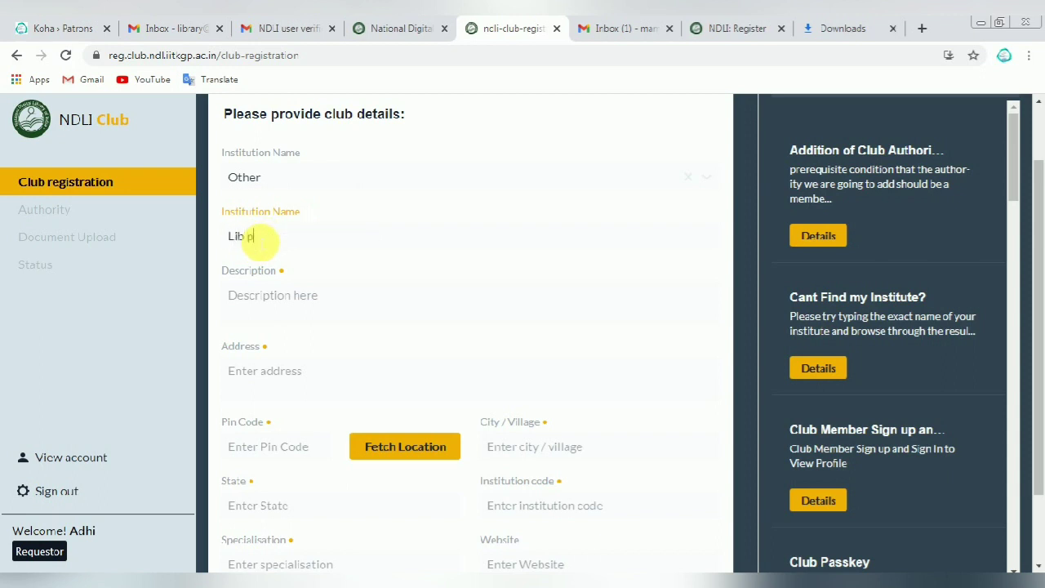
key(BackSpace)
key(BackSpace)
text(power tech)
click(270, 296)
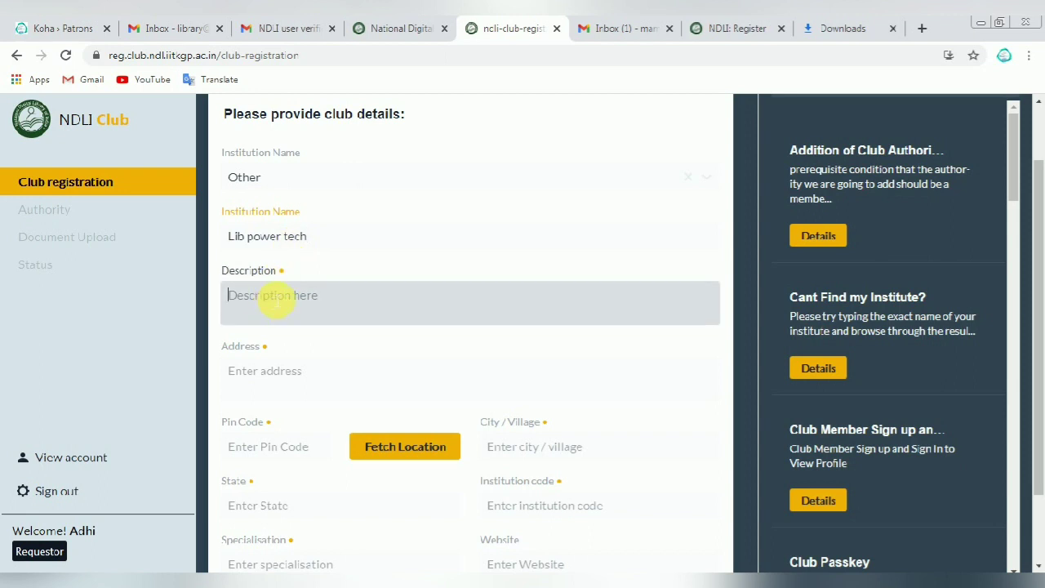
scroll(274, 300, down, 1)
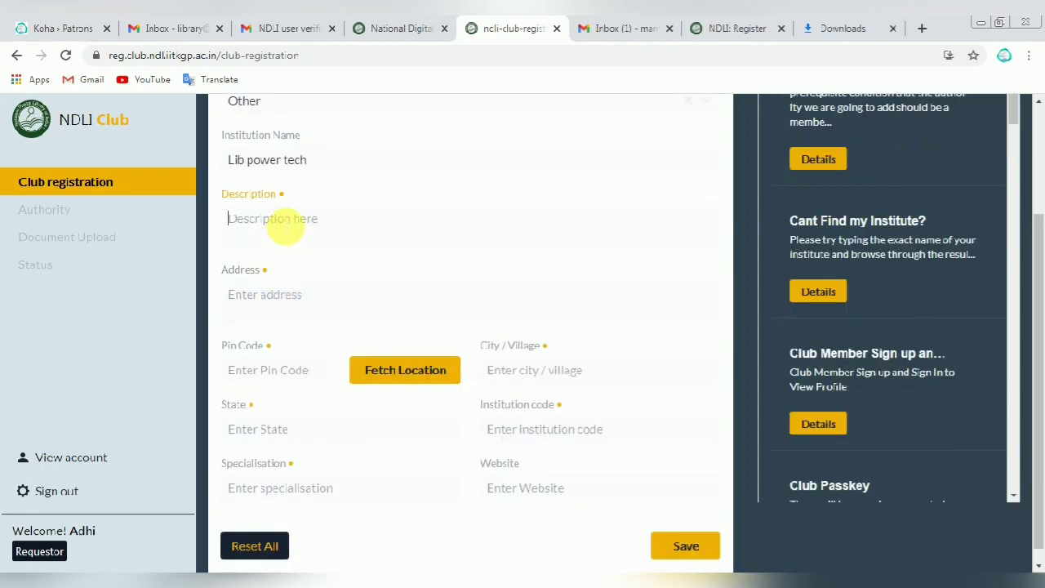
text(Engineering )
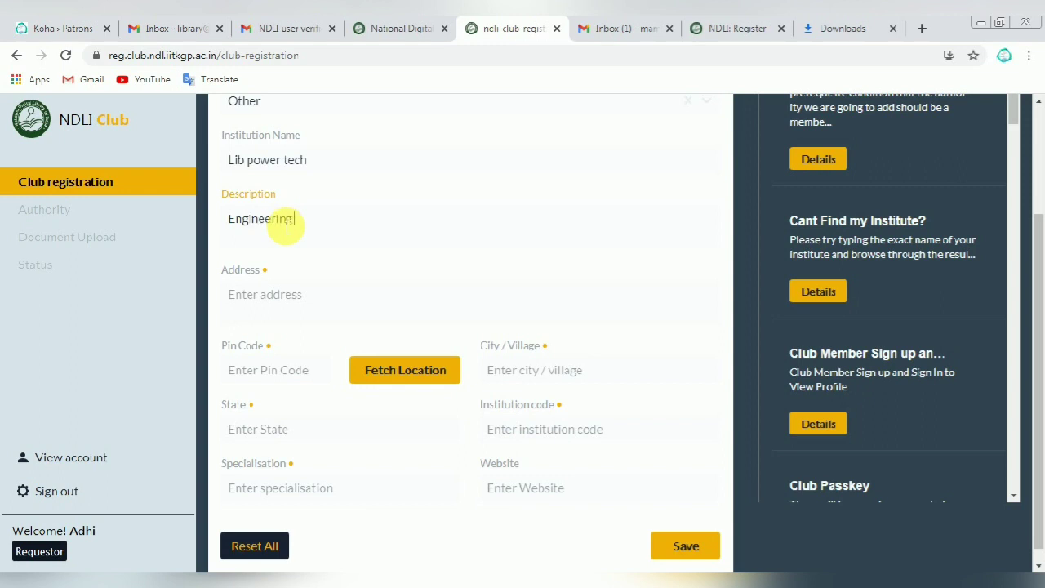
text(and technology)
Step: Set State to 'tamilnadu' and enter, then delete, institution code 5323
click(324, 309)
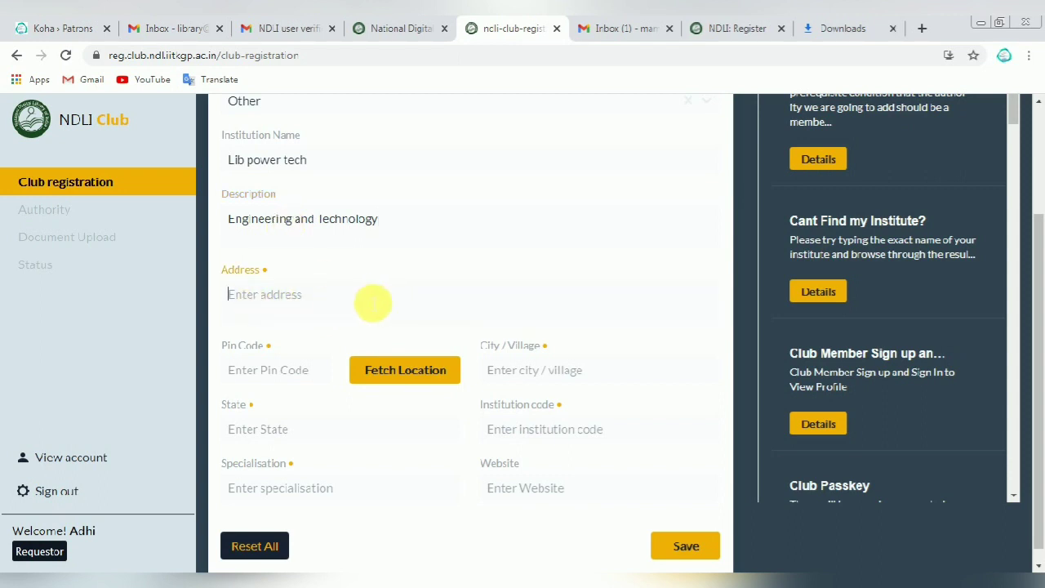
click(270, 375)
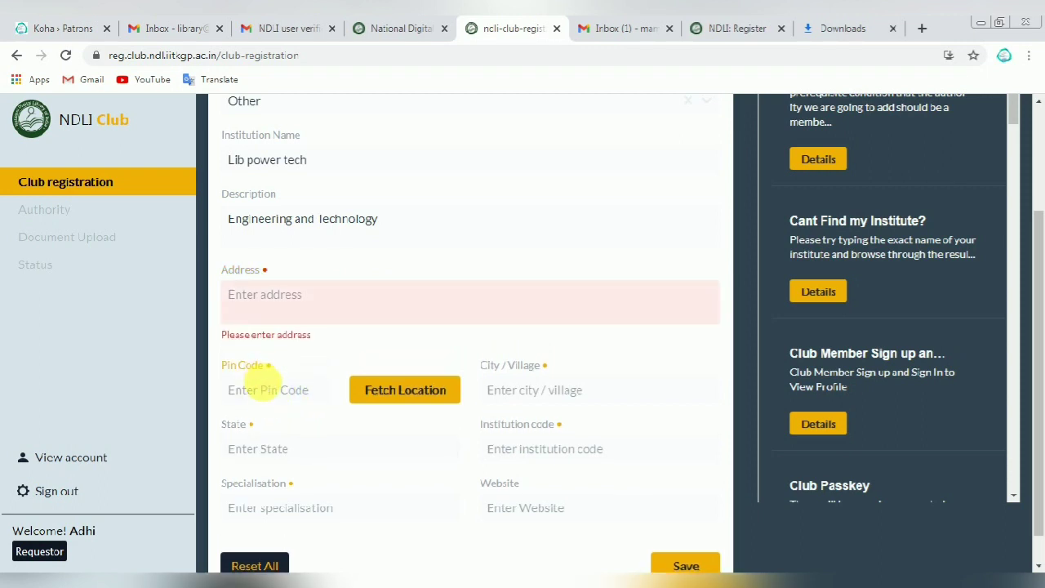
click(532, 397)
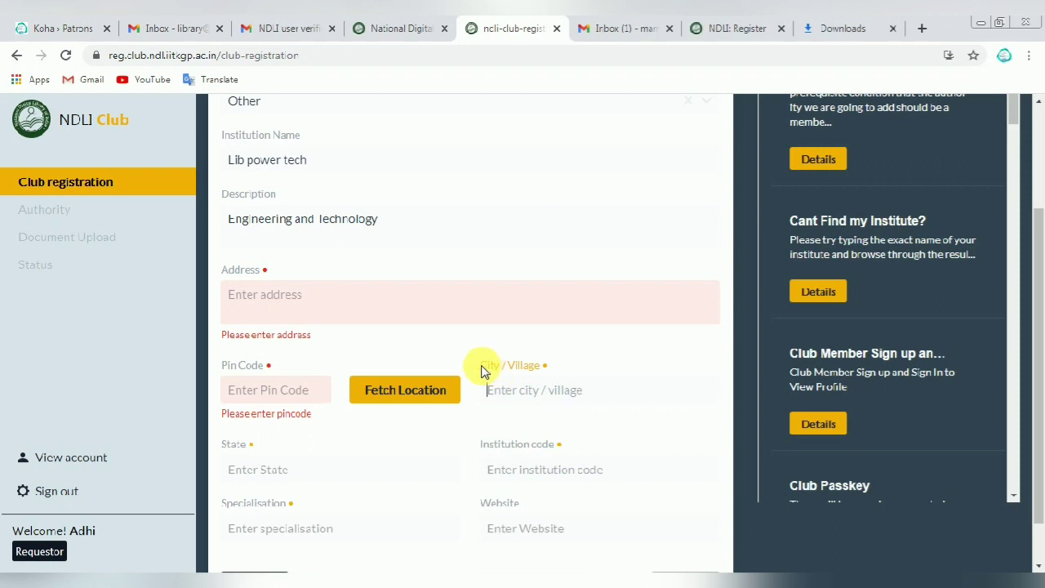
drag(480, 369, 548, 367)
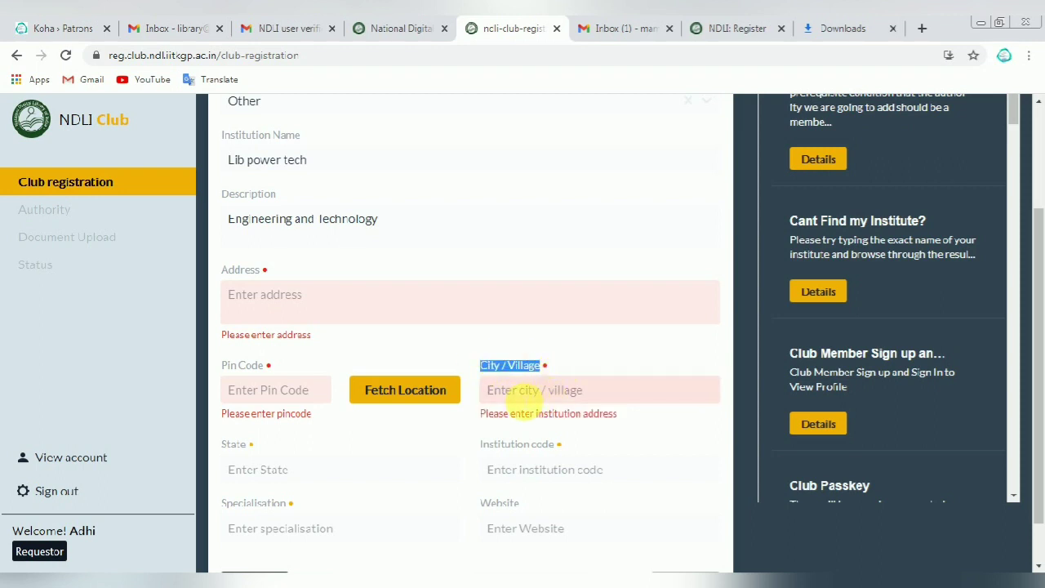
click(507, 391)
click(253, 472)
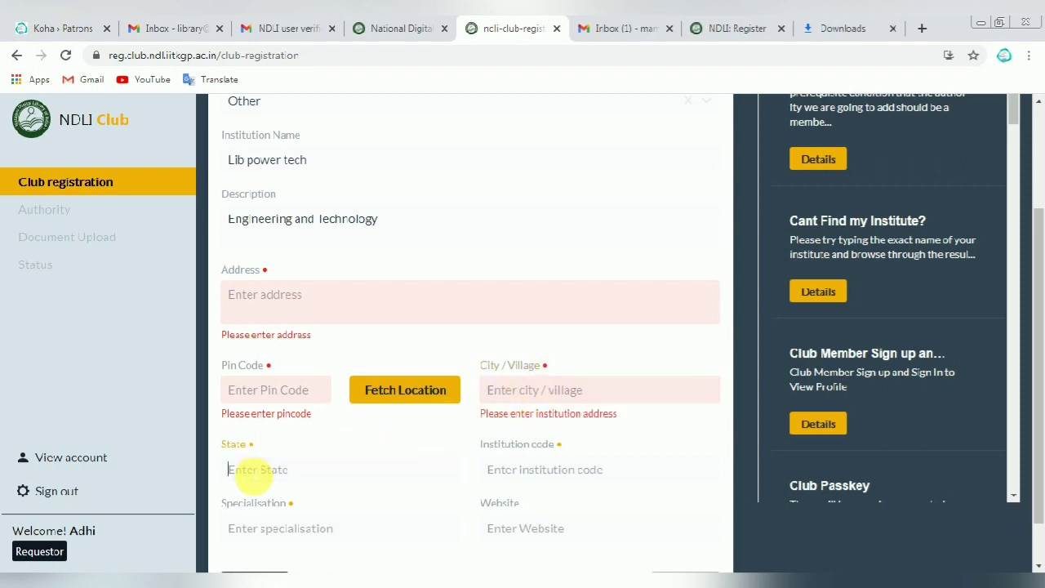
text(tamilnadu)
click(527, 480)
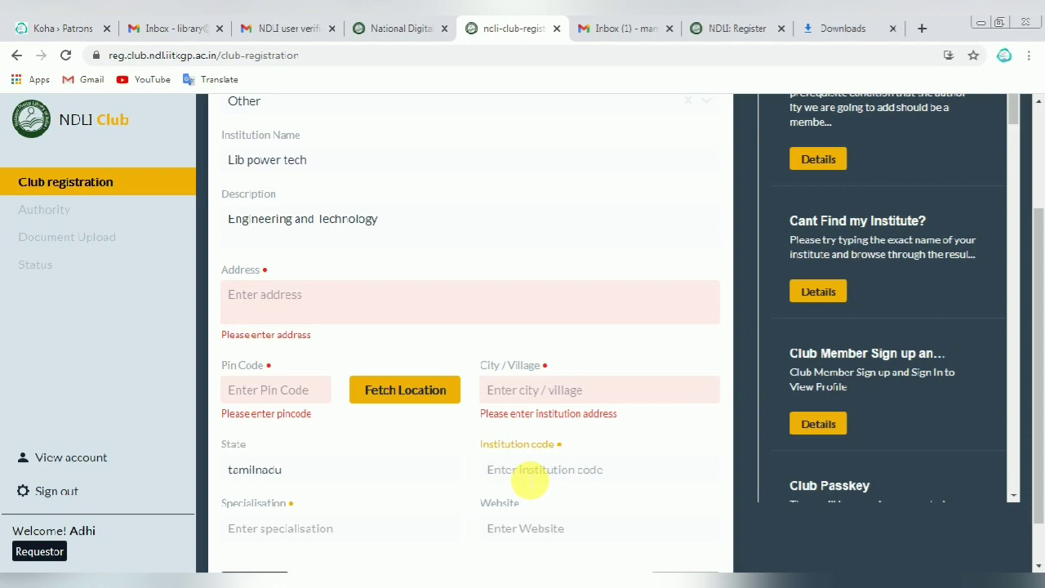
text(5323)
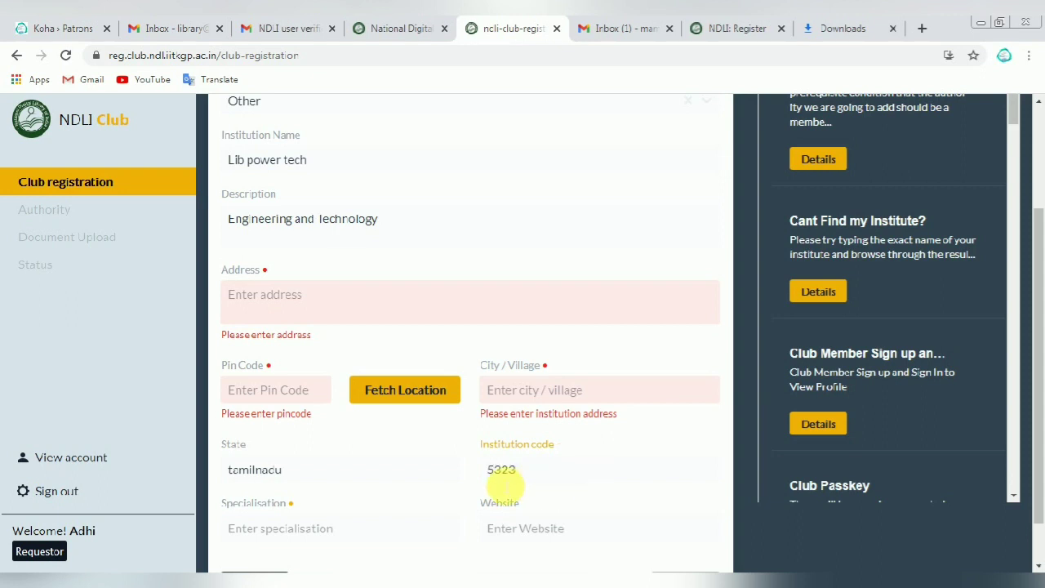
drag(545, 480, 460, 479)
key(BackSpace)
scroll(458, 478, down, 1)
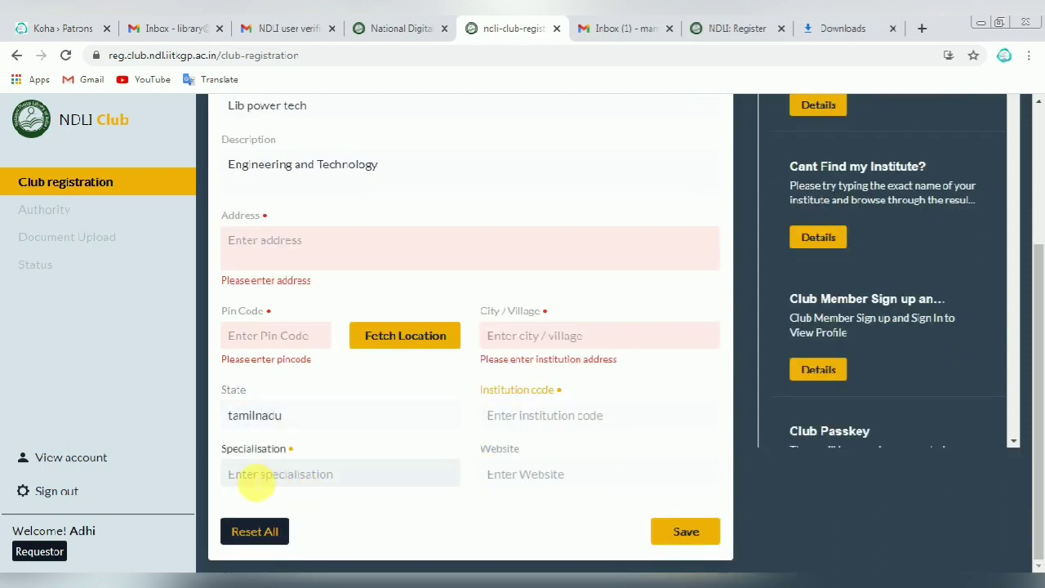
click(256, 486)
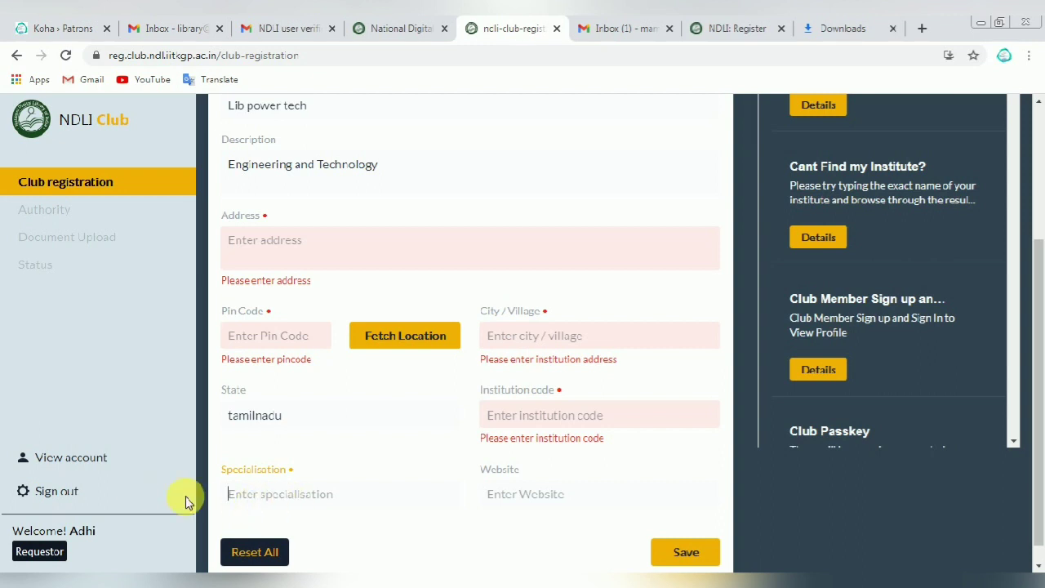
text(Science)
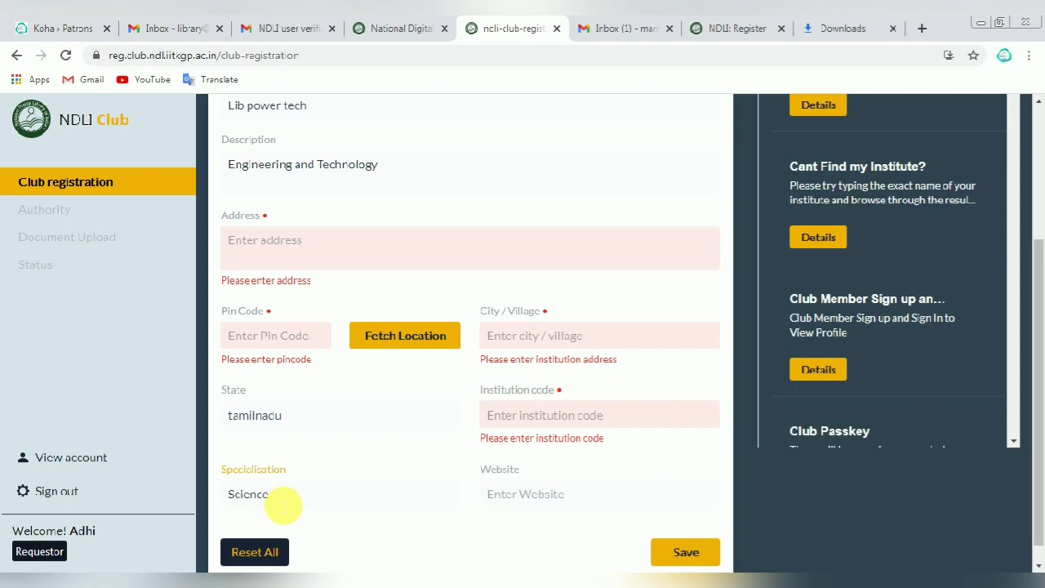
click(497, 495)
text(www)
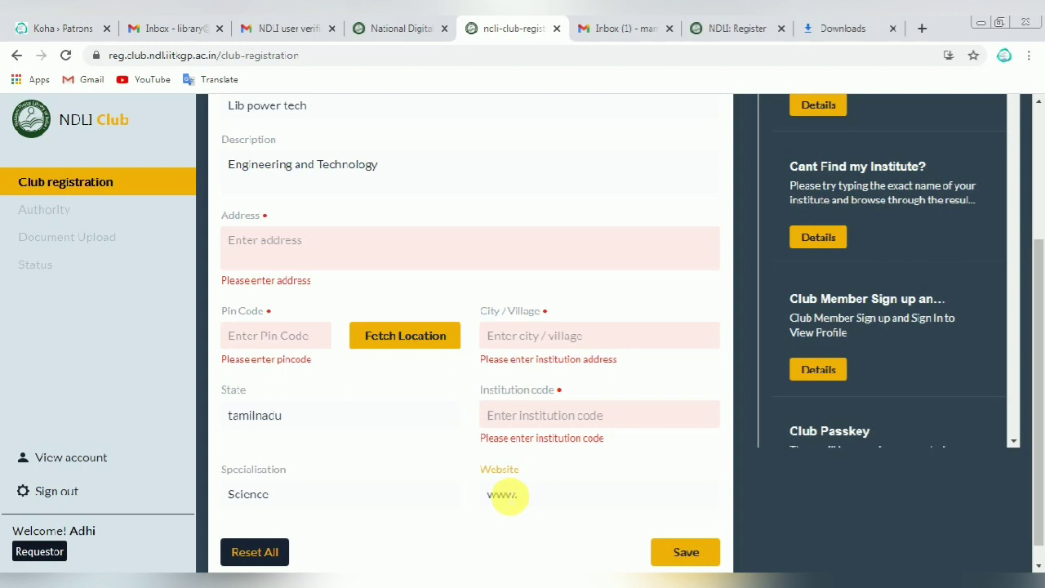
text(.libpowertech)
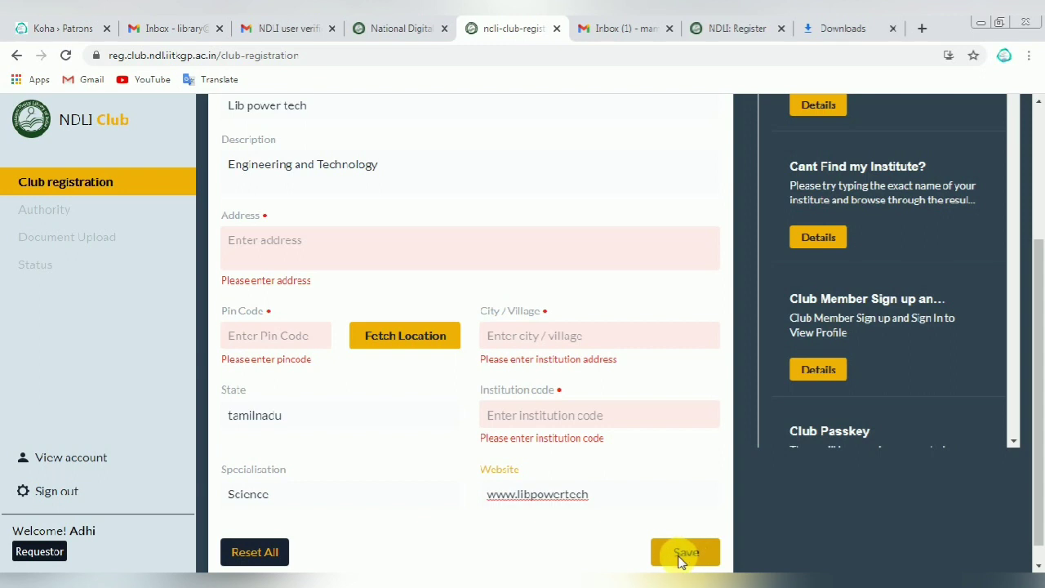
click(417, 495)
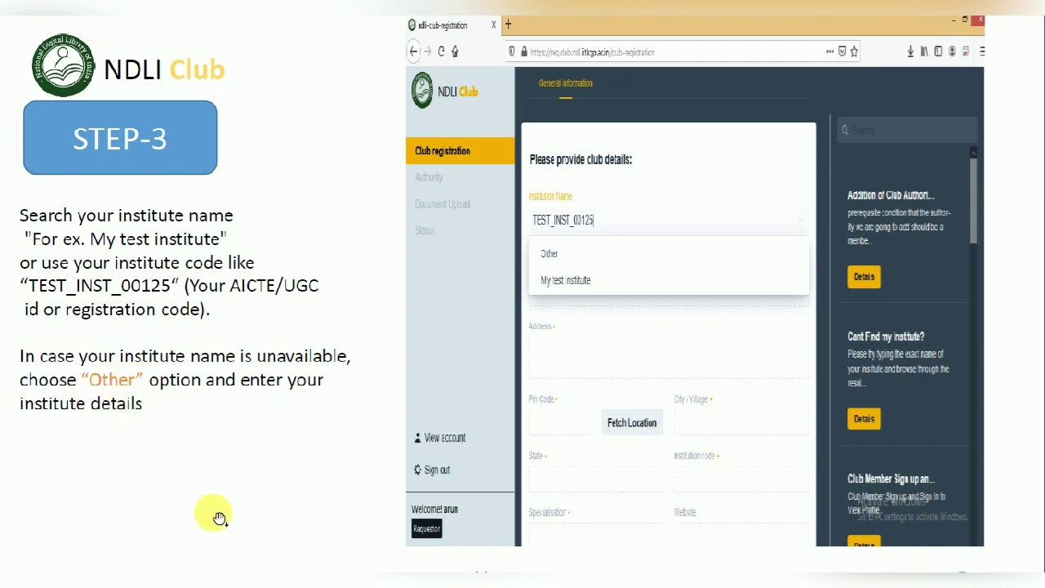
Step: Page through the guide slides to STEP-5 patron details, then return to the registration form
key(Right)
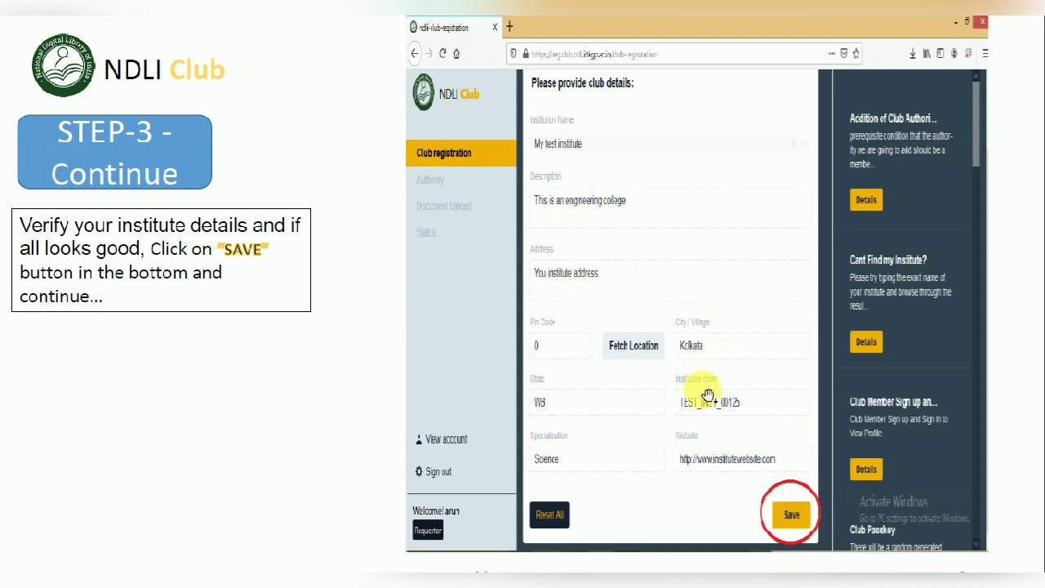
click(341, 409)
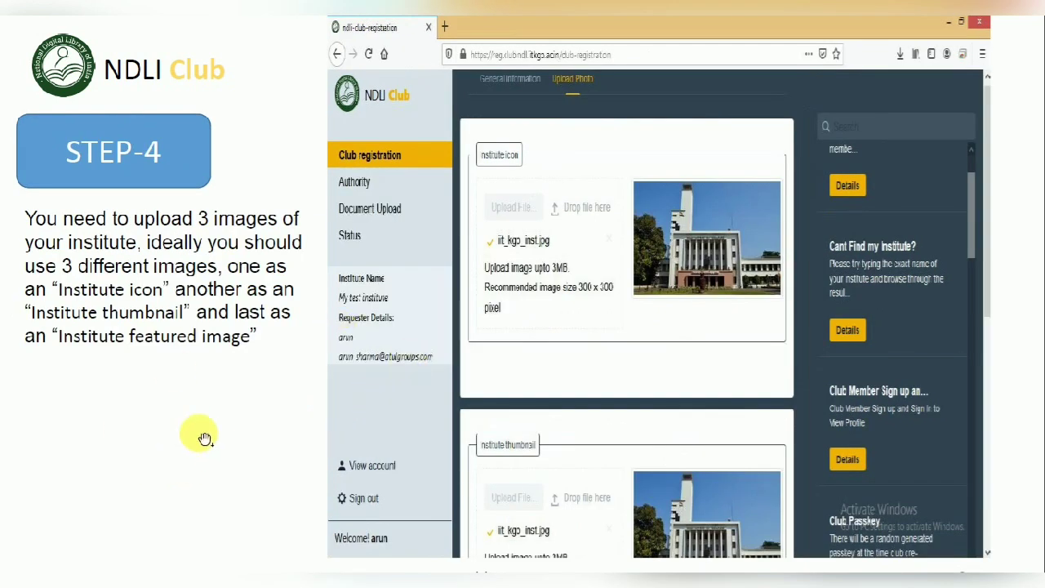
click(239, 382)
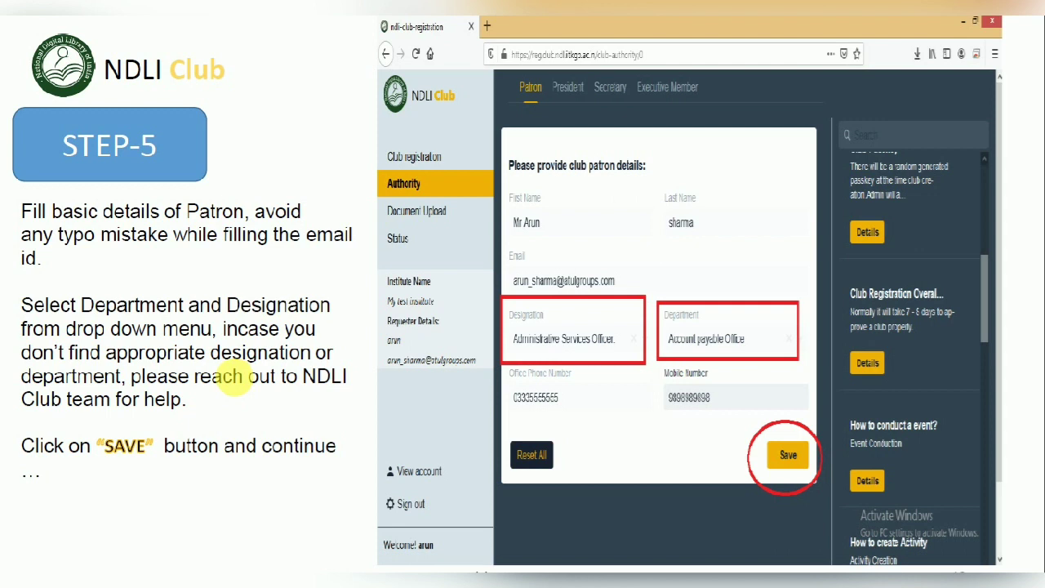
key(alt+Tab)
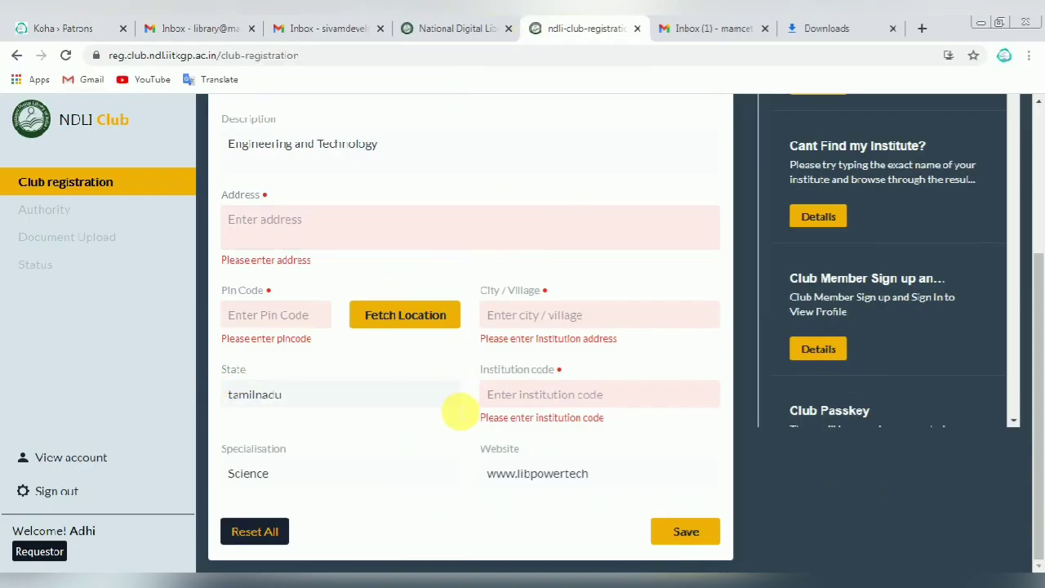
Step: Sign out and sign back in with the M.A.M. College account's e-mail and password
scroll(422, 411, up, 3)
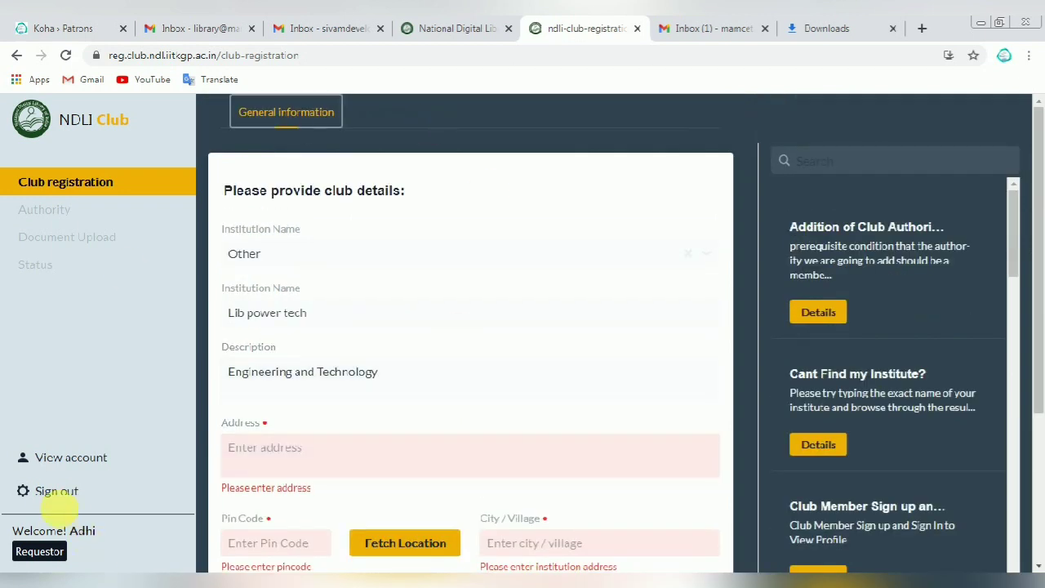
click(55, 495)
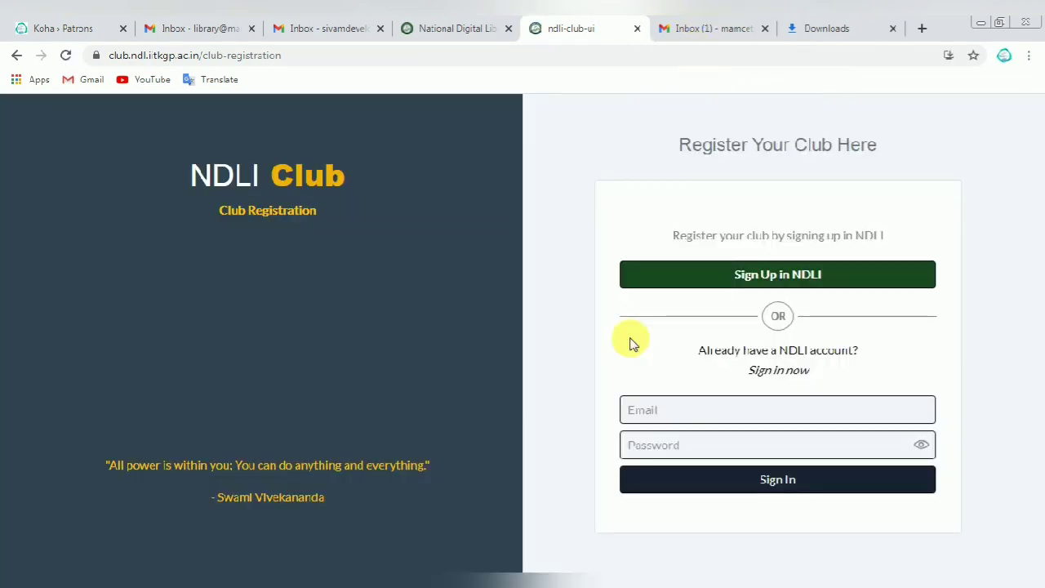
click(692, 425)
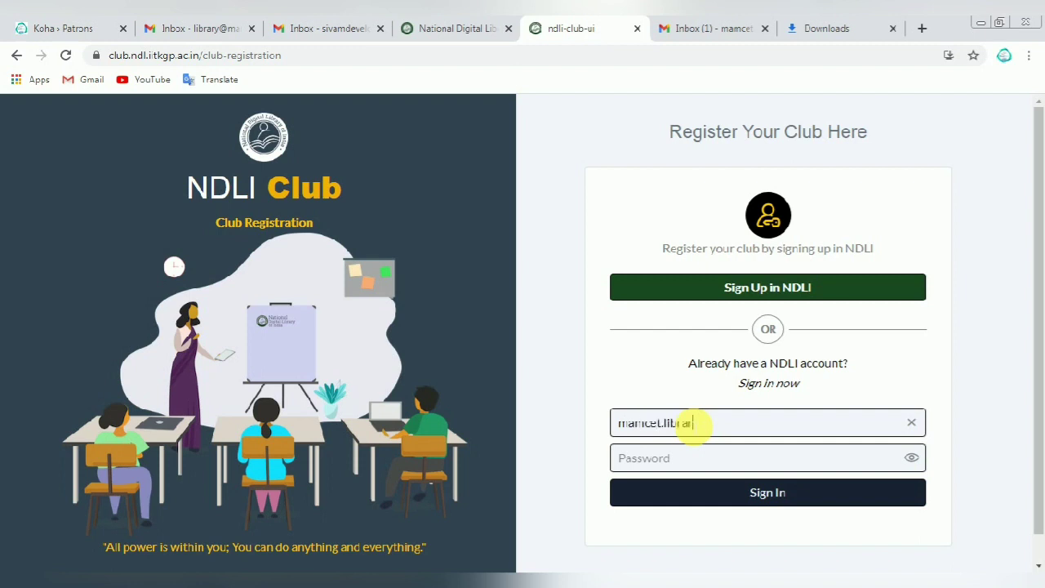
click(693, 459)
text(•••)
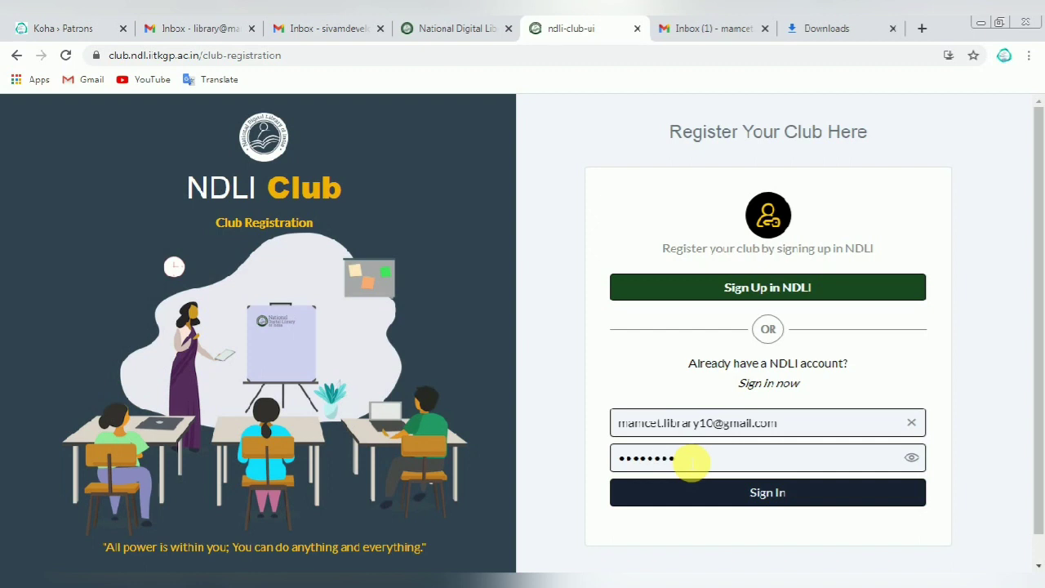
click(760, 492)
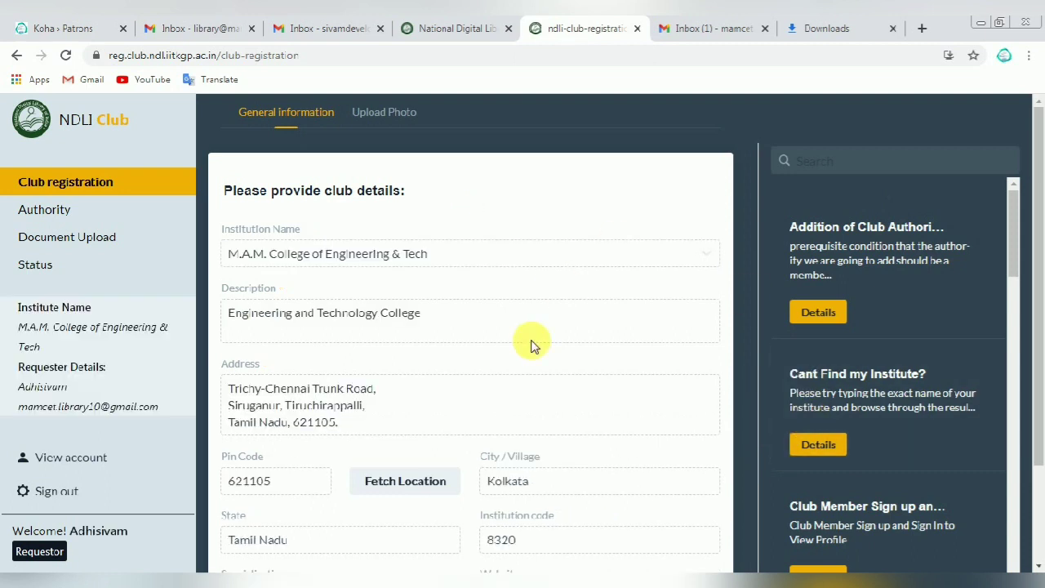
Step: Check the Upload Photo and General information tabs, then continue to the approved club Status page
click(393, 113)
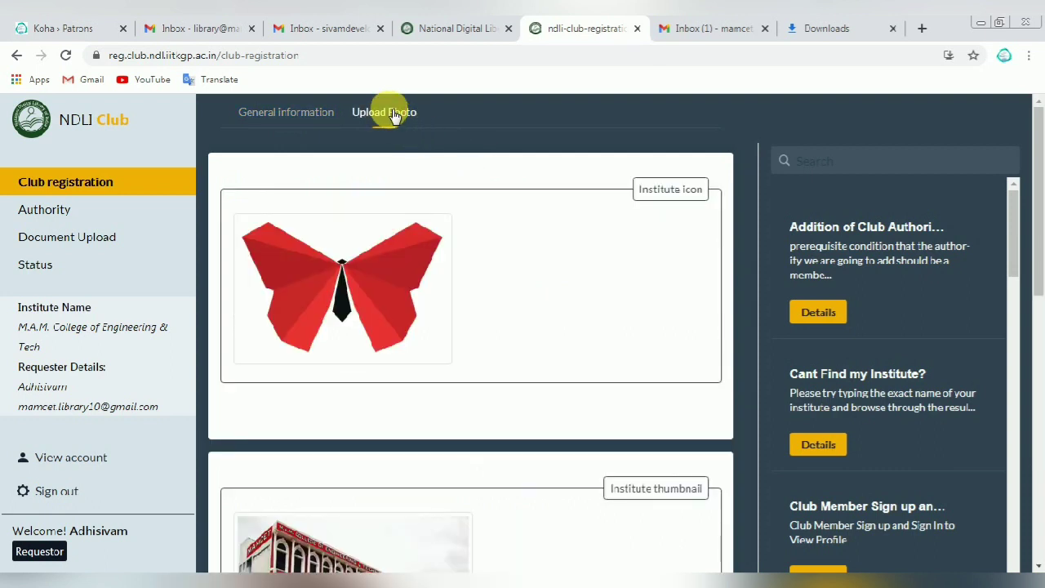
click(299, 114)
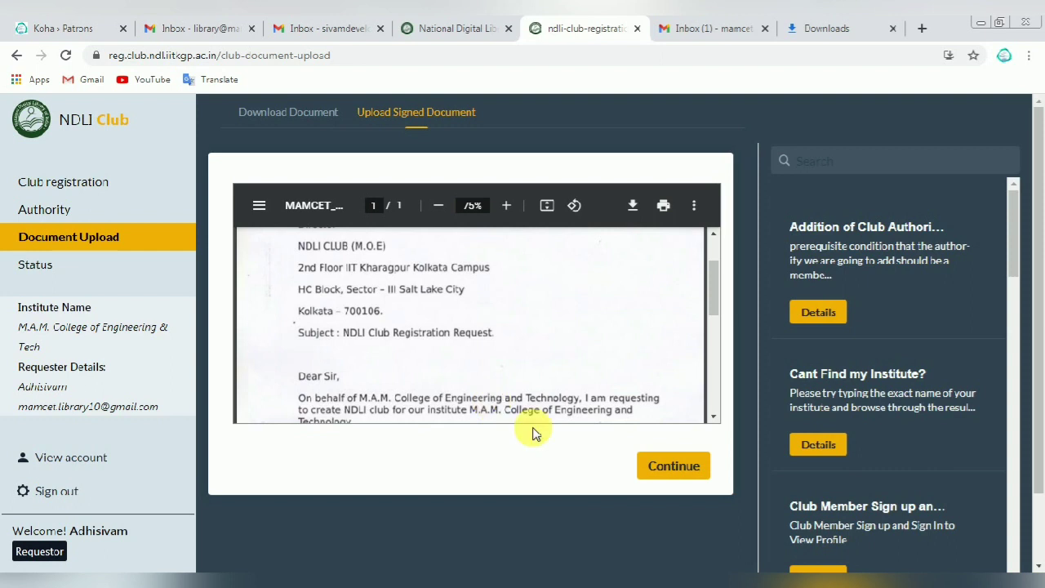
click(671, 468)
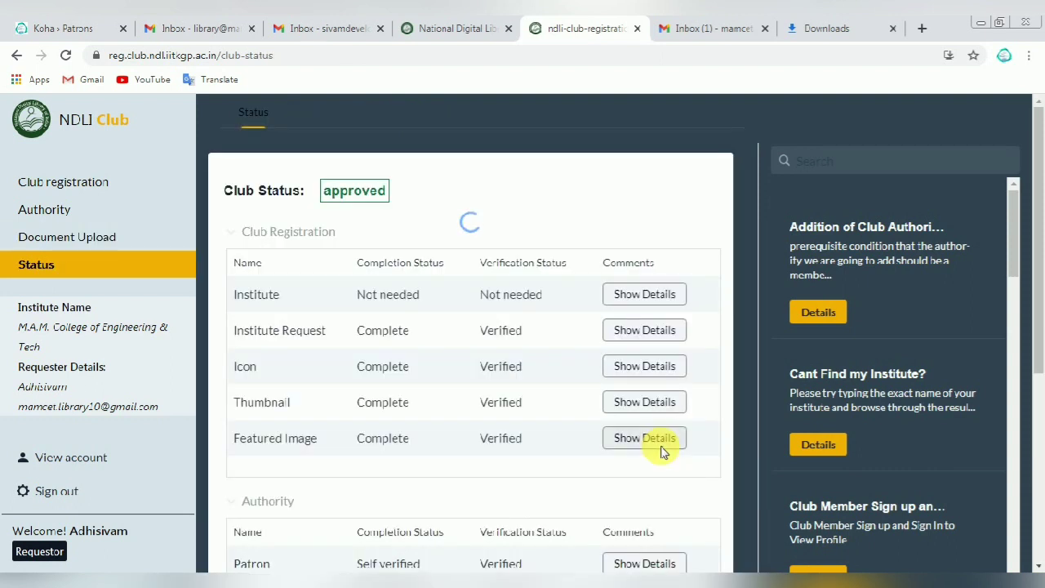
Step: Go back to the Document Upload page from the sidebar
click(46, 238)
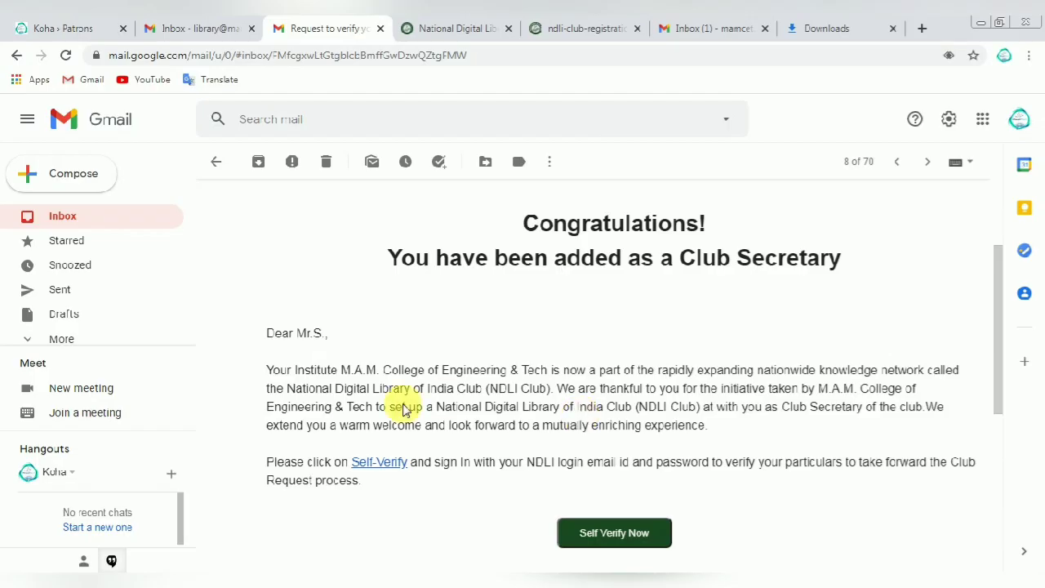
Step: Follow the Club Secretary e-mail's Self Verify Now link to open NDLI Club in a new tab
triple_click(280, 341)
drag(380, 264, 867, 270)
click(502, 400)
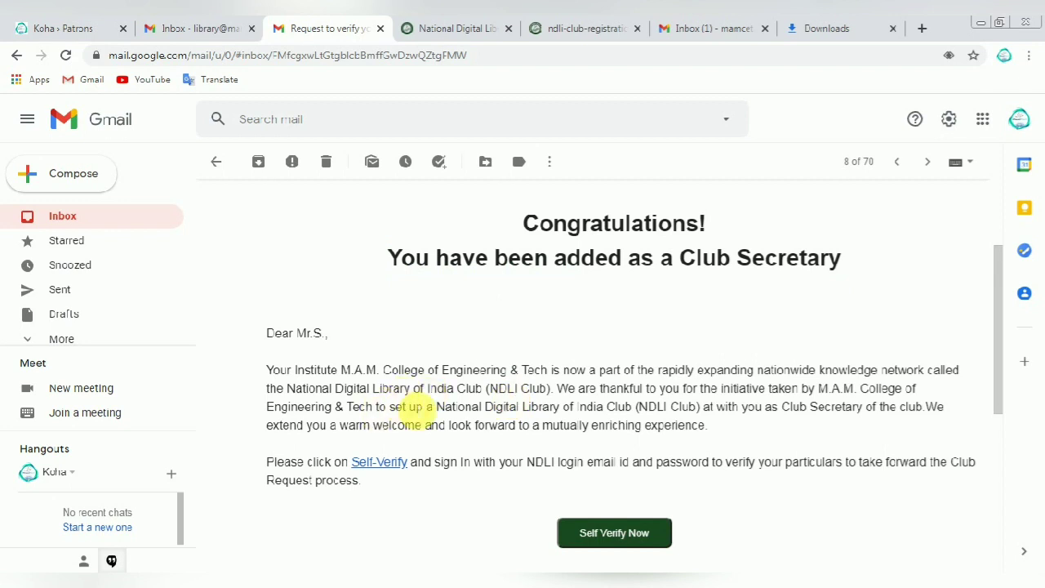
scroll(419, 410, down, 2)
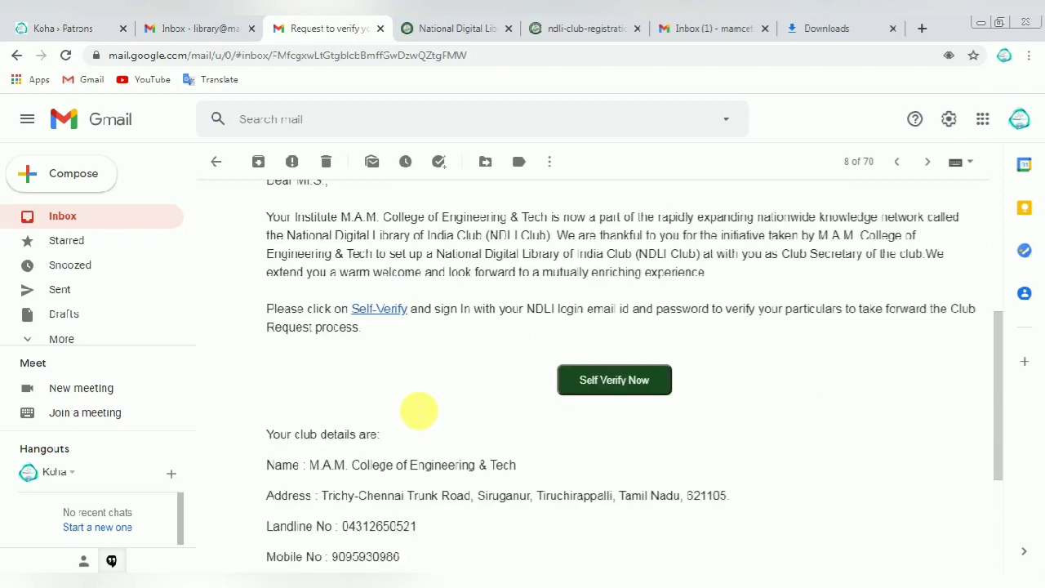
click(618, 390)
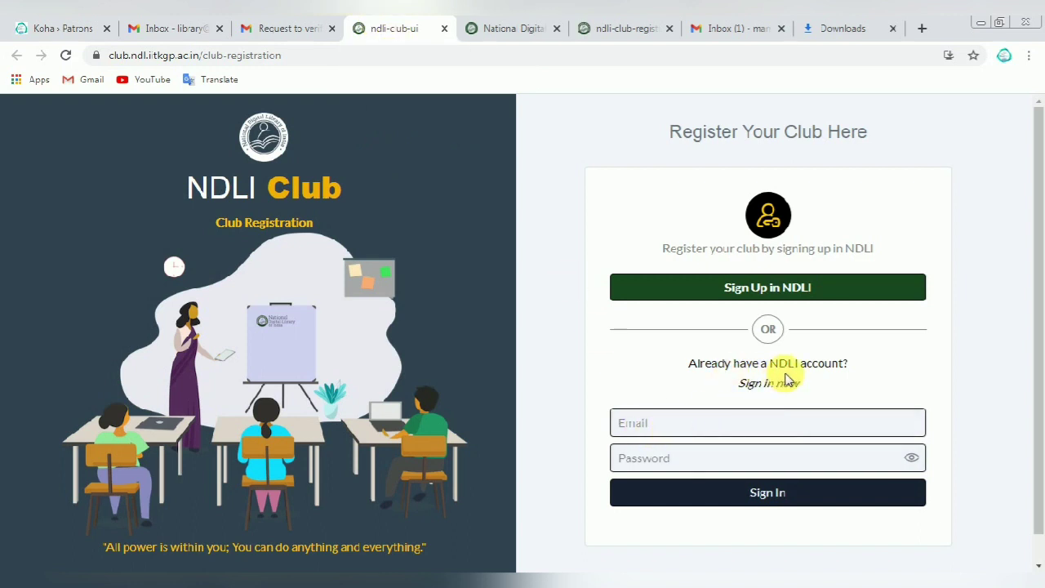
Step: Put the cursor in the Email field of the NDLI Club sign-in form
click(700, 417)
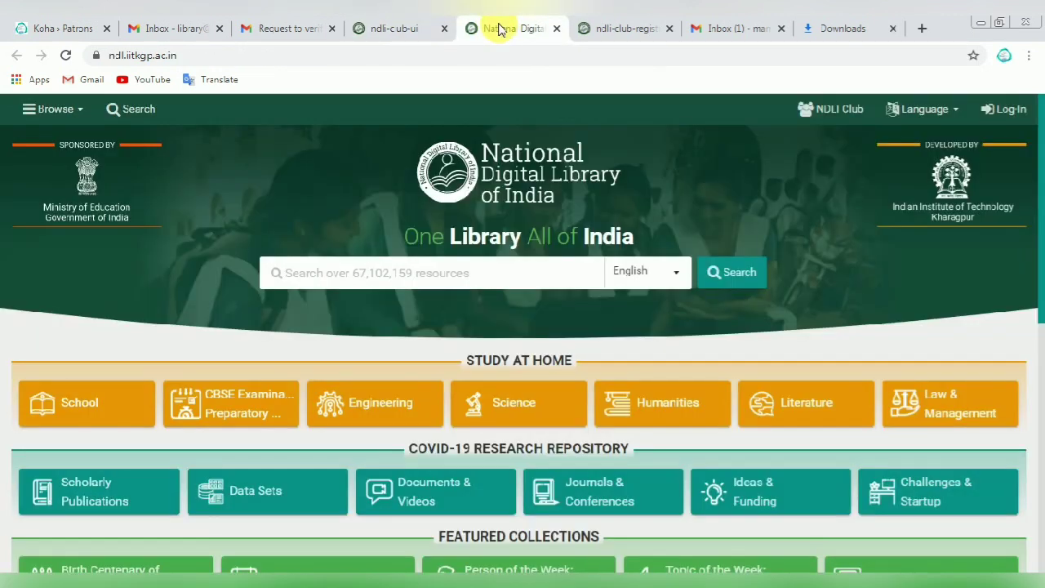
Step: Open NDLI Club from the library homepage, close the duplicate tab, and reach Club Registration
click(816, 107)
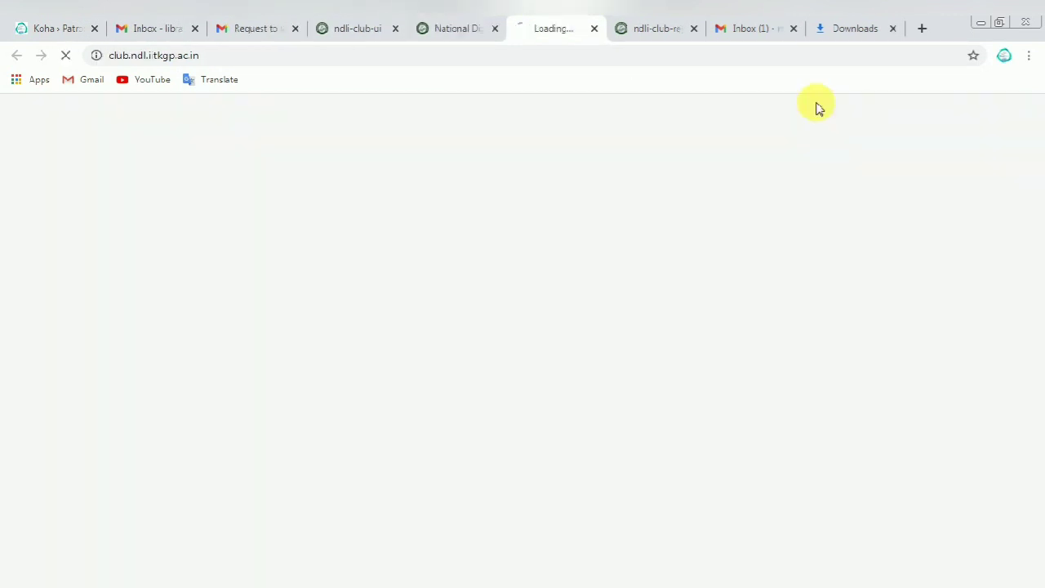
click(395, 30)
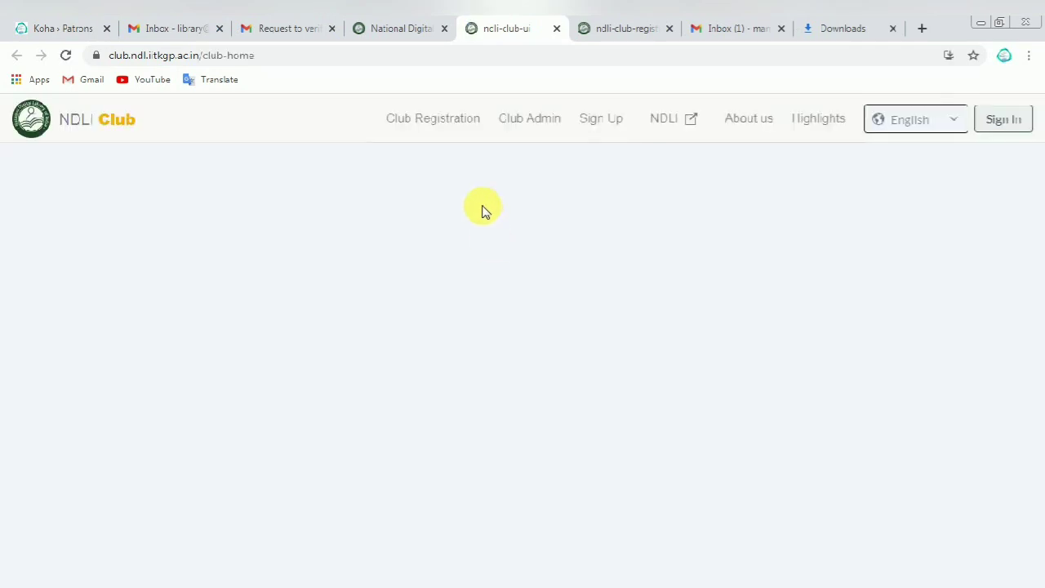
click(429, 123)
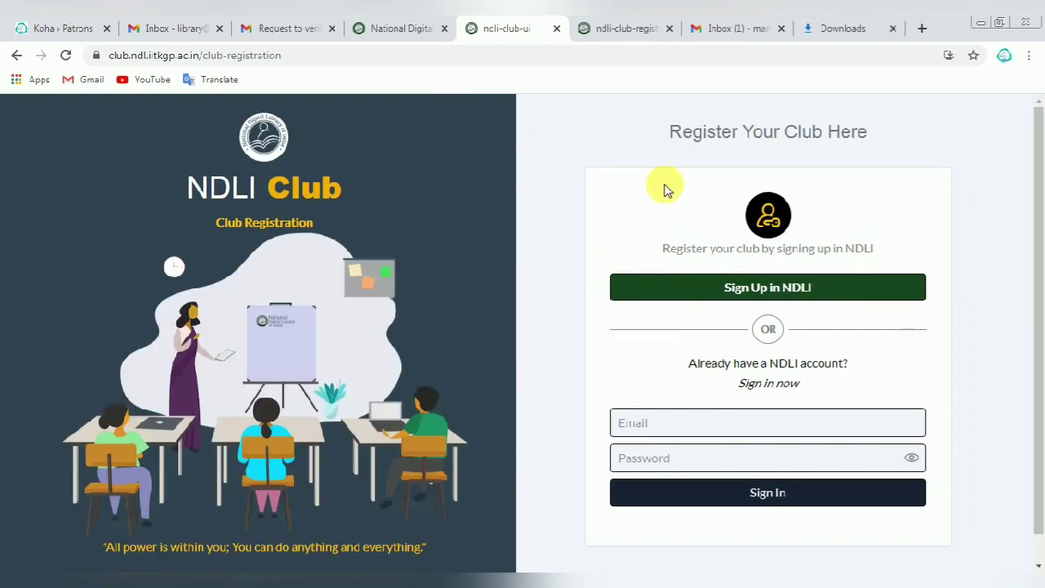
Step: Fill the sign-in form with the requester account's saved e-mail and password
click(634, 422)
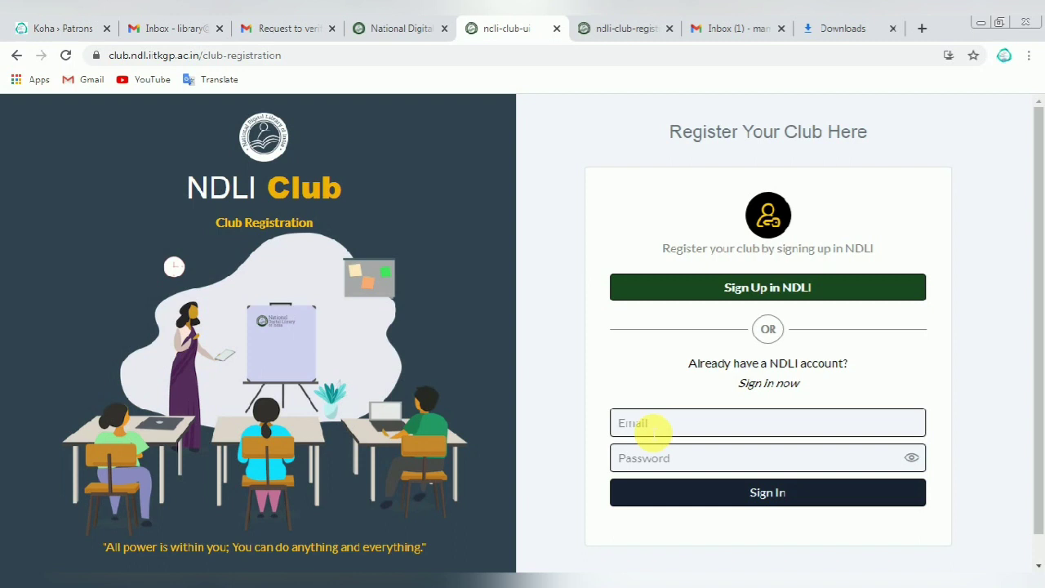
click(653, 424)
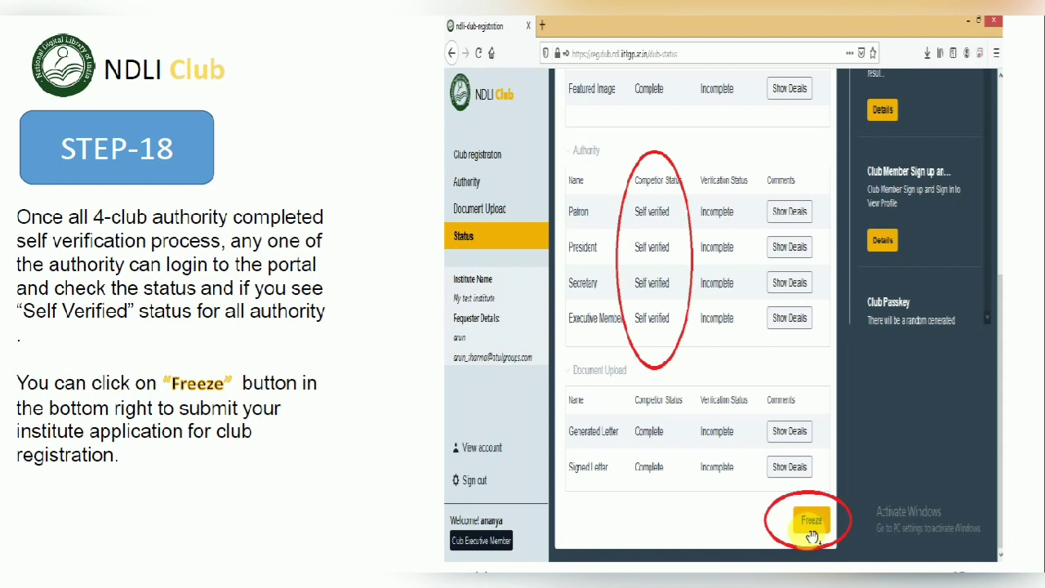
Step: Advance to the registration-completed slide, then return to the final-approval e-mail in Gmail
click(743, 523)
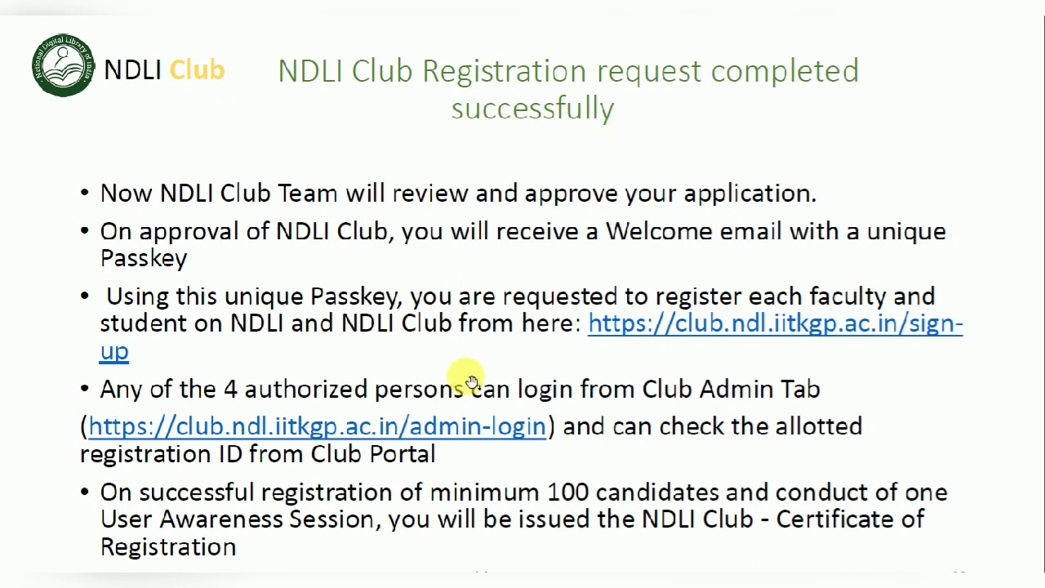
key(alt+Tab)
drag(253, 209, 480, 234)
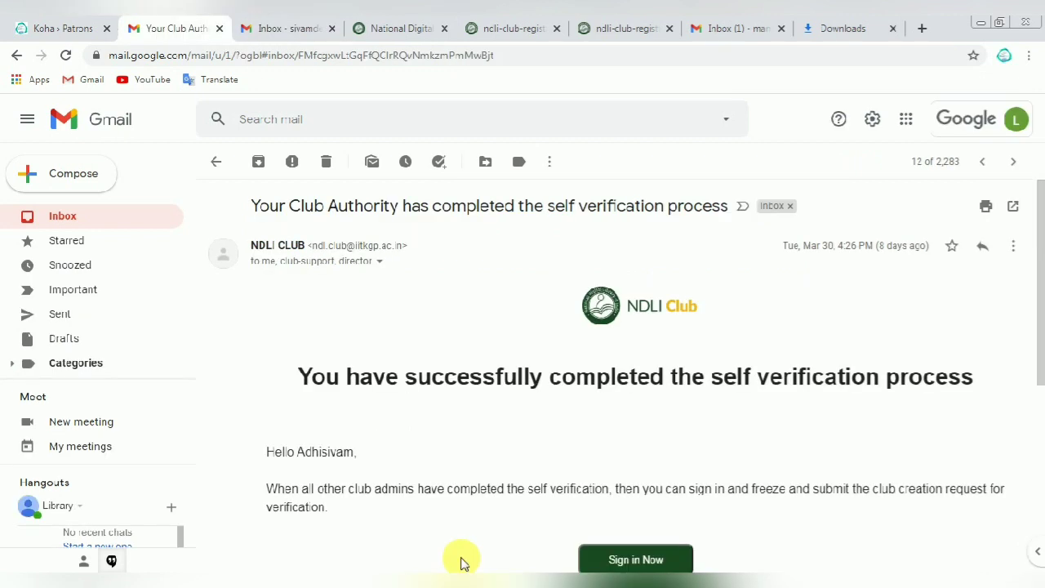
Step: Review the self-verification-completed e-mail and follow its Sign in Now link to NDLI Club
drag(298, 376, 980, 373)
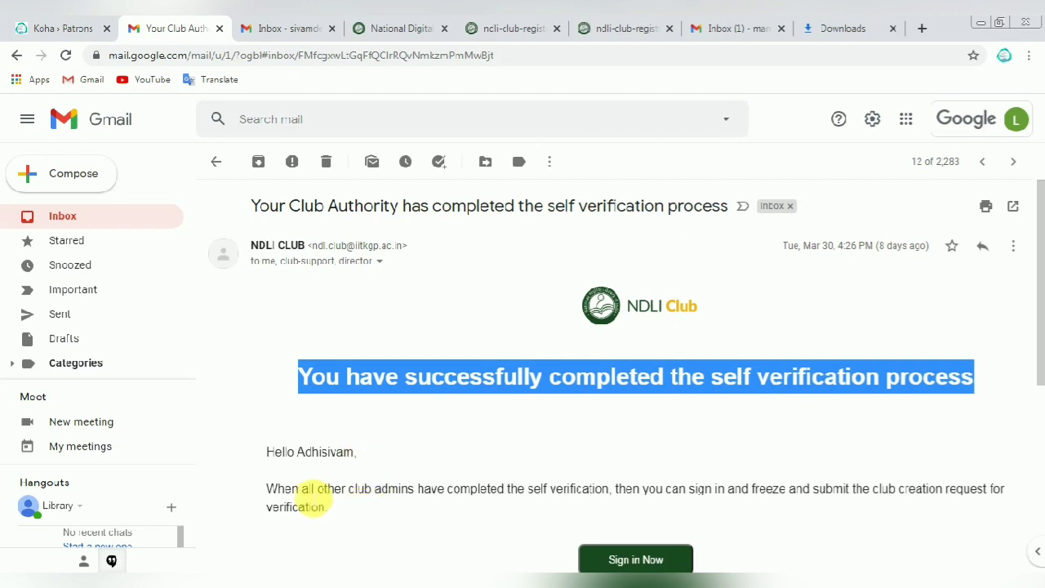
click(309, 494)
scroll(314, 491, down, 2)
scroll(314, 491, down, 1)
drag(269, 259, 653, 563)
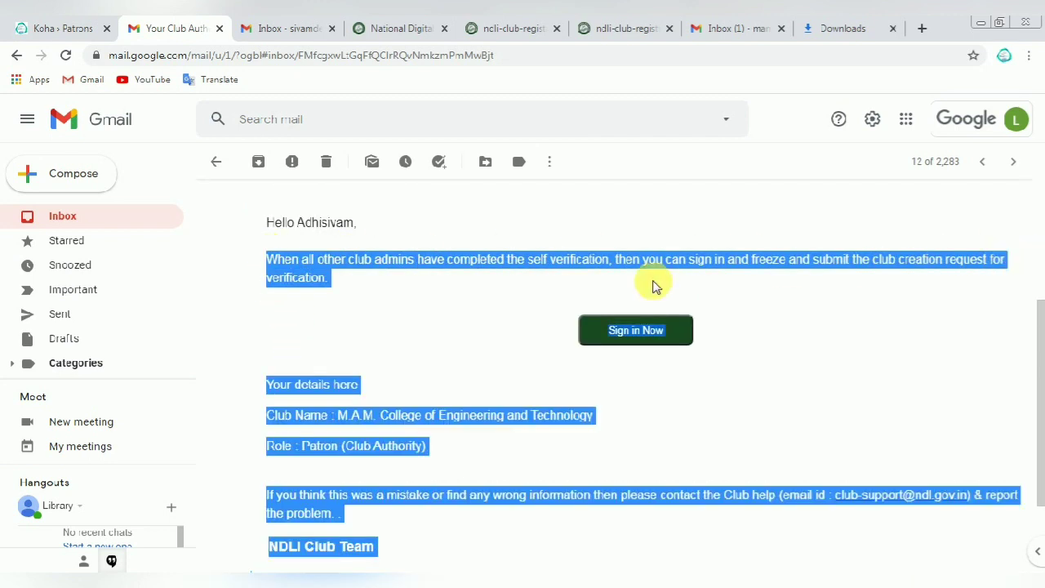
click(483, 273)
click(630, 330)
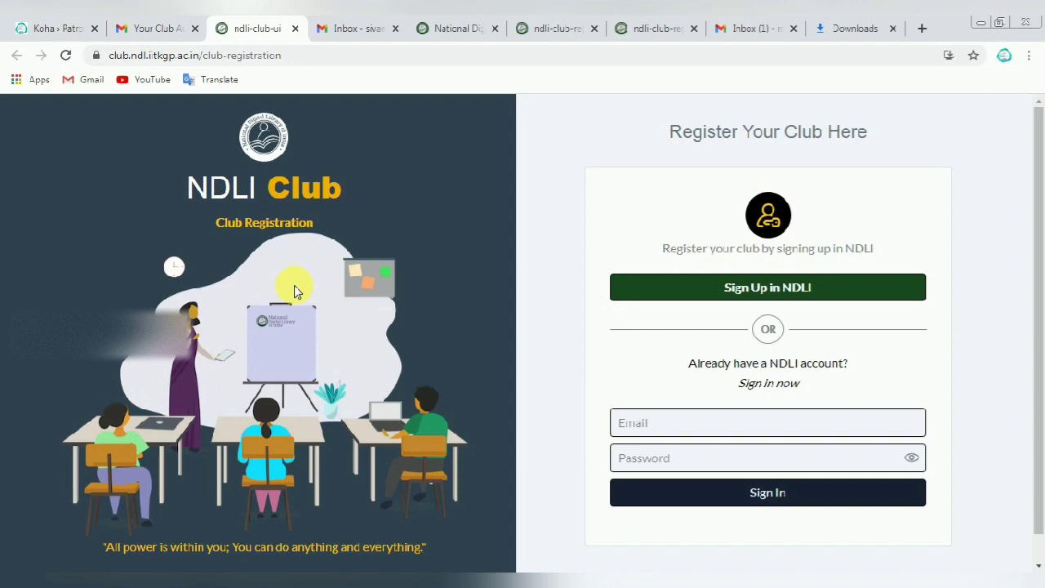
Step: Close the extra tab, confirm the club shows approved with all items verified, then open Club Admin
key(ctrl+w)
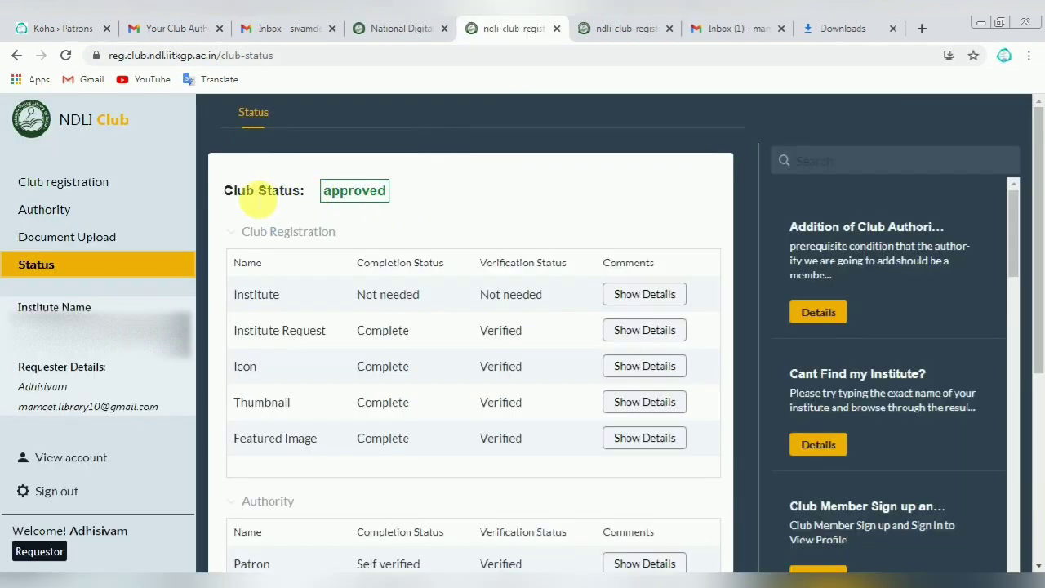
drag(225, 193, 384, 200)
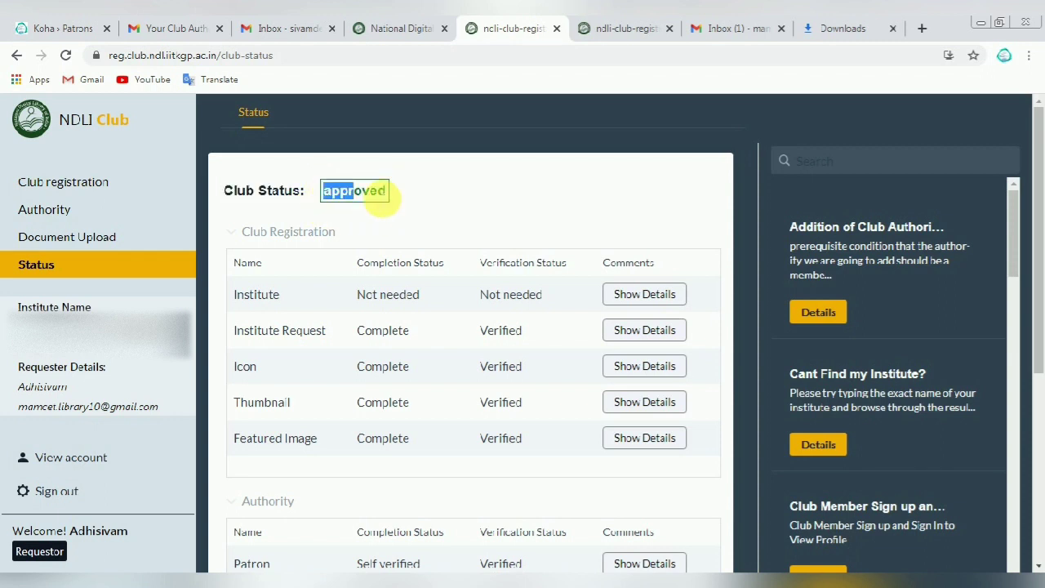
click(375, 193)
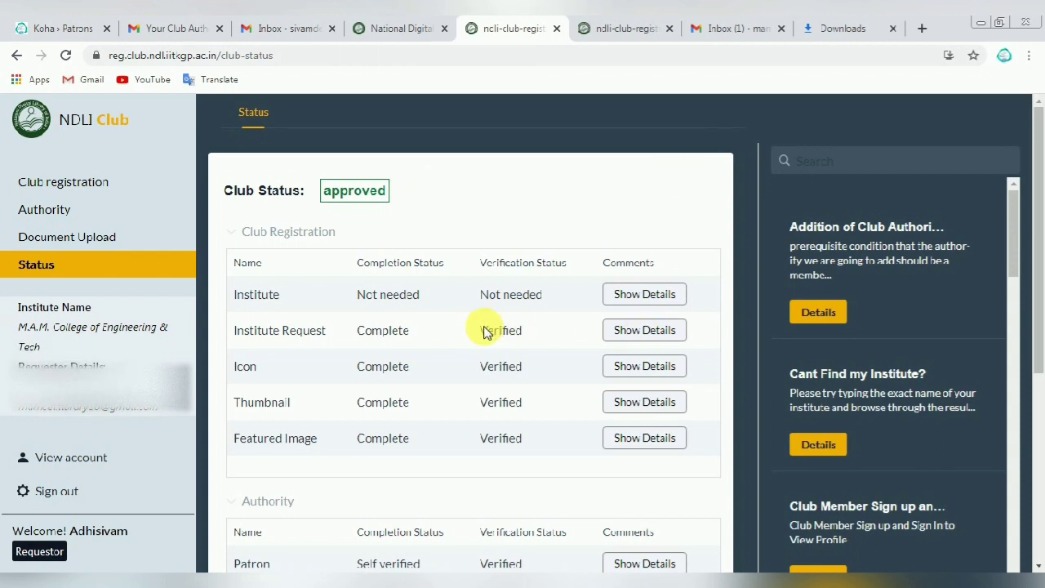
scroll(269, 310, down, 1)
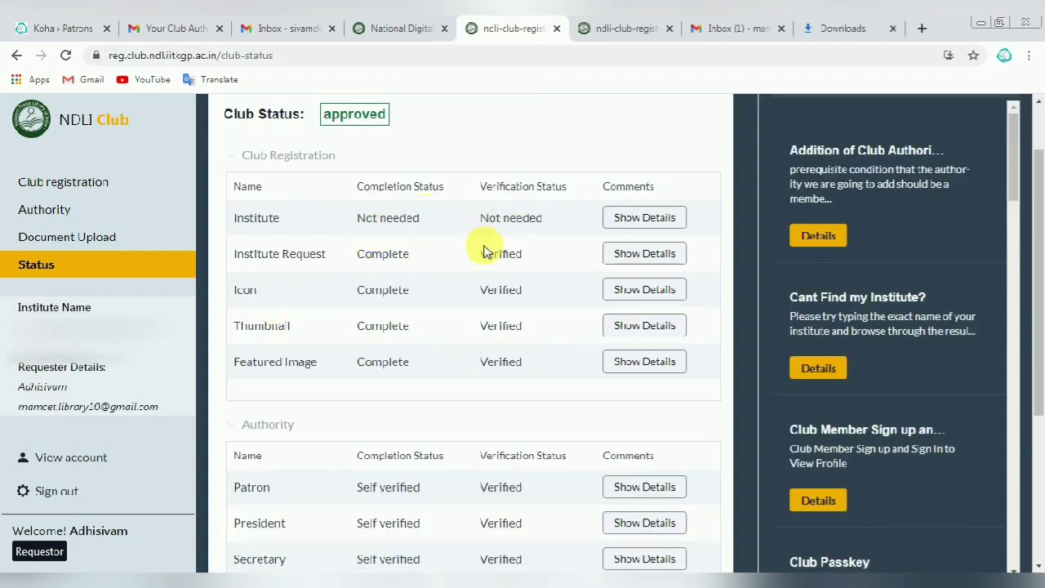
scroll(431, 437, down, 1)
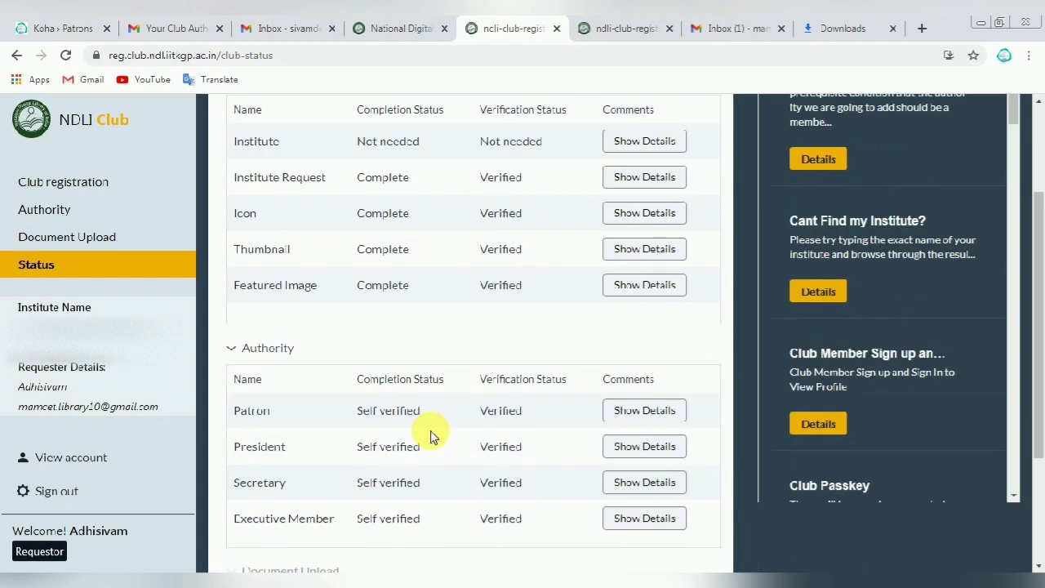
scroll(431, 437, down, 2)
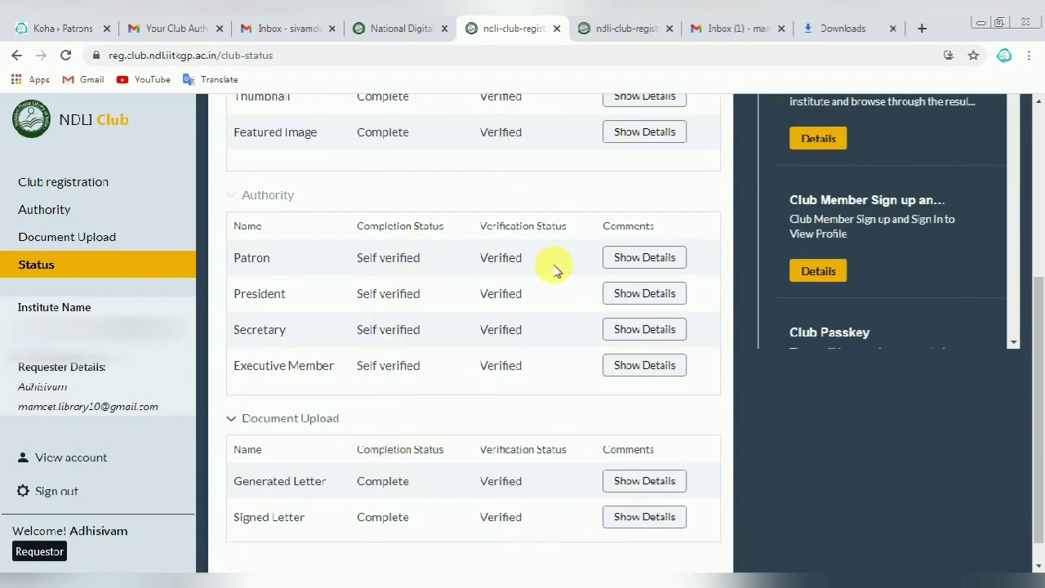
scroll(387, 387, down, 1)
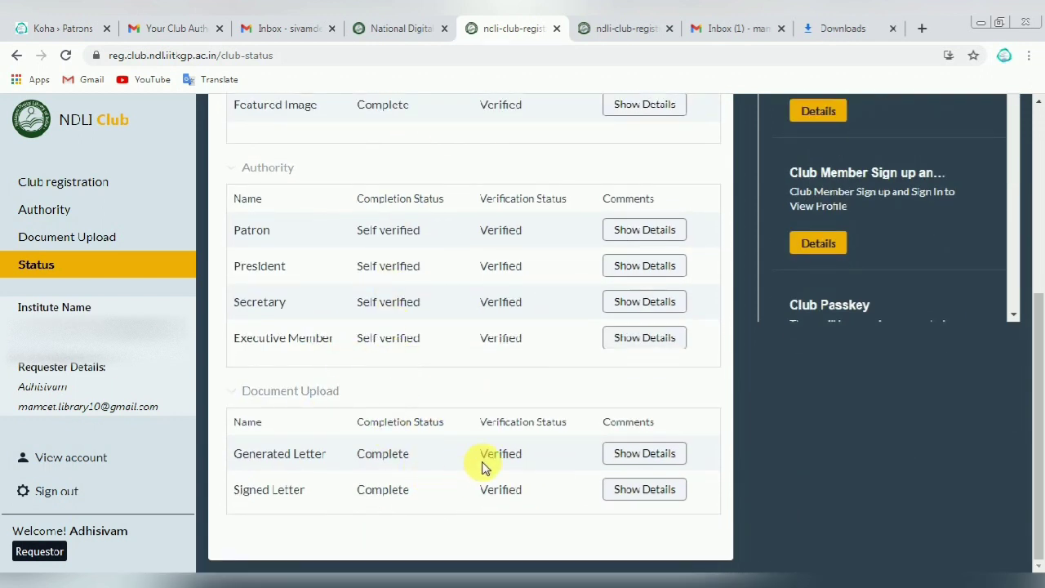
scroll(481, 465, up, 3)
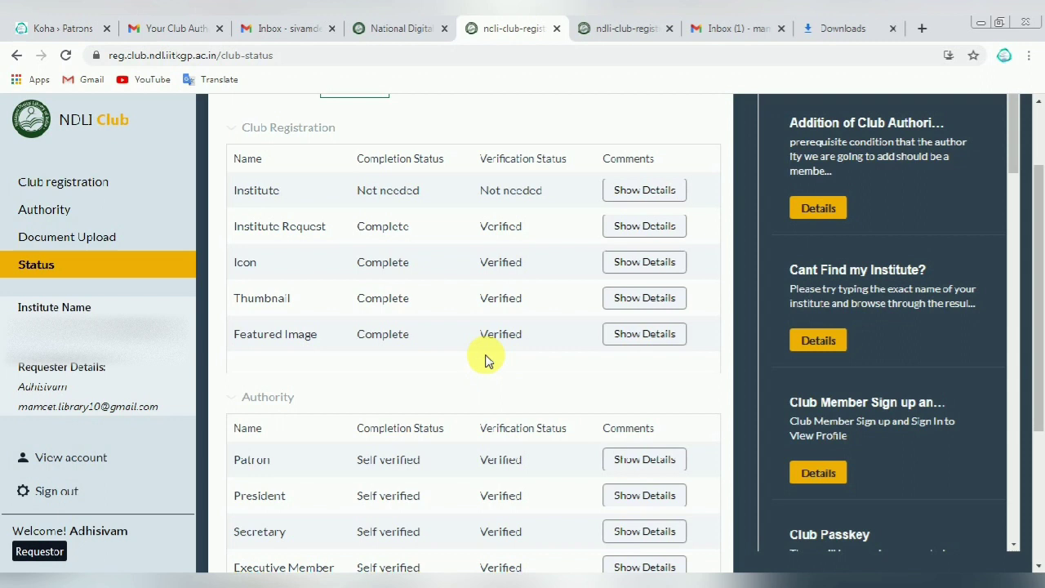
scroll(347, 327, down, 1)
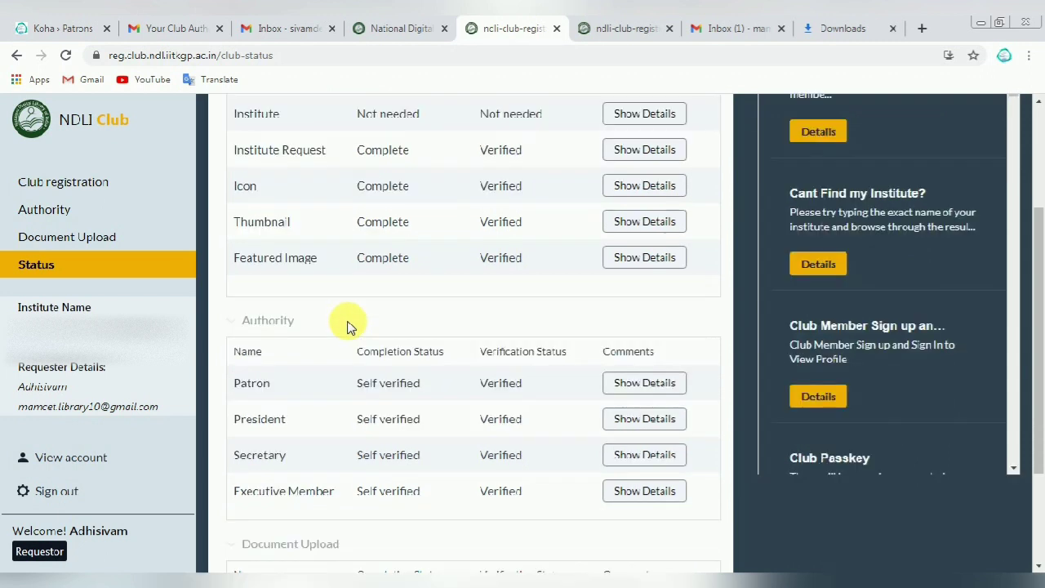
scroll(347, 327, up, 2)
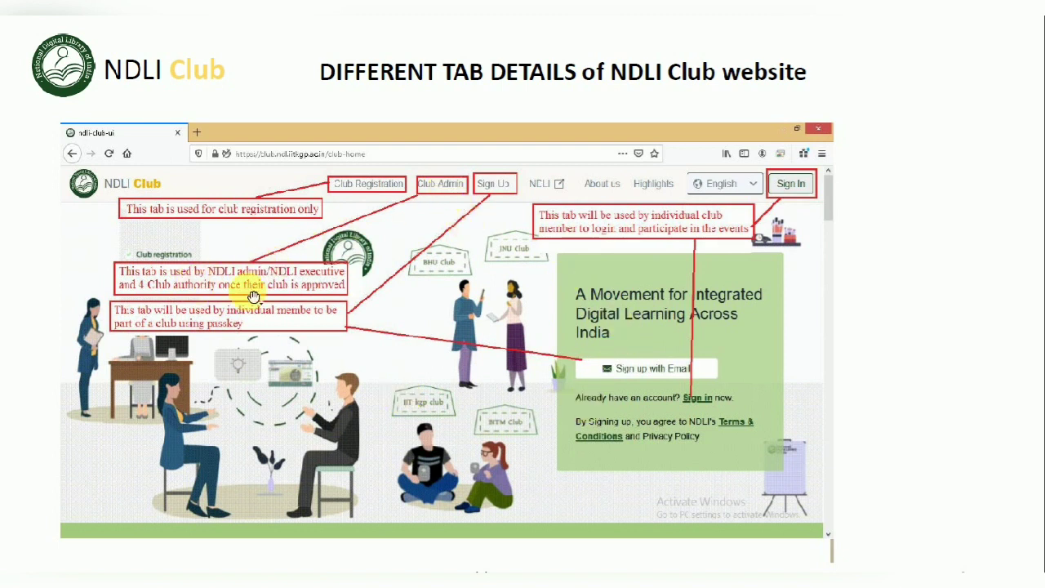
key(alt+Tab)
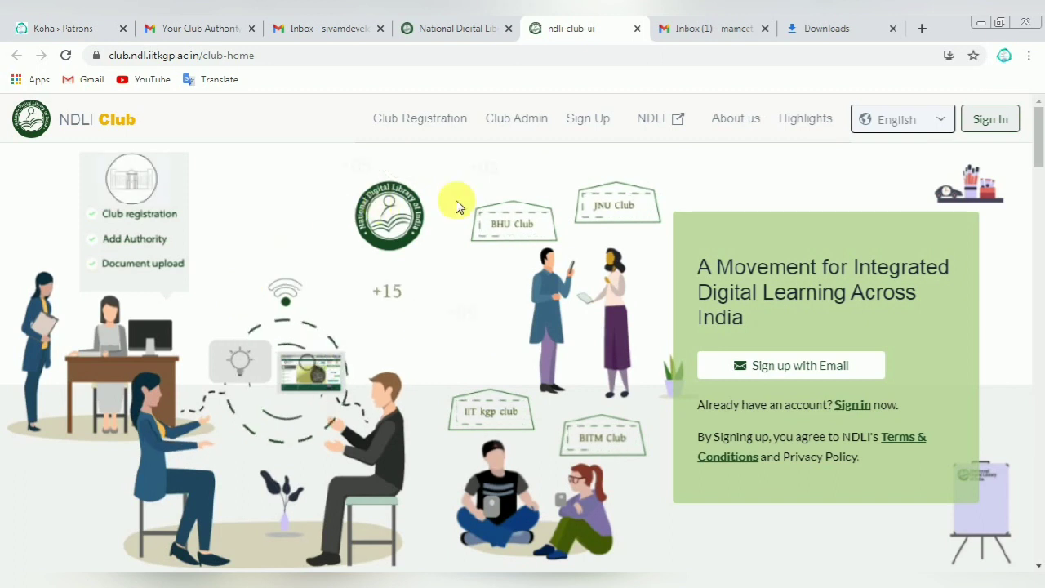
click(511, 121)
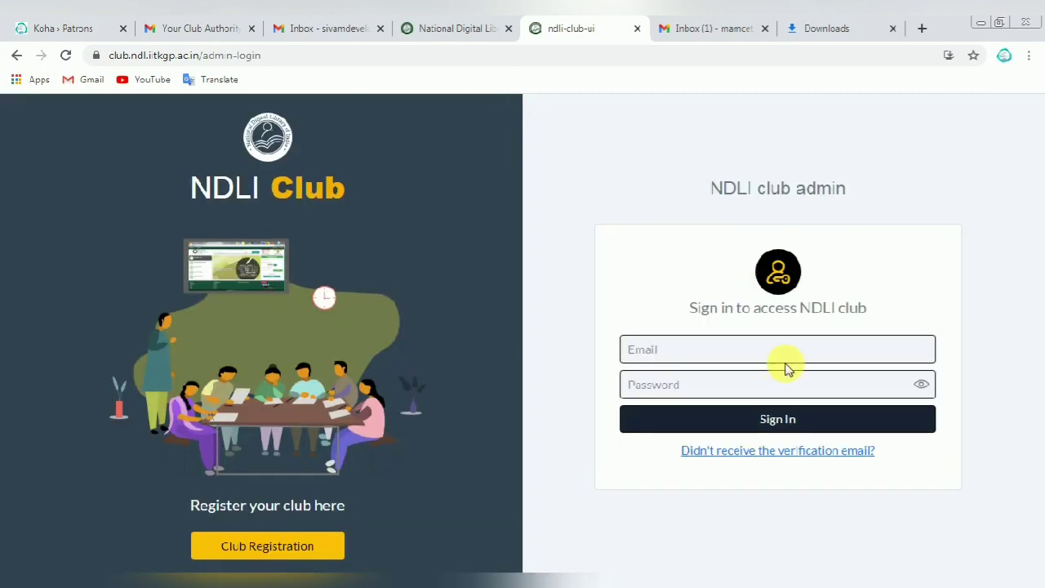
Step: Enter the admin e-mail and password, correcting a typo, and sign in as Club Secretary
click(654, 349)
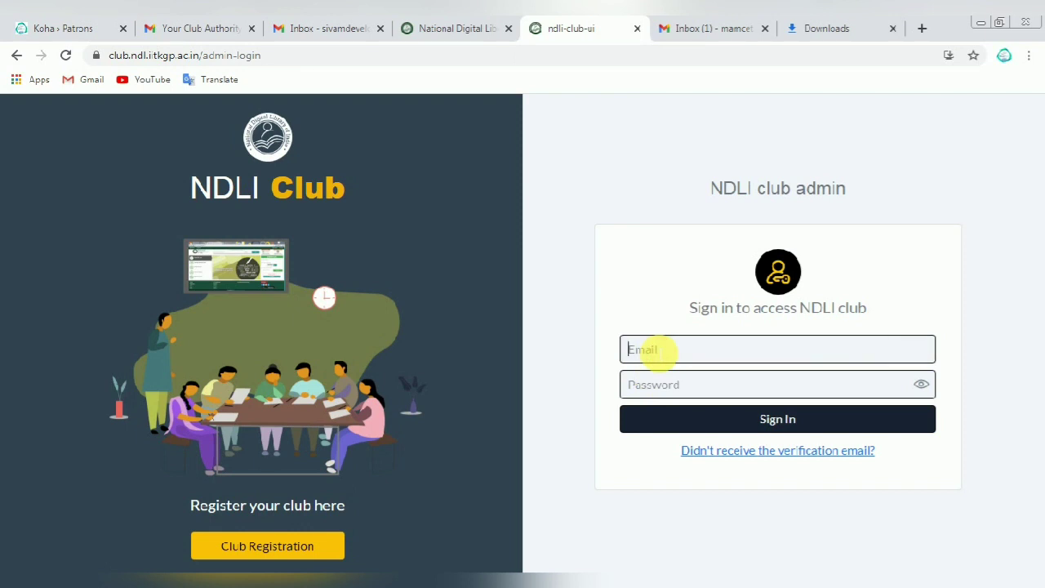
click(723, 422)
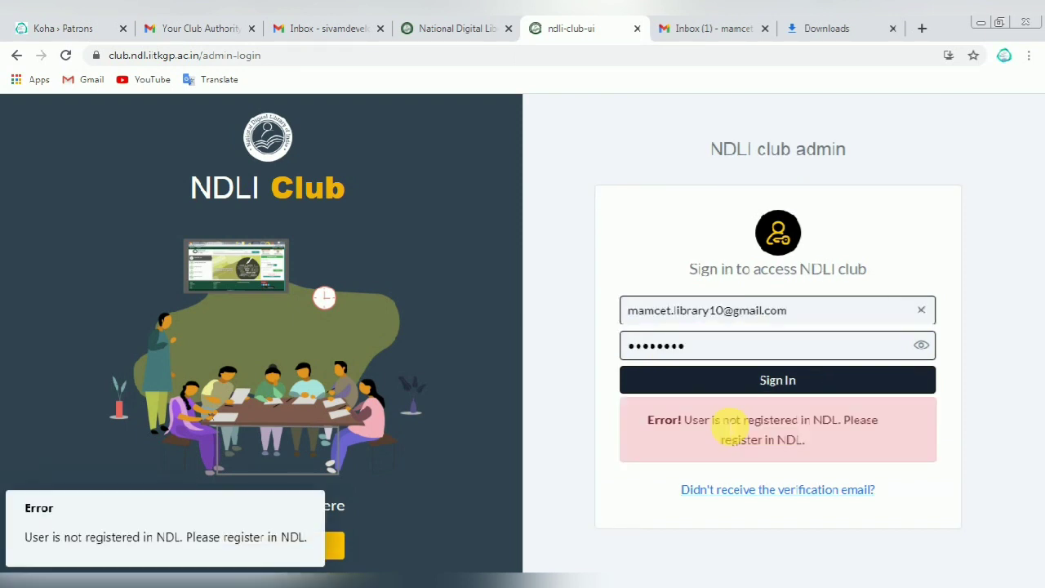
text(s)
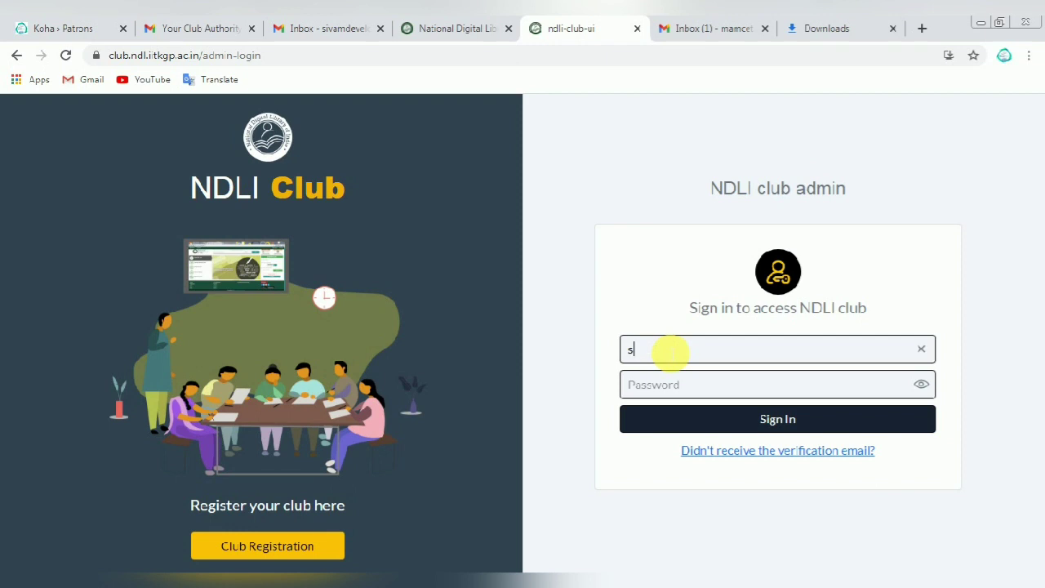
key(BackSpace)
key(BackSpace)
text(mail.com)
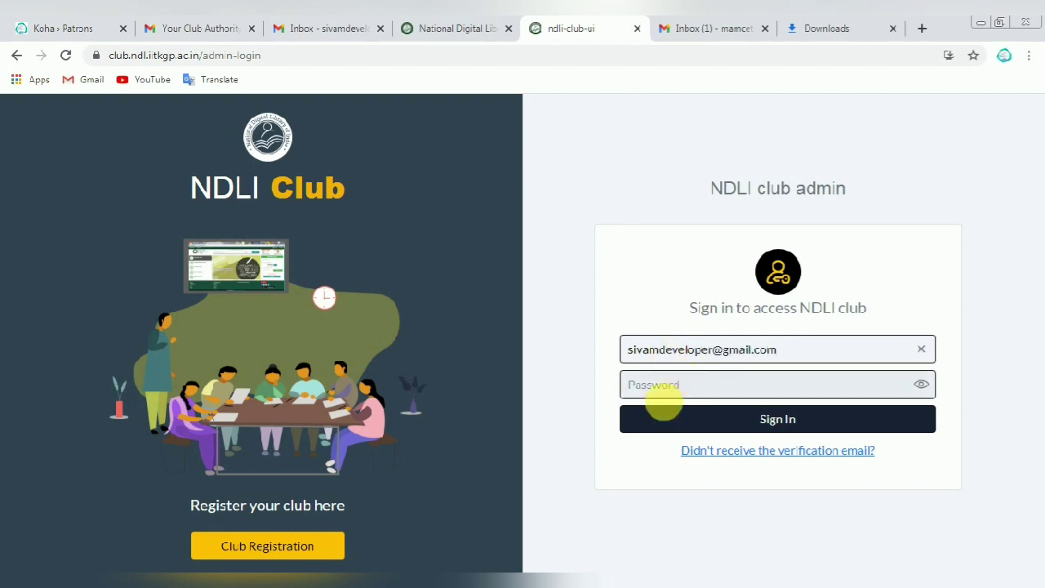
click(669, 385)
text(•••)
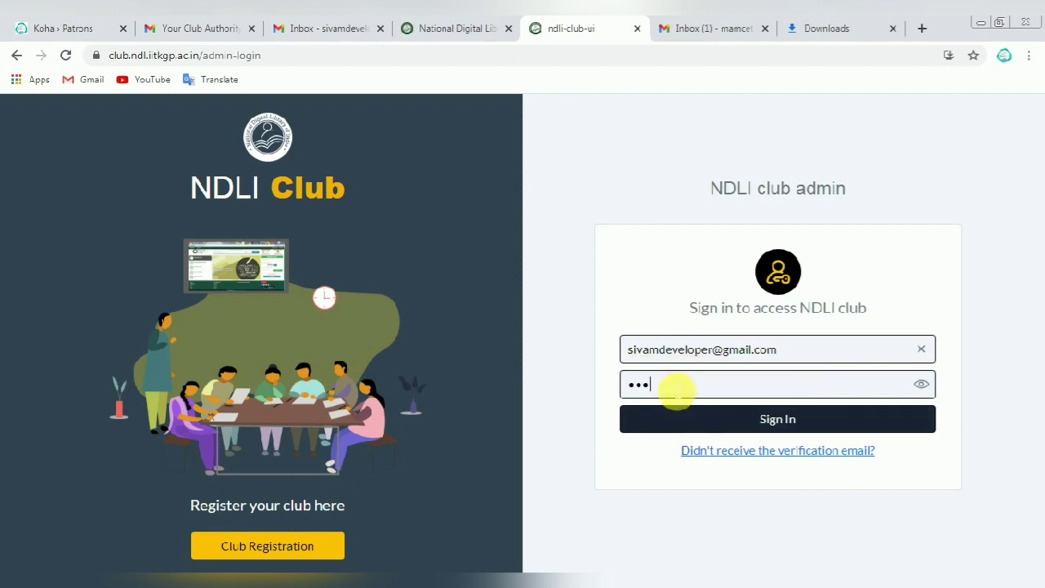
text(••••••)
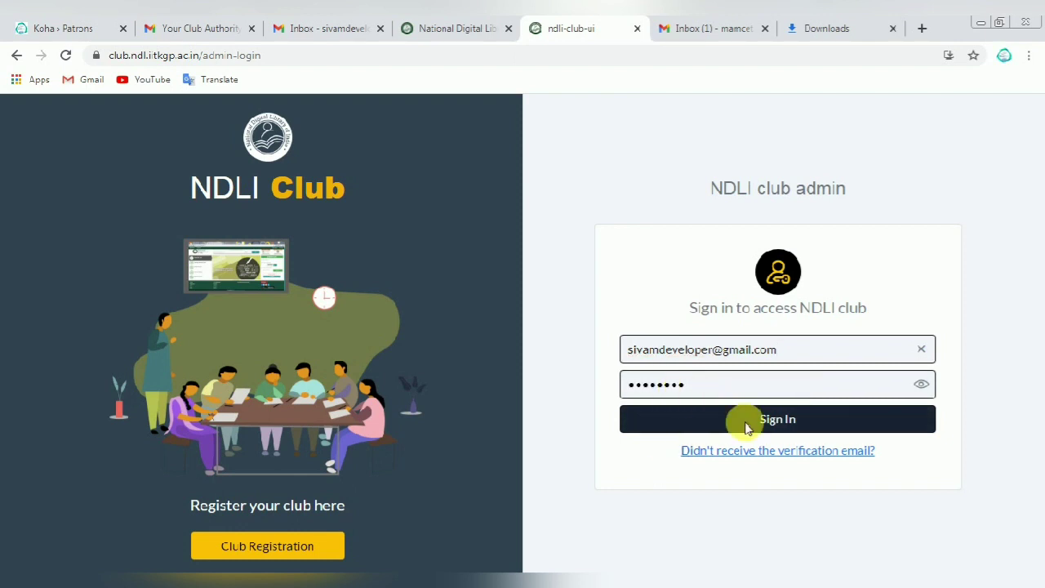
click(756, 418)
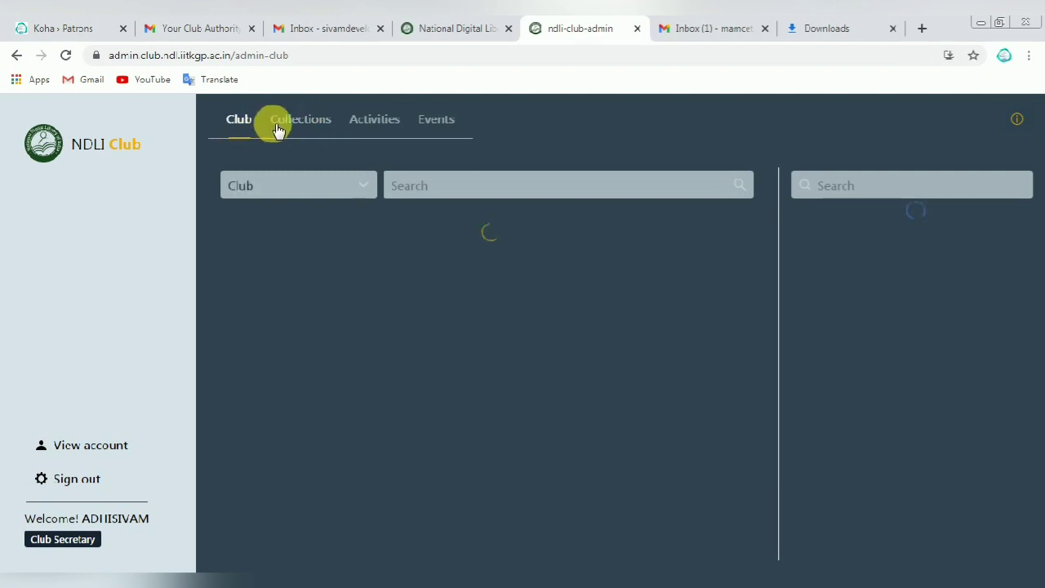
Step: Browse the Collections, Activities and Club tabs, ending on the Events section's five options
click(302, 128)
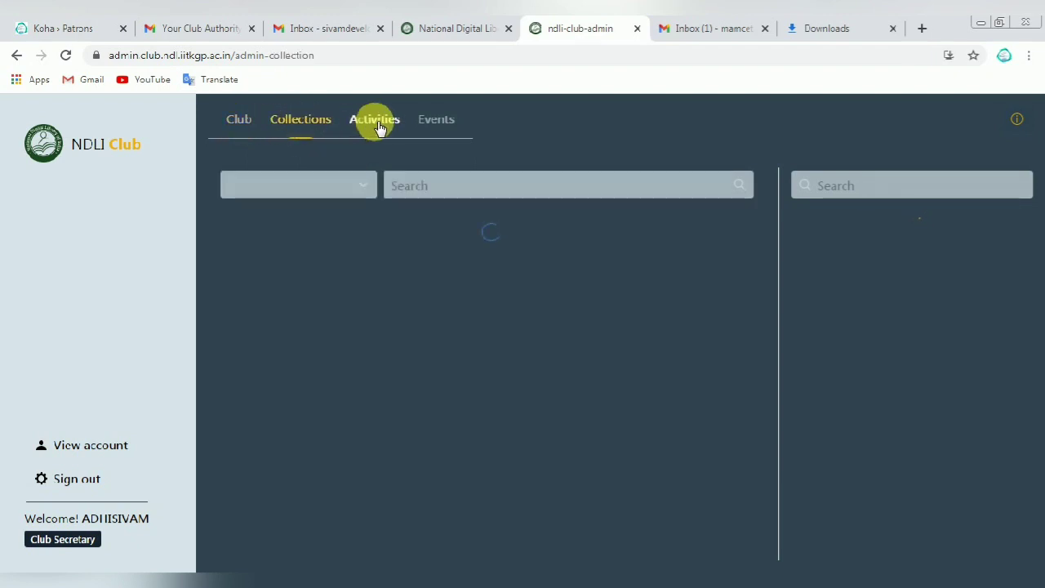
click(383, 128)
click(438, 125)
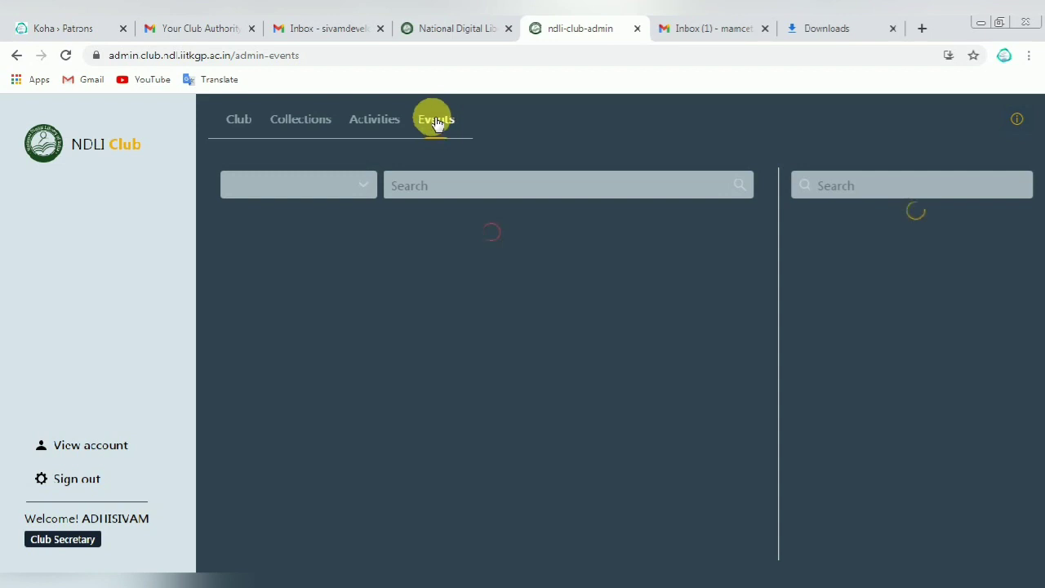
click(240, 123)
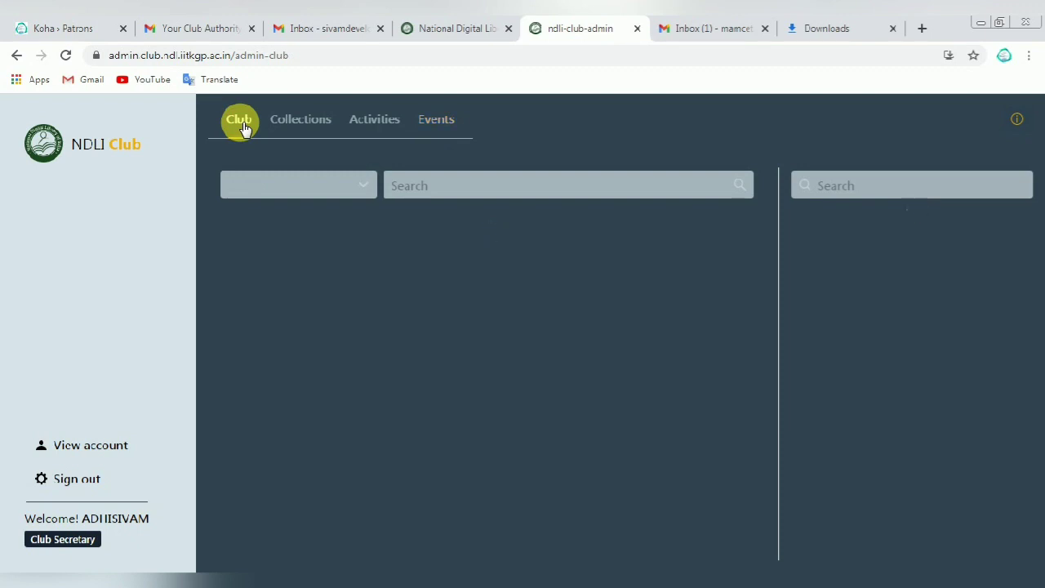
click(436, 120)
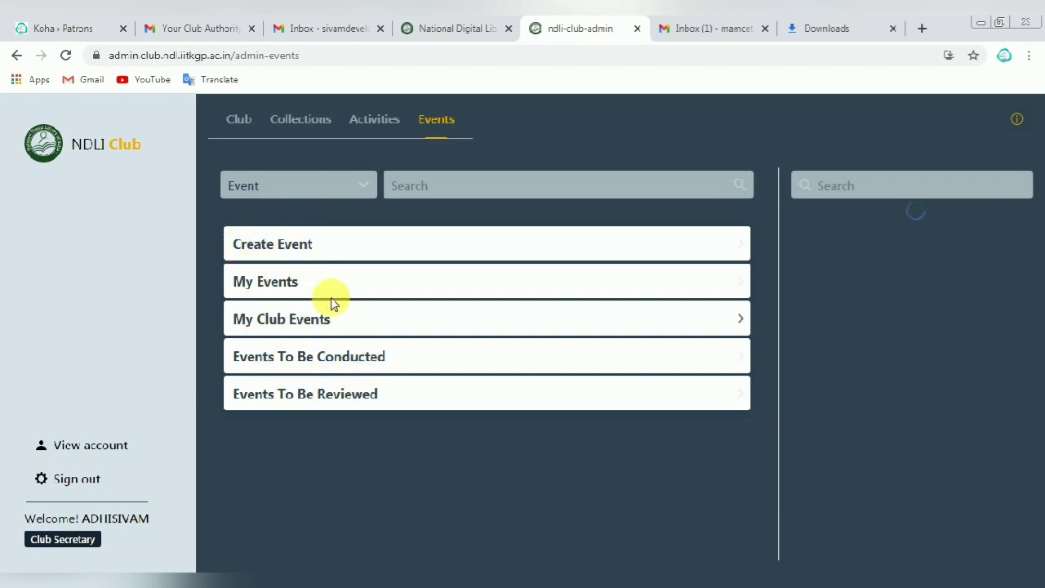
Step: Open the Add new event form and look over its name, location and description fields
click(253, 245)
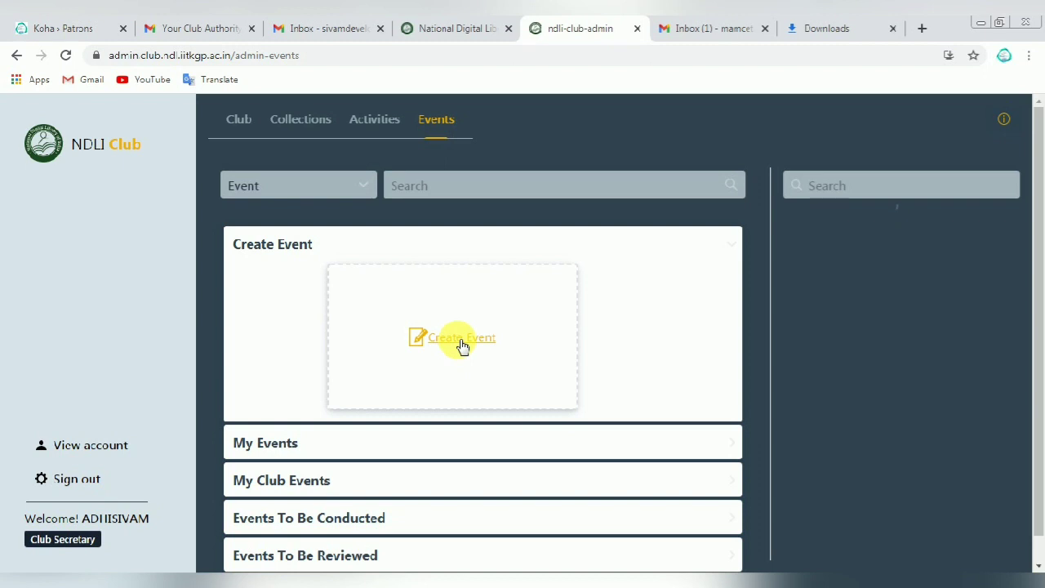
click(460, 344)
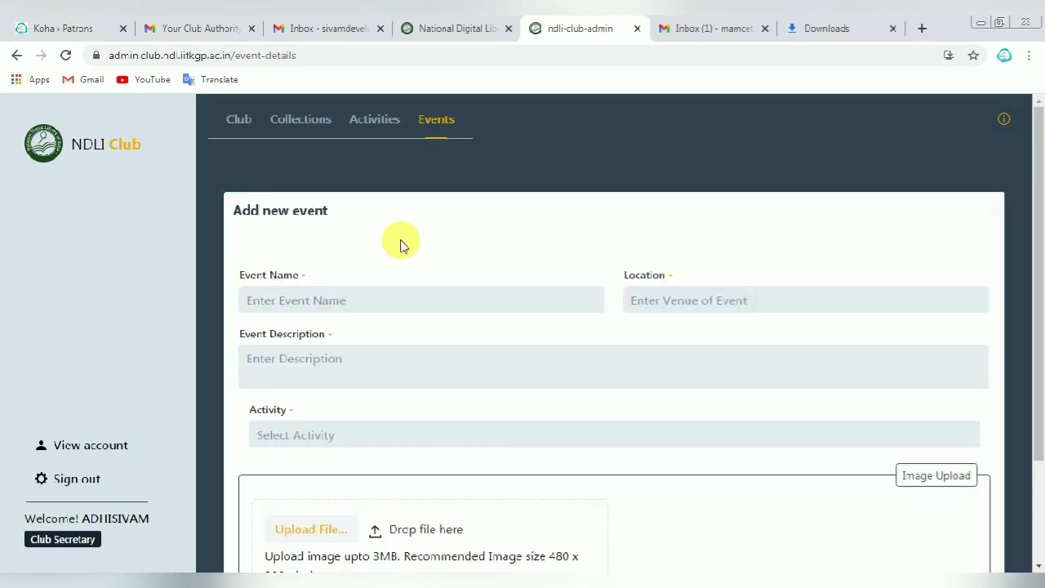
click(299, 299)
click(671, 300)
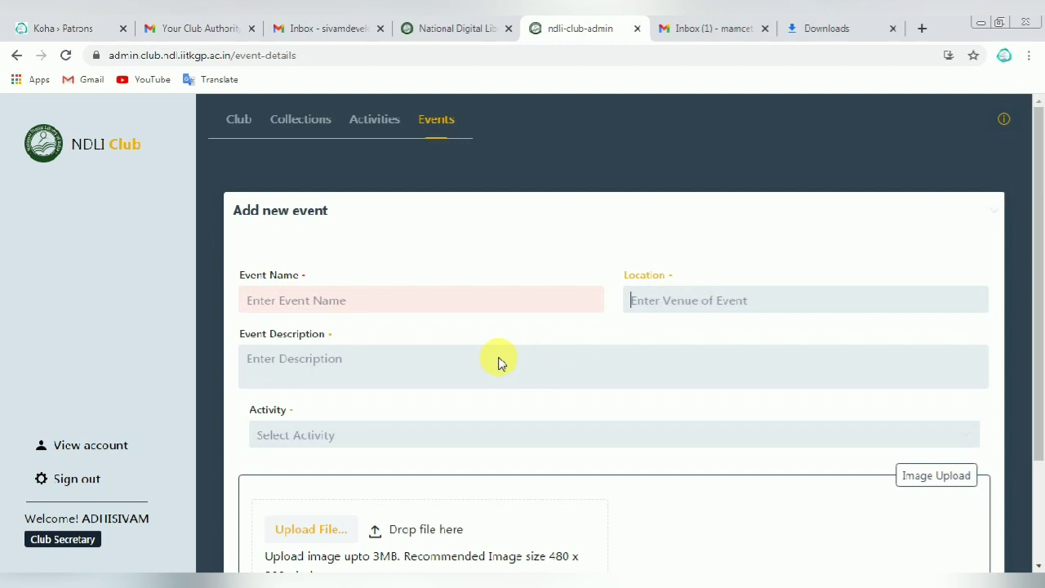
click(292, 360)
scroll(292, 365, down, 2)
Step: Check the event's Activity dropdown, then move to the Activities and Collections sections
click(326, 300)
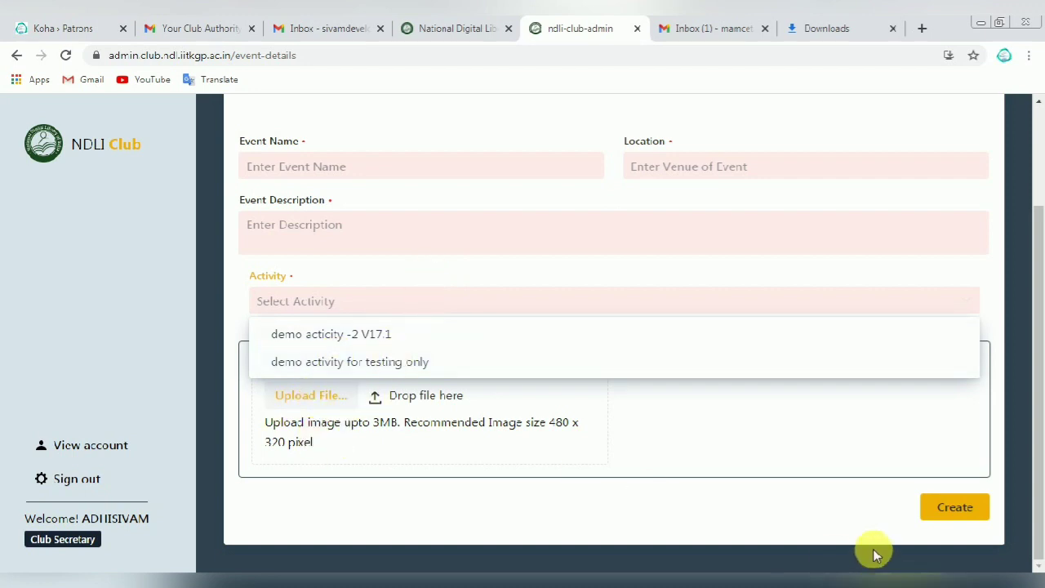
scroll(637, 490, up, 2)
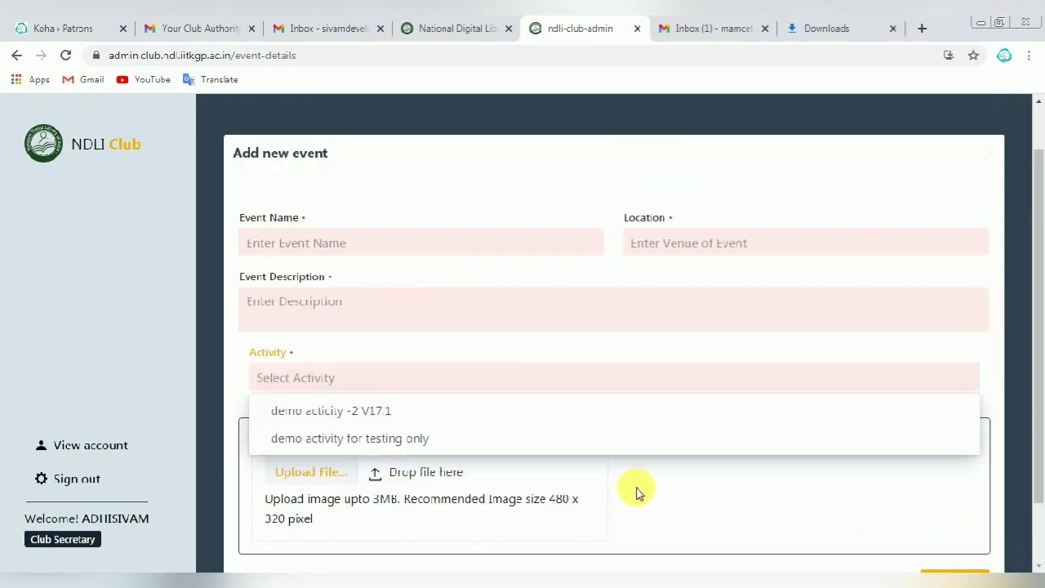
click(375, 121)
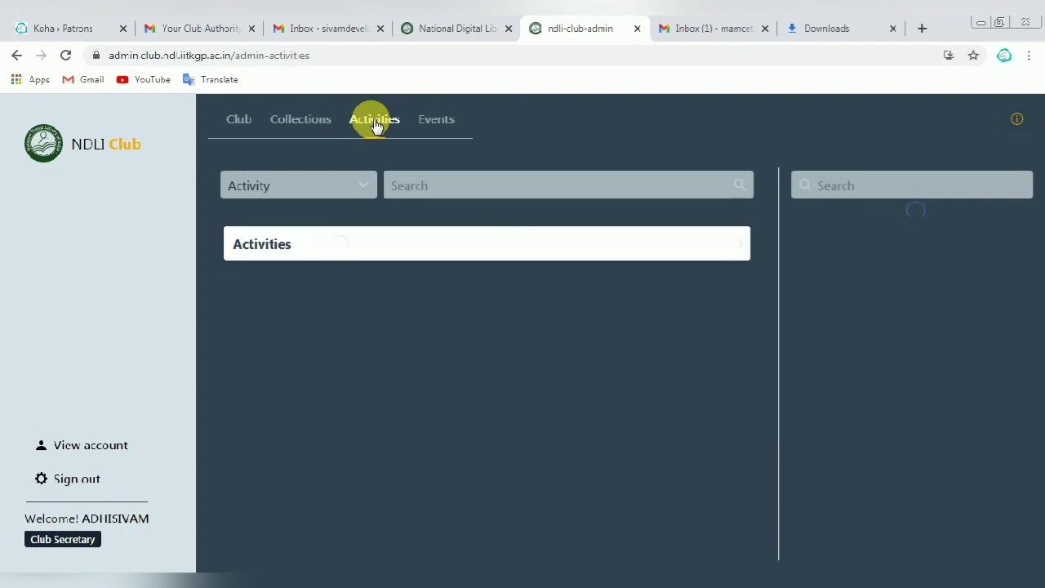
click(302, 120)
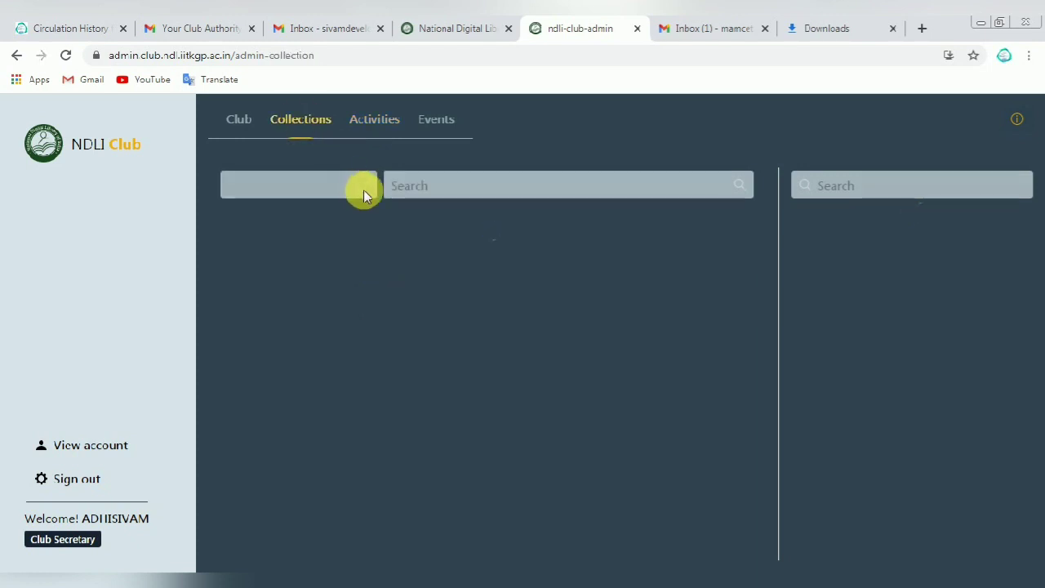
Step: View the collection filter's item types, then go back to the Club section
click(364, 186)
click(363, 187)
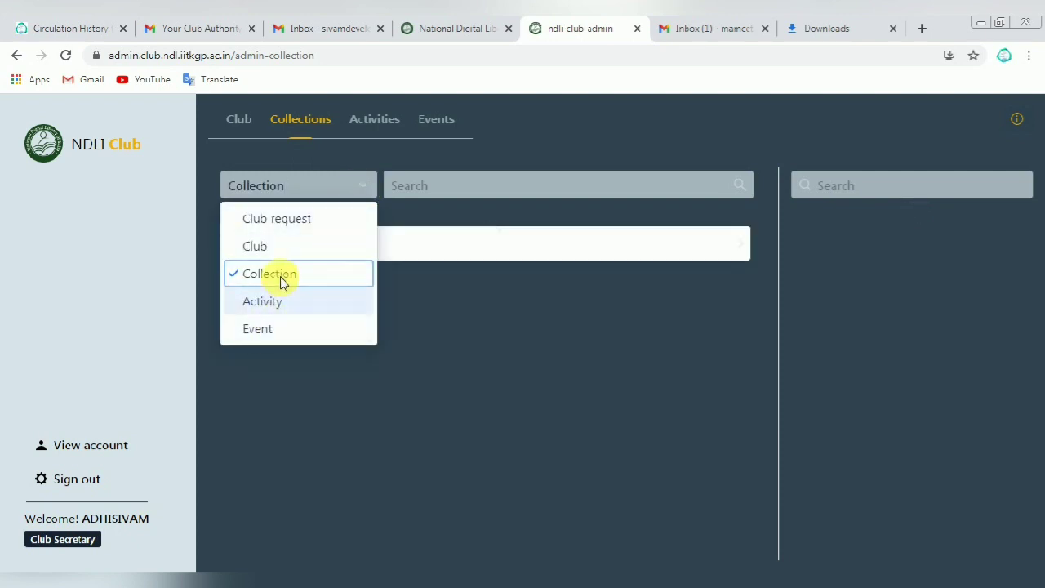
click(246, 134)
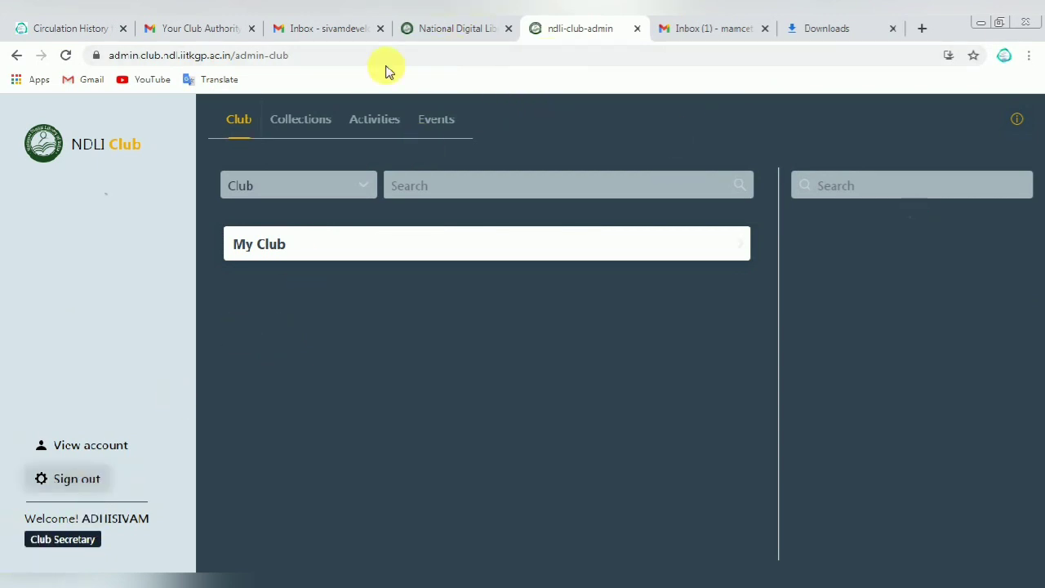
Step: From the National Digital Library page, open NDLI Club's Sign Up form and select the passkey field
click(449, 29)
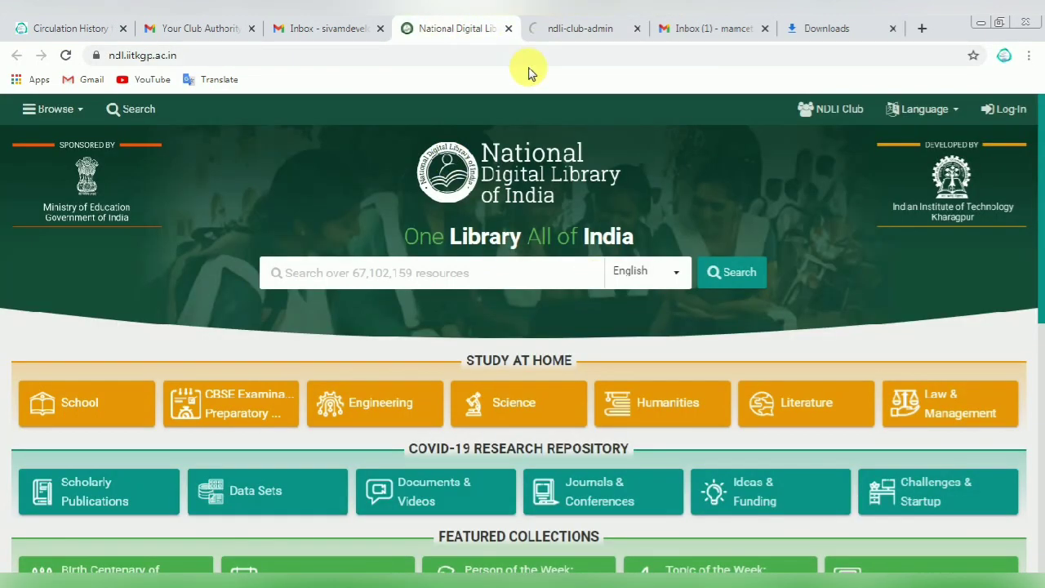
click(825, 109)
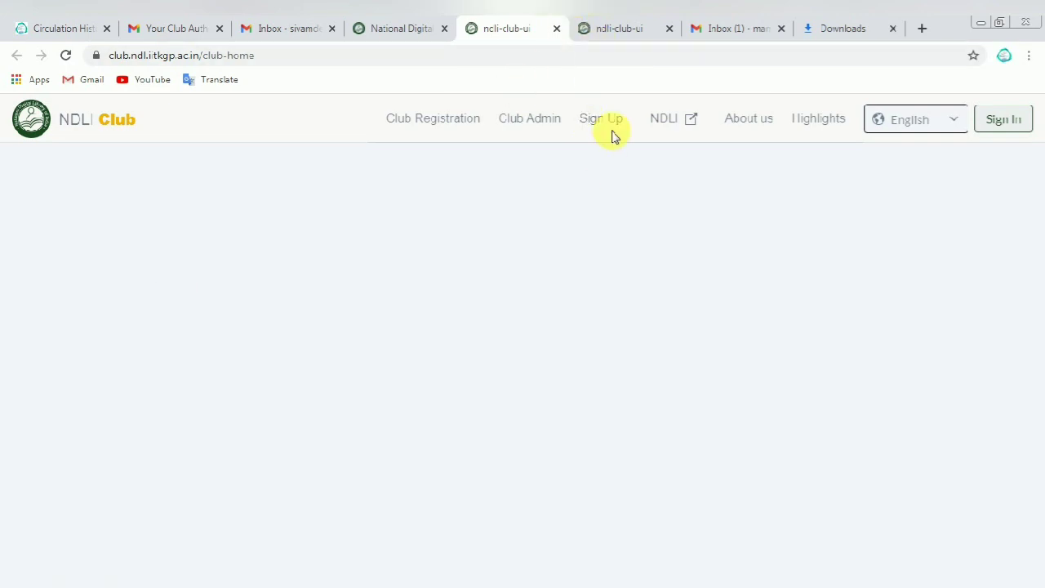
click(601, 121)
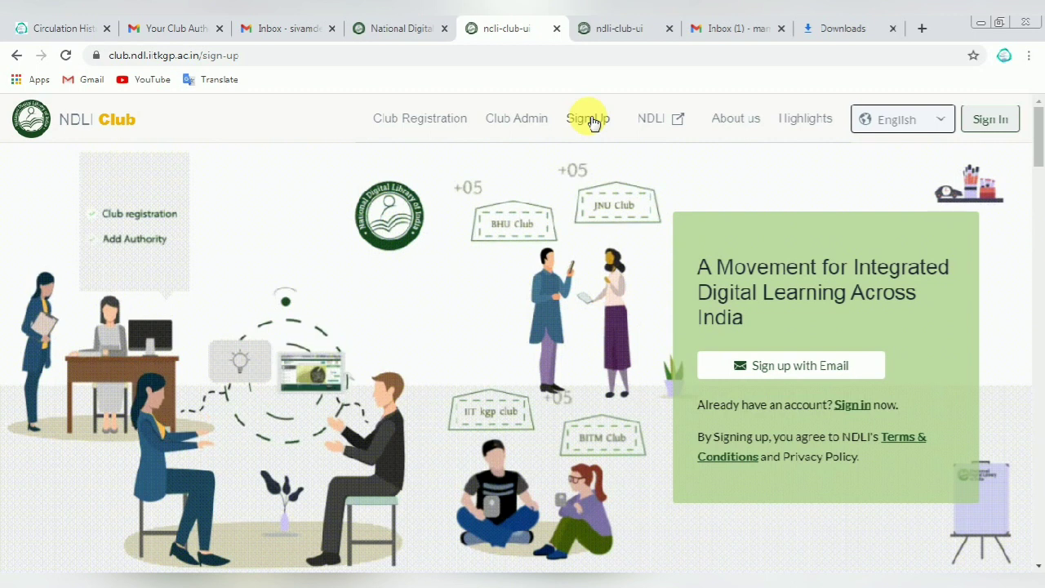
click(594, 121)
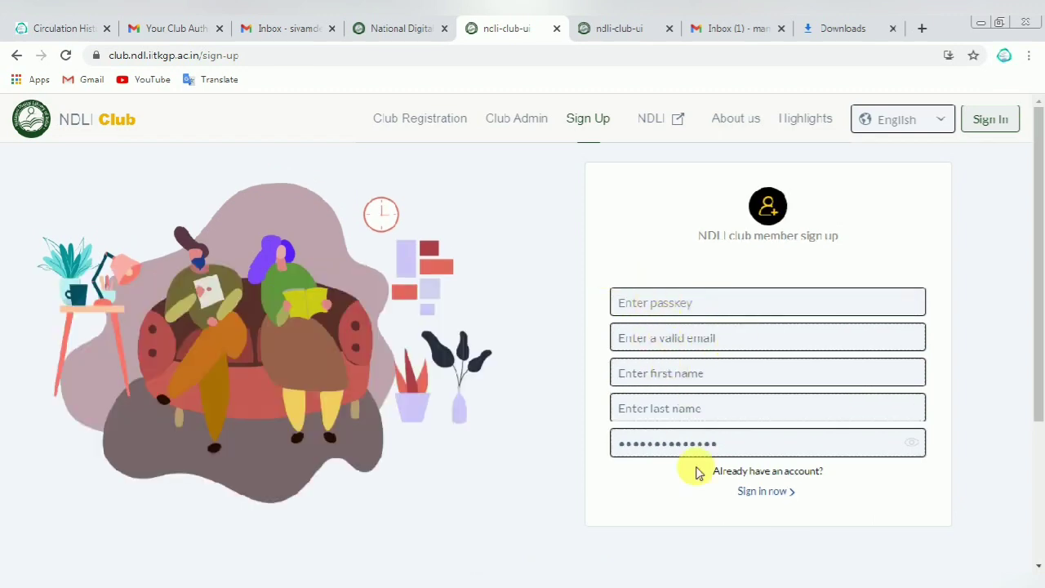
click(615, 308)
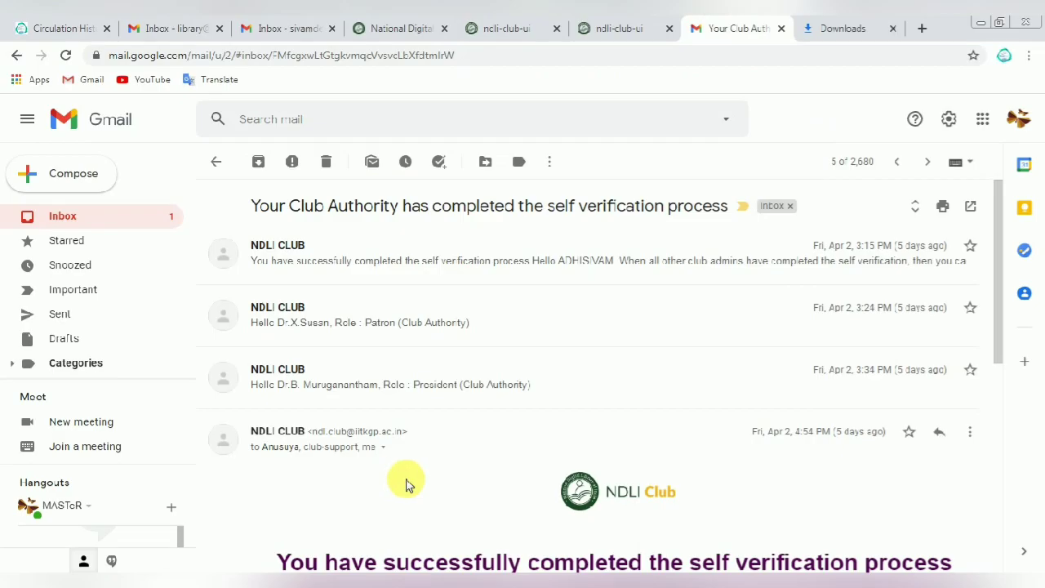
Step: Review the self verification email's subject line and success heading in Gmail
drag(259, 210, 735, 207)
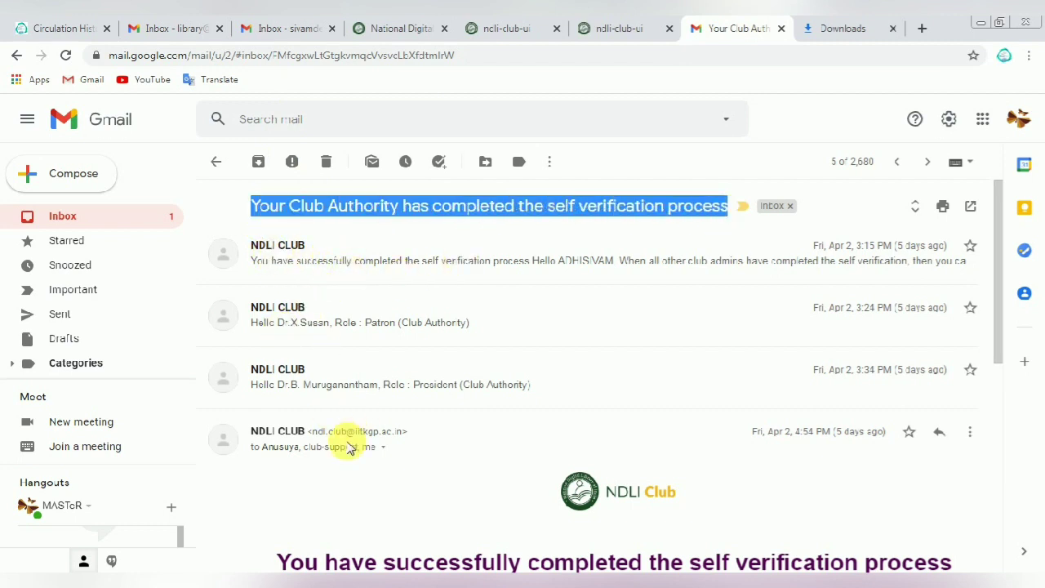
scroll(409, 494, down, 5)
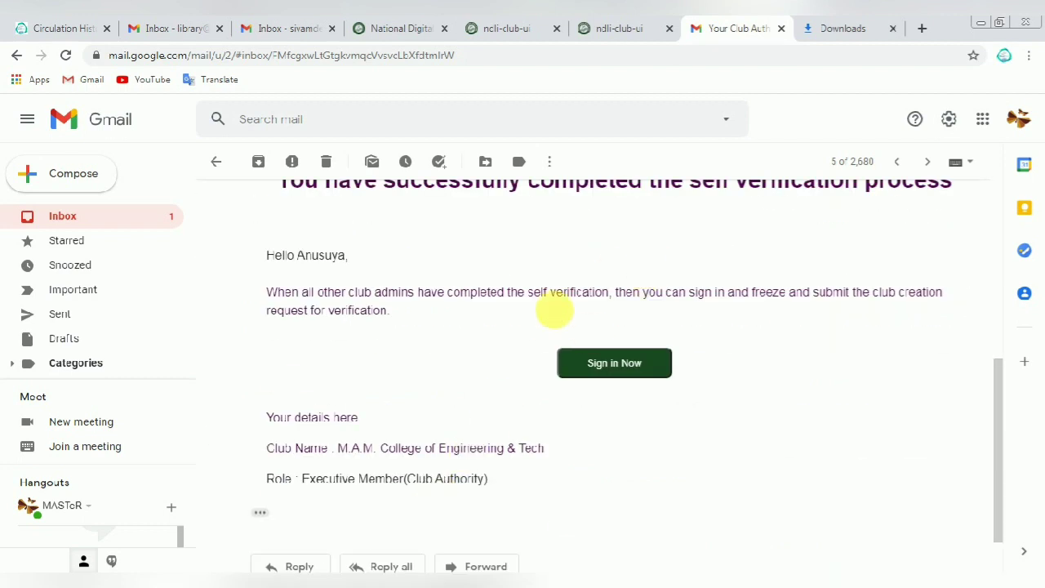
scroll(553, 310, up, 3)
drag(270, 338, 875, 347)
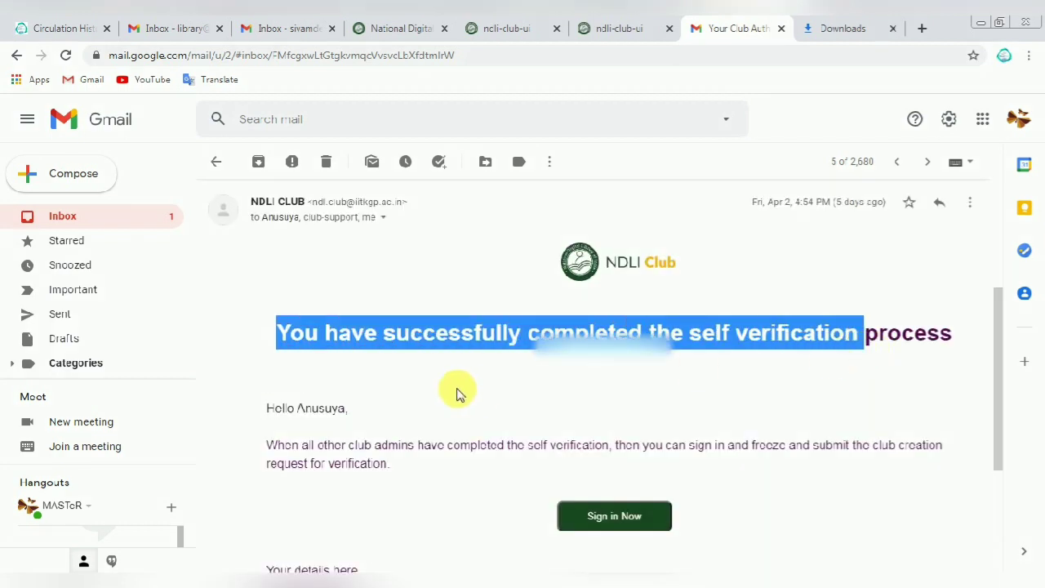
scroll(457, 389, down, 3)
scroll(442, 390, up, 3)
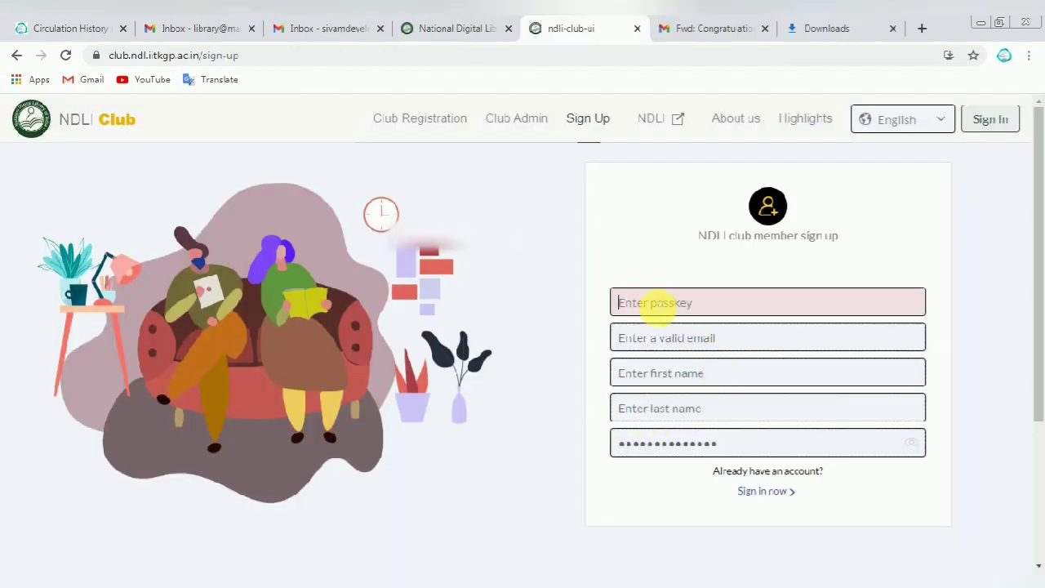
Step: Select the club passkey in the Congratulations email and glance at the website-tabs slide
click(674, 29)
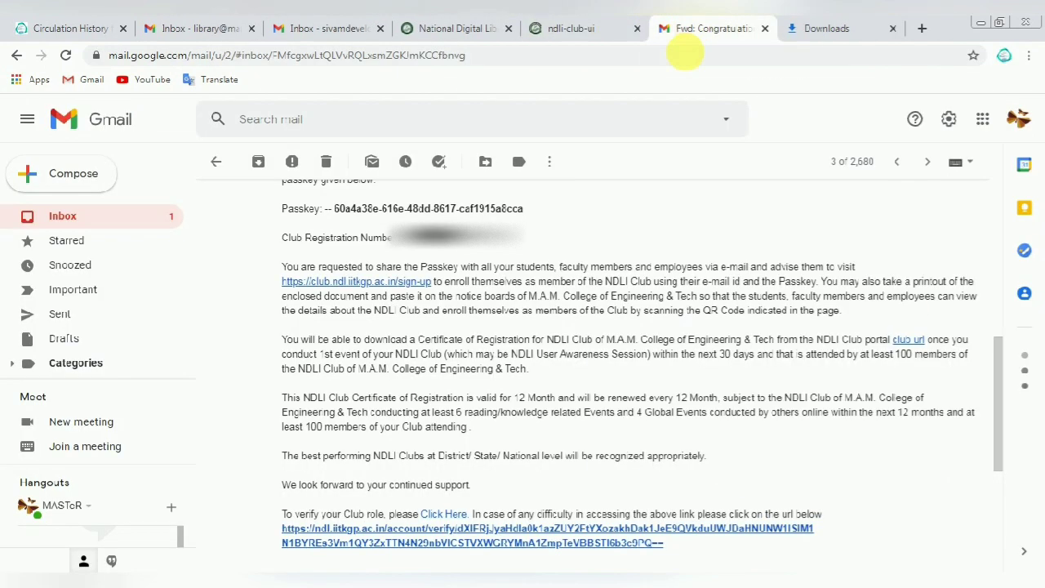
drag(336, 209, 518, 210)
key(ctrl+c)
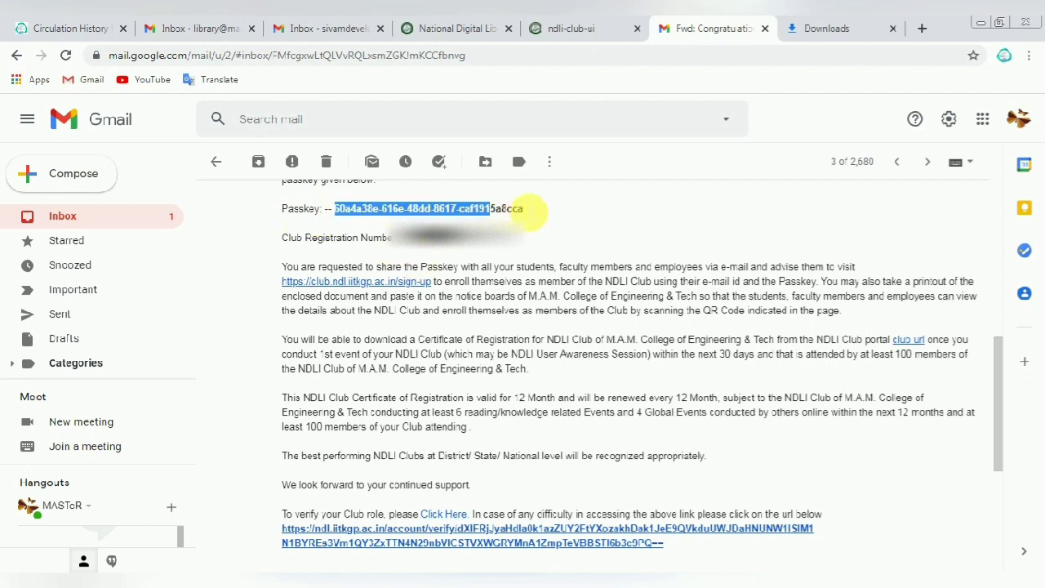
key(alt+Tab)
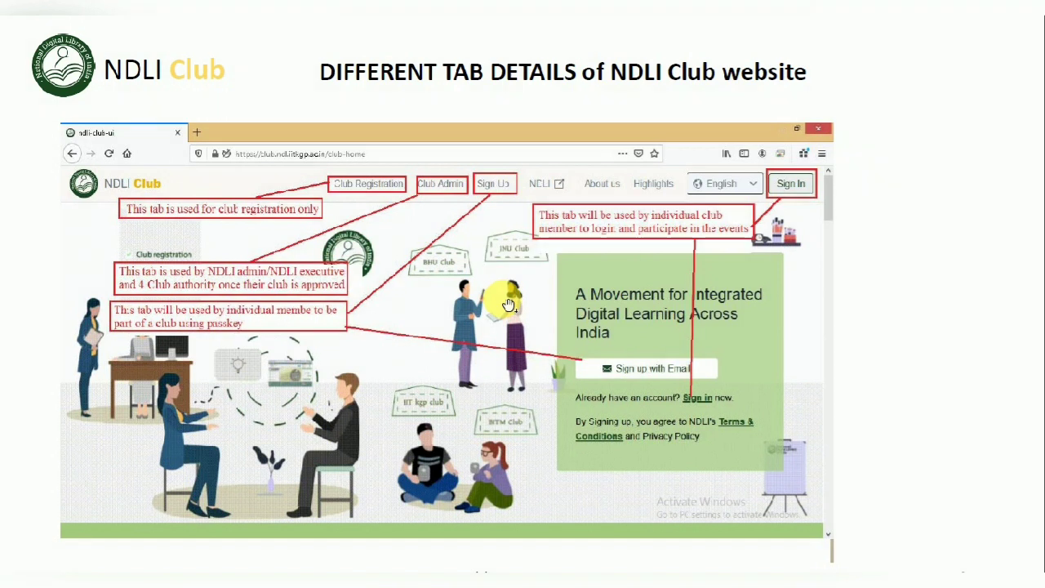
key(alt+Tab)
Step: Paste the club passkey into the sign-up form, validate it, and enter the member's e-mail
click(581, 26)
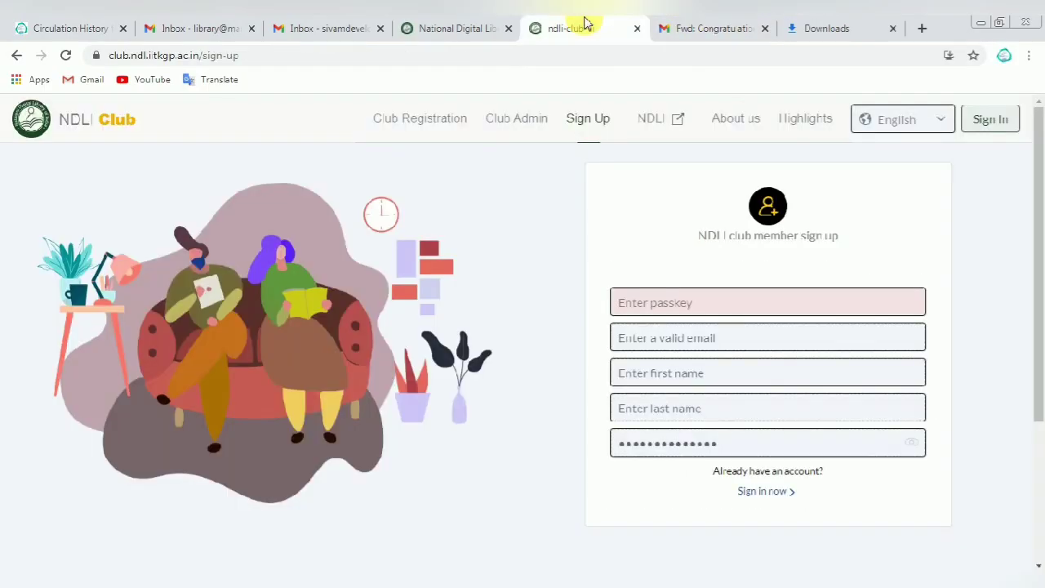
right_click(645, 306)
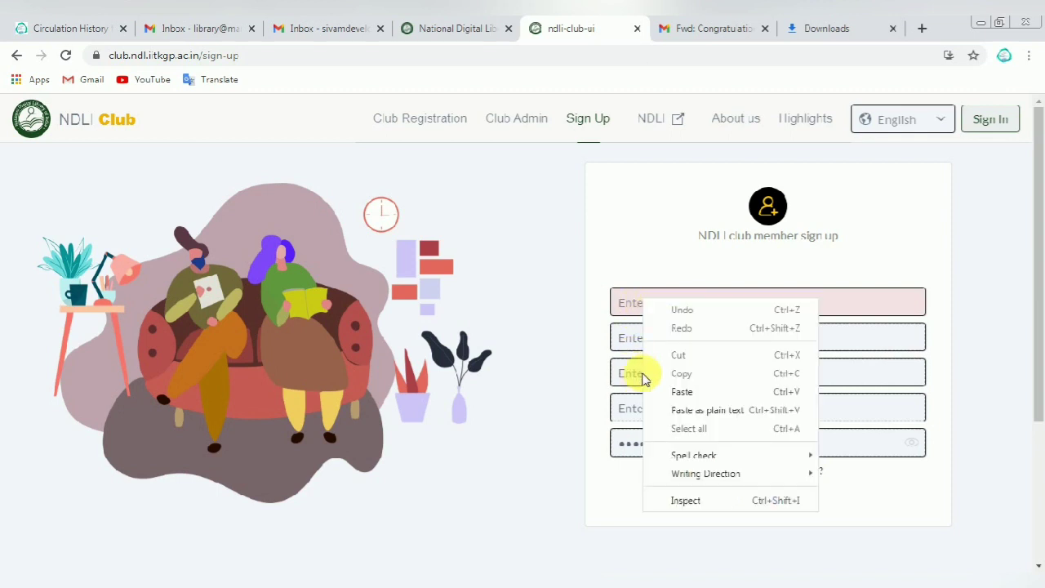
click(683, 389)
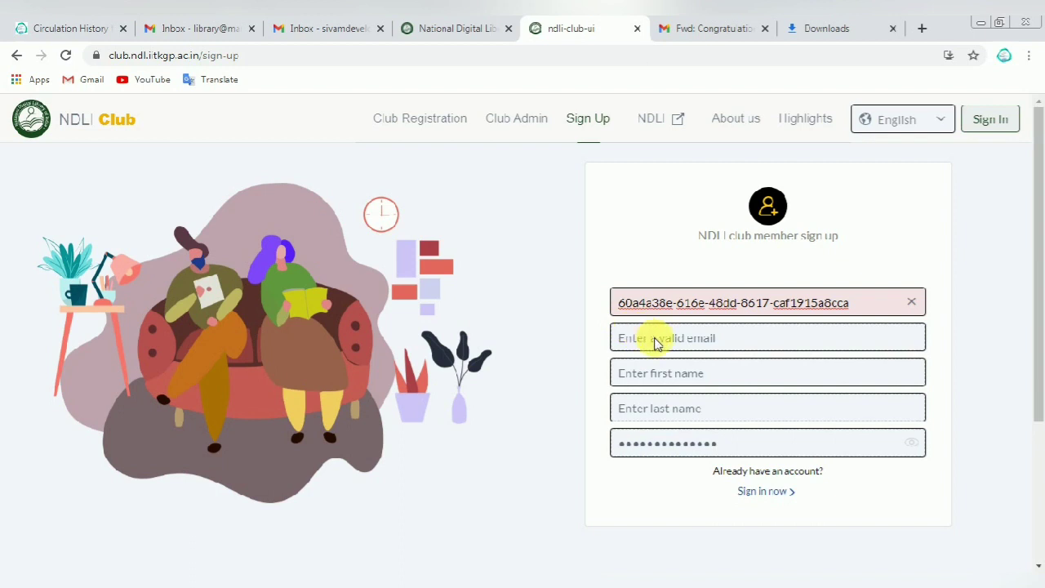
click(660, 344)
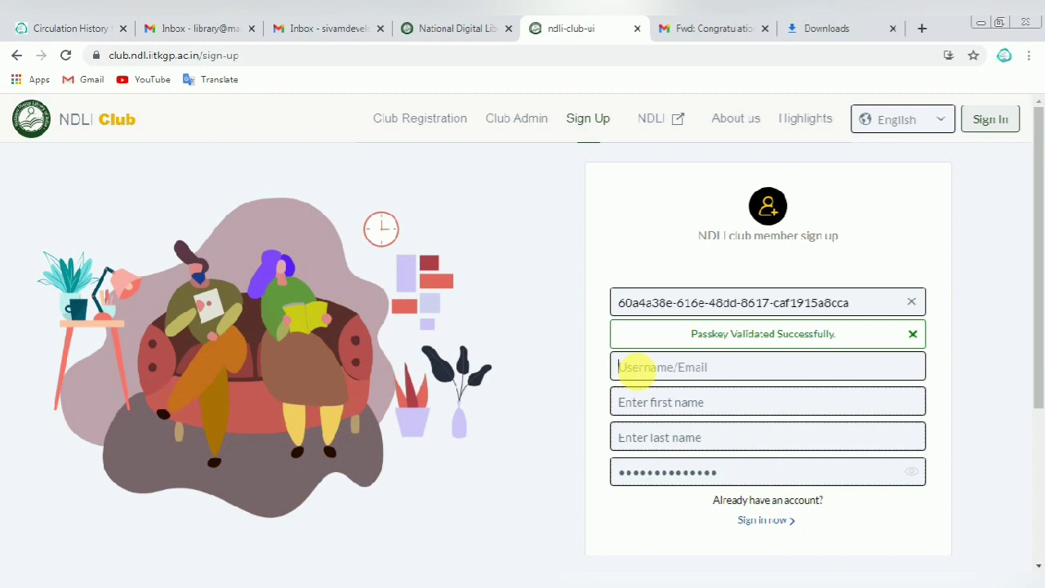
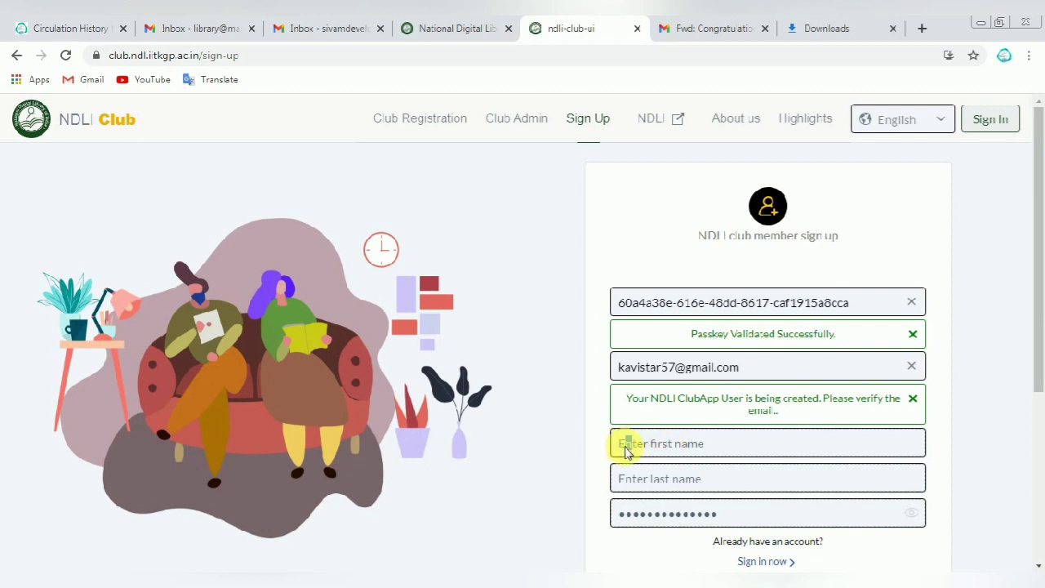
scroll(645, 441, down, 4)
scroll(662, 420, up, 3)
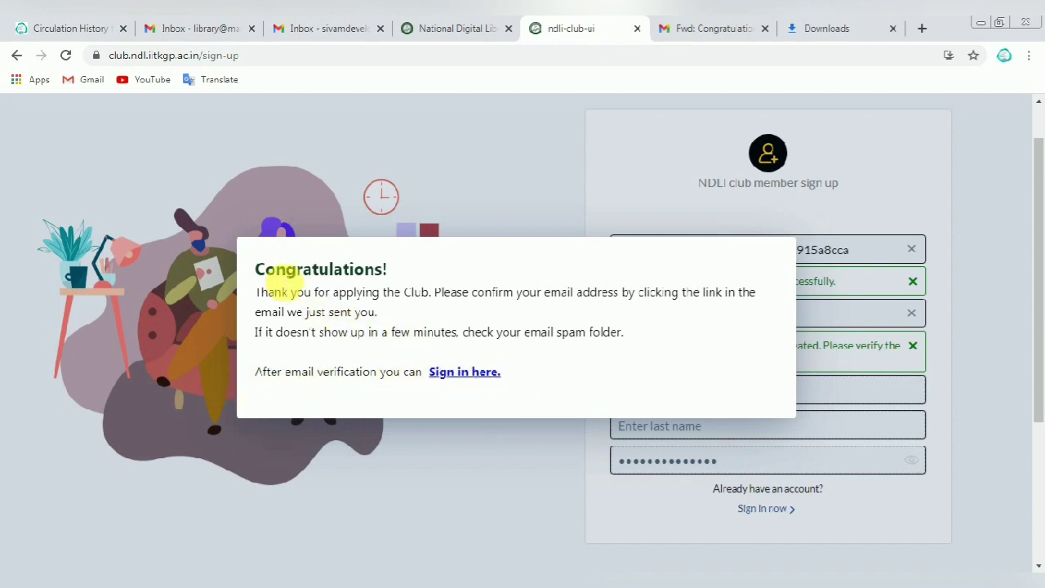
Step: Read over the Congratulations message asking the member to confirm the e-mail via link
drag(258, 269, 394, 281)
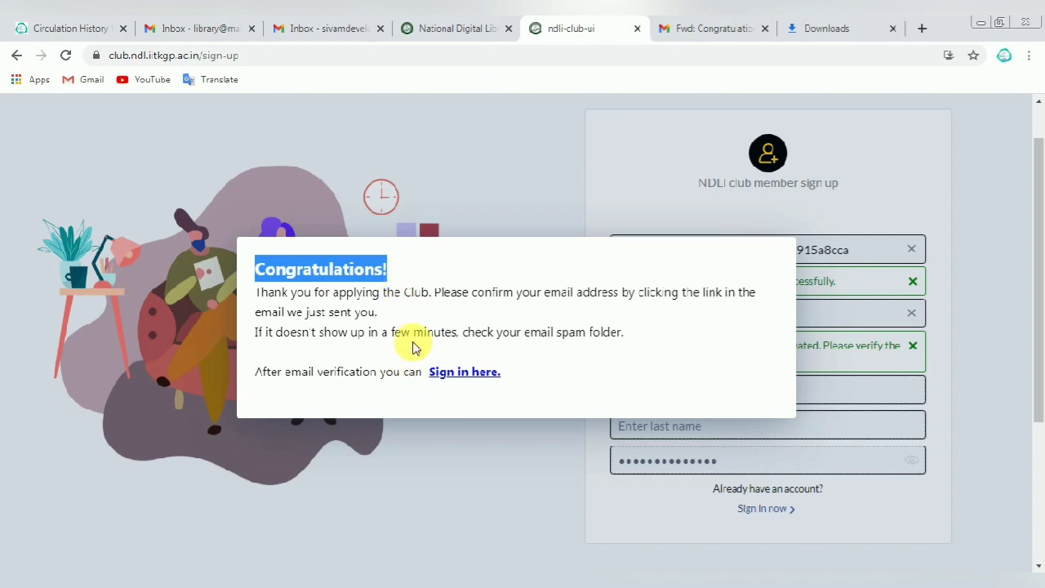
drag(258, 292, 629, 308)
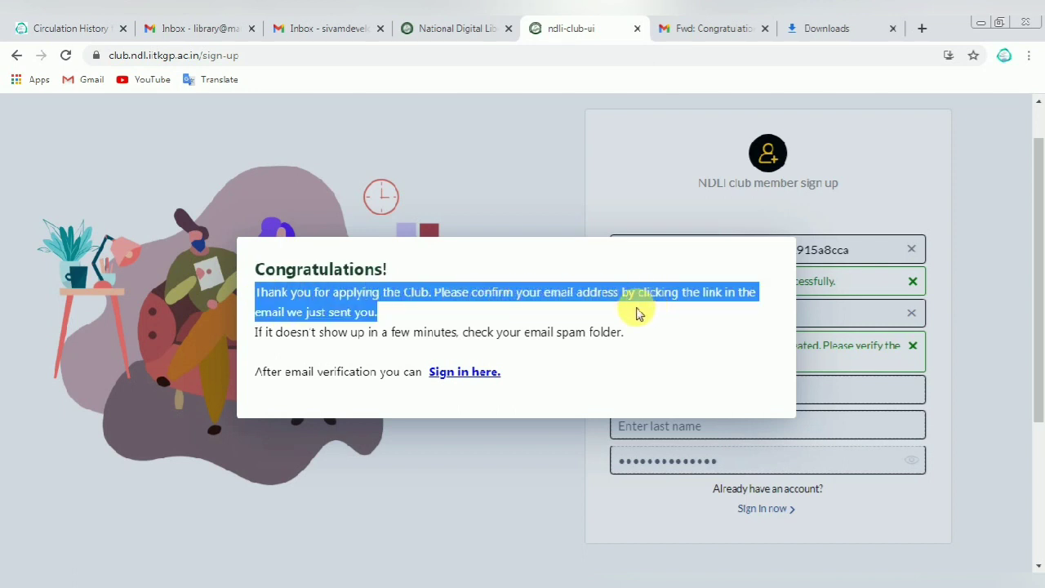
click(314, 326)
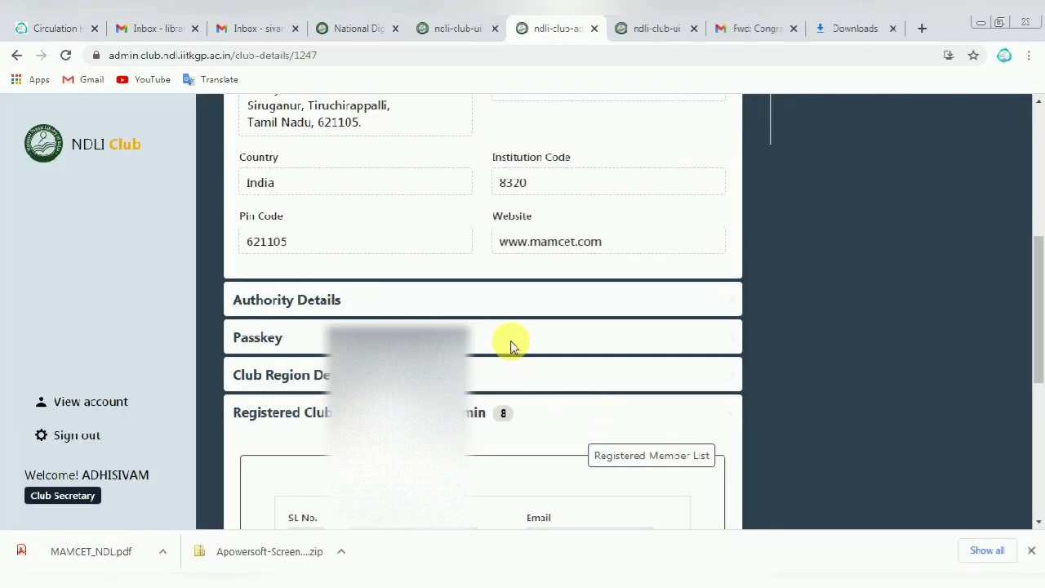
Step: Scroll the registered member list and confirm the new member's e-mail in row 1
scroll(508, 342, down, 2)
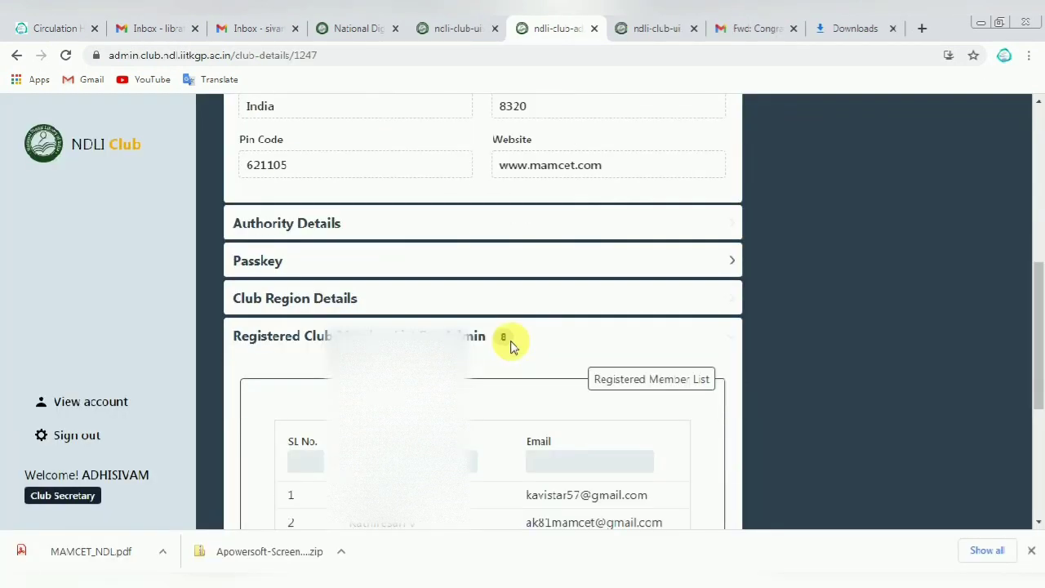
scroll(511, 346, down, 1)
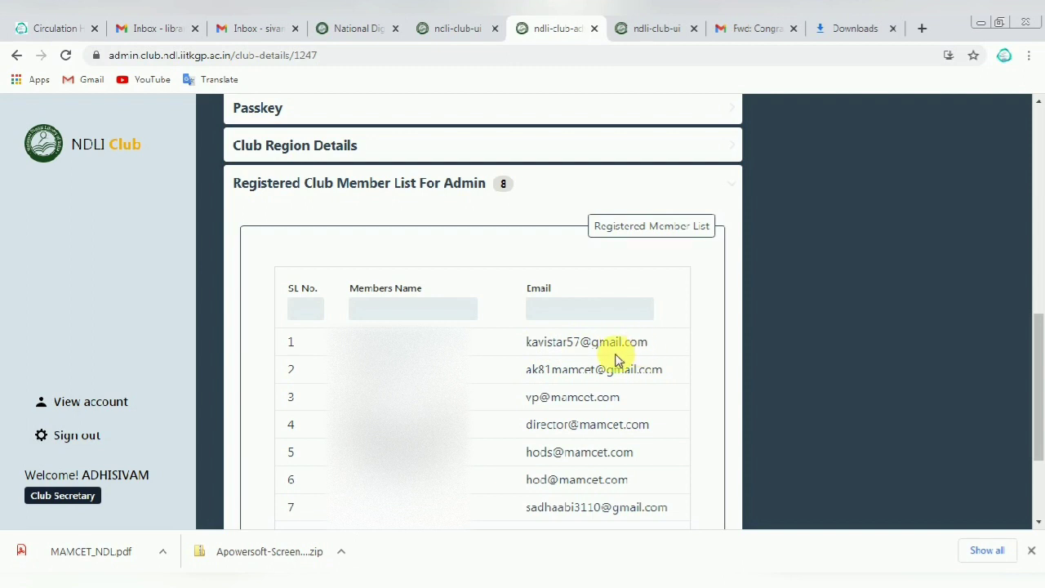
drag(522, 347, 661, 348)
click(444, 361)
scroll(443, 361, down, 1)
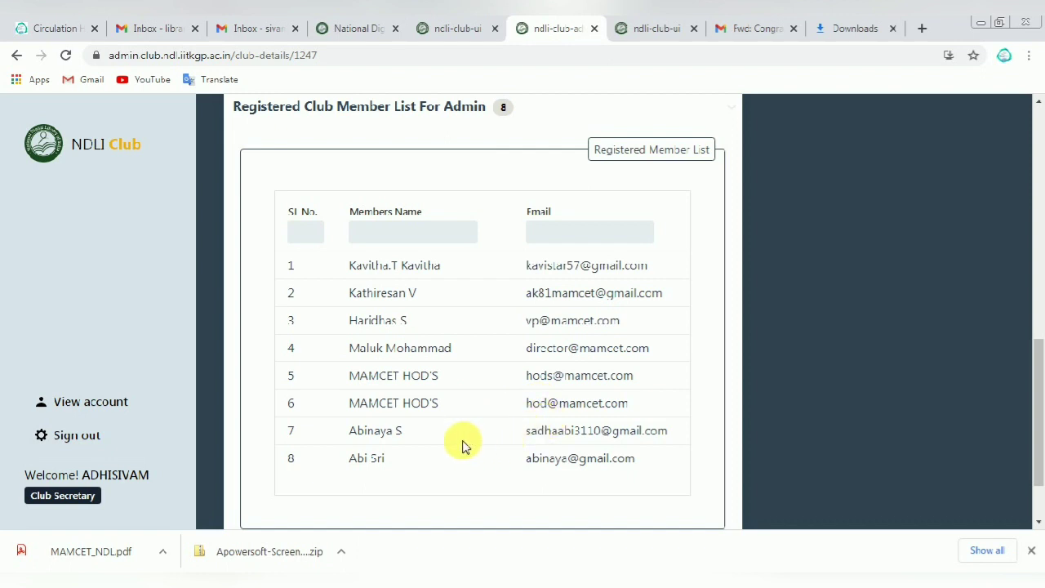
scroll(461, 443, down, 1)
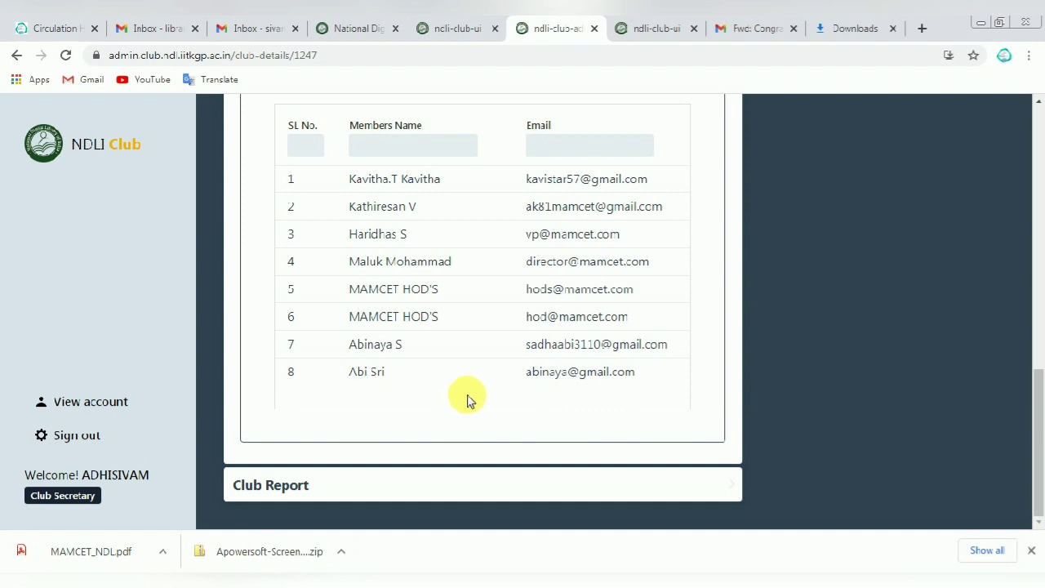
scroll(467, 400, up, 2)
scroll(467, 399, up, 3)
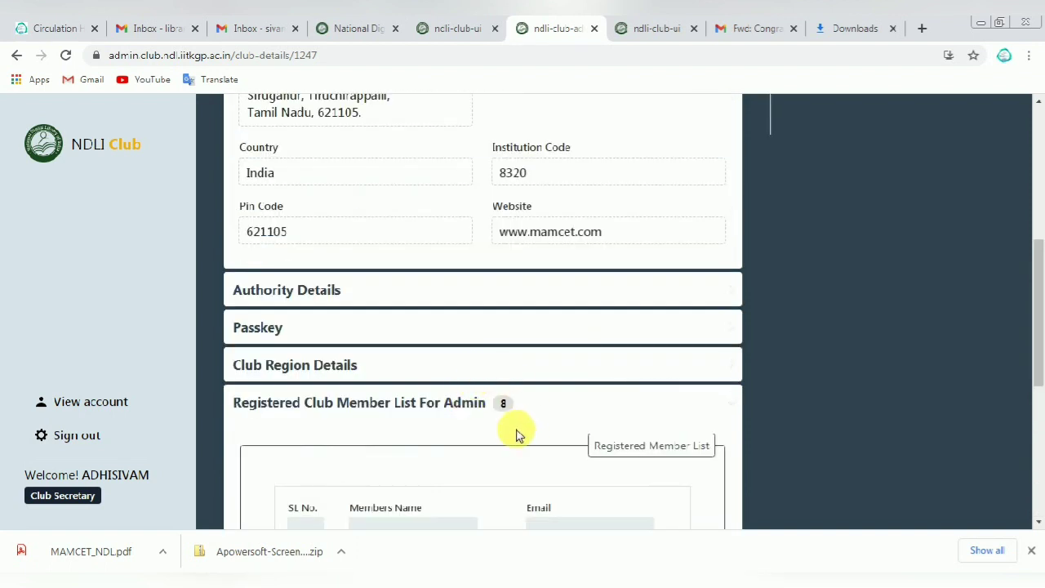
Step: Collapse the member list and expand Club Report to view its report templates
click(498, 402)
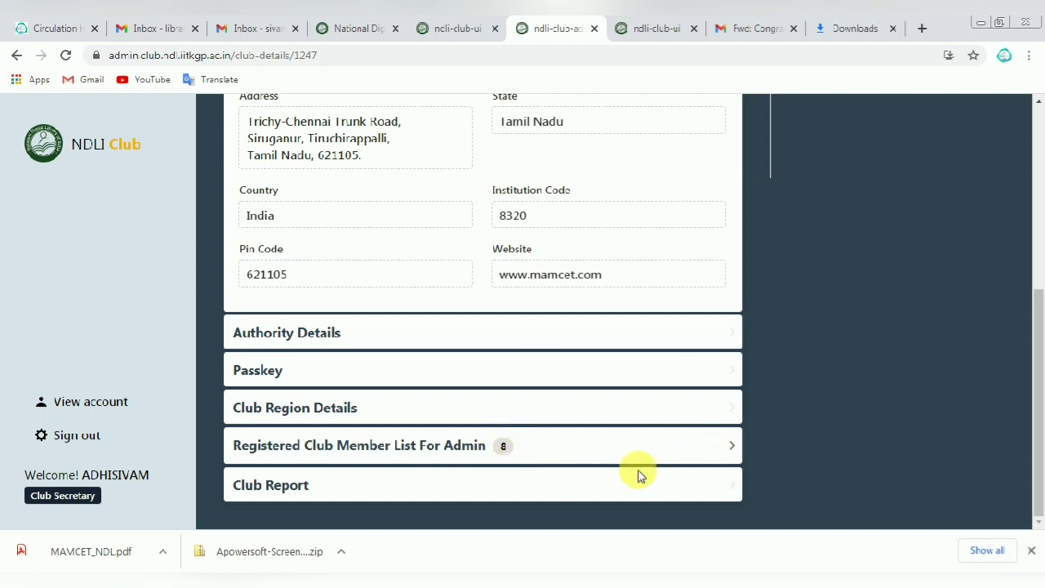
click(327, 489)
scroll(495, 410, down, 5)
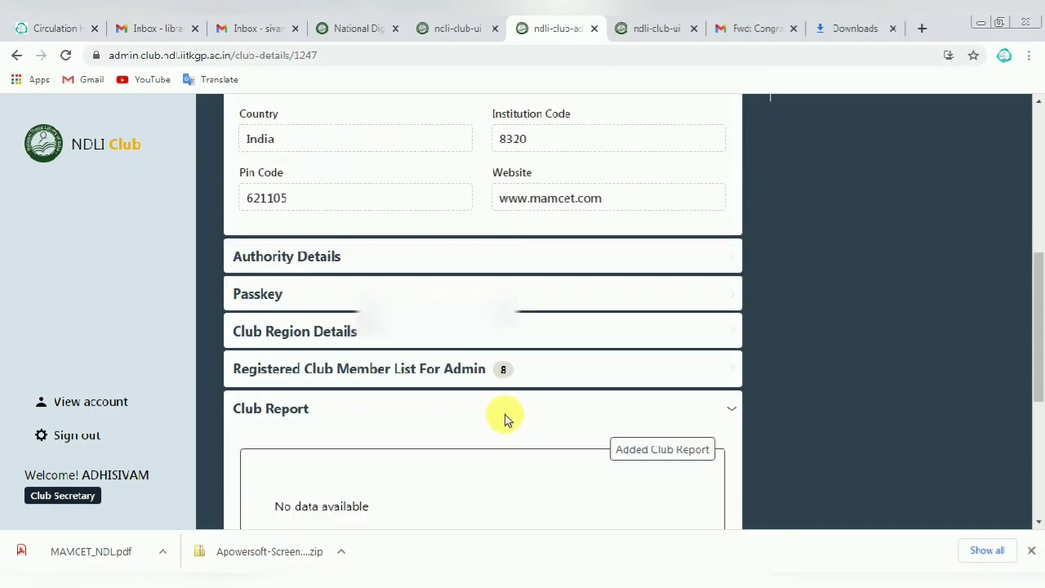
scroll(495, 410, down, 1)
click(507, 395)
scroll(476, 369, up, 3)
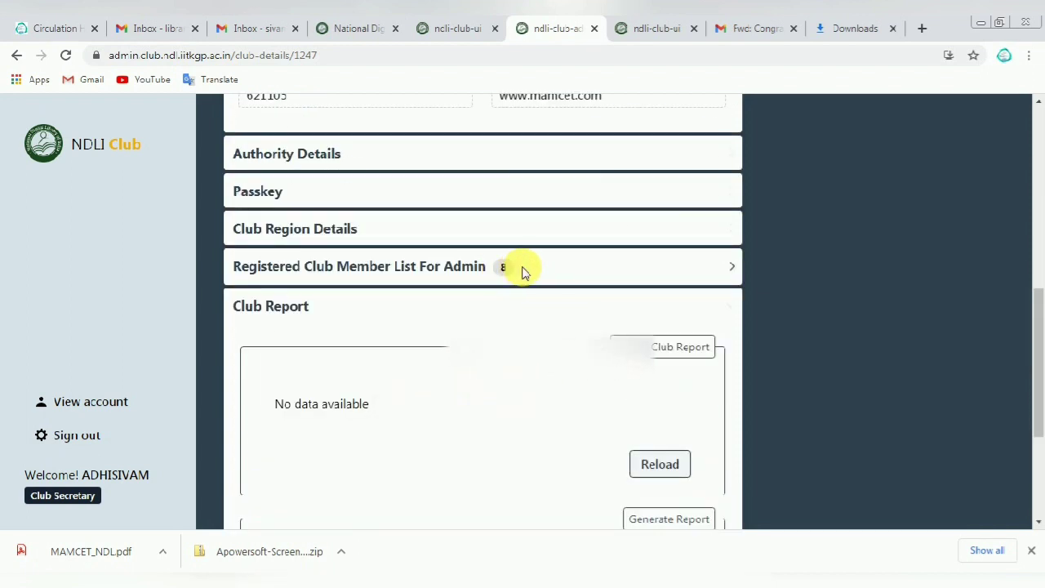
Step: Reopen the member list and its email filter, then return to the sign-up tab and slide
click(730, 266)
scroll(474, 323, down, 2)
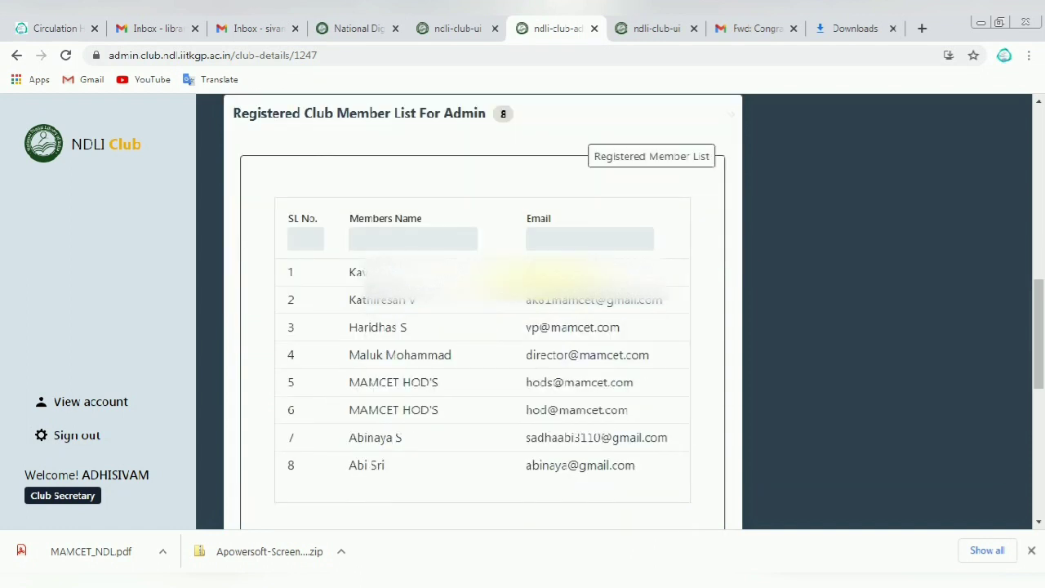
click(558, 239)
scroll(420, 334, up, 3)
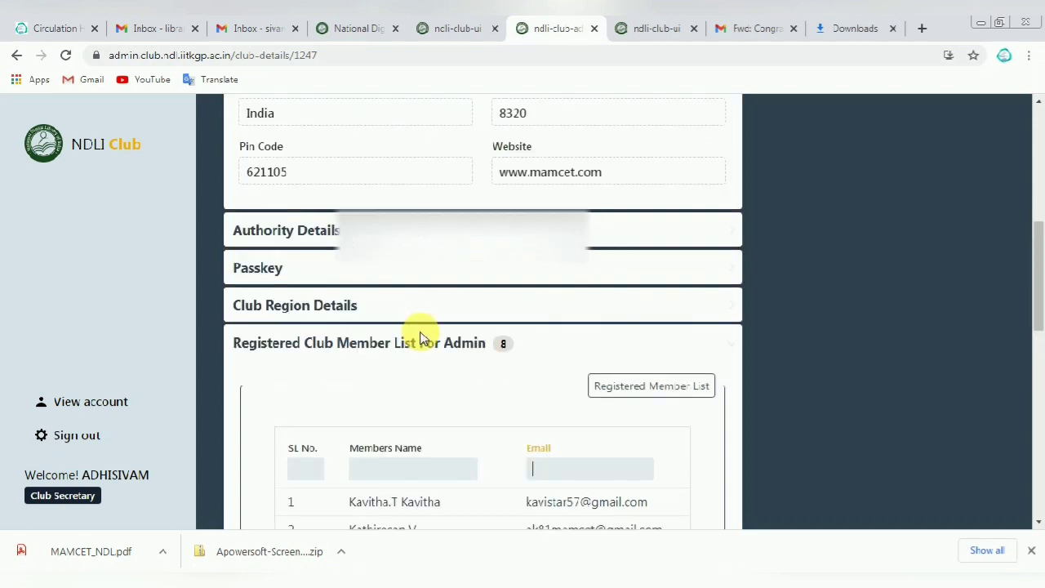
scroll(403, 392, up, 1)
scroll(403, 392, up, 1)
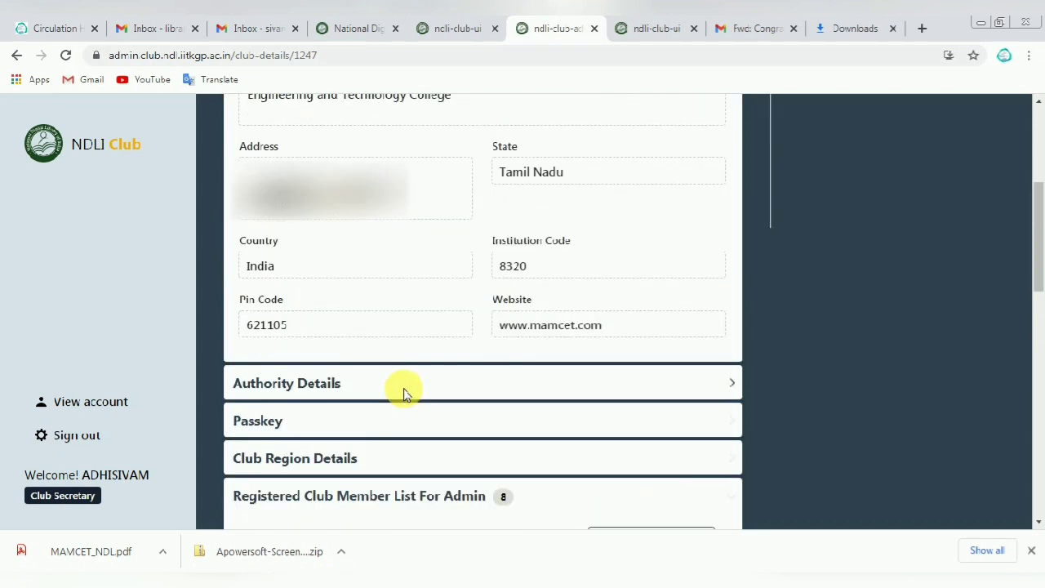
scroll(404, 393, up, 3)
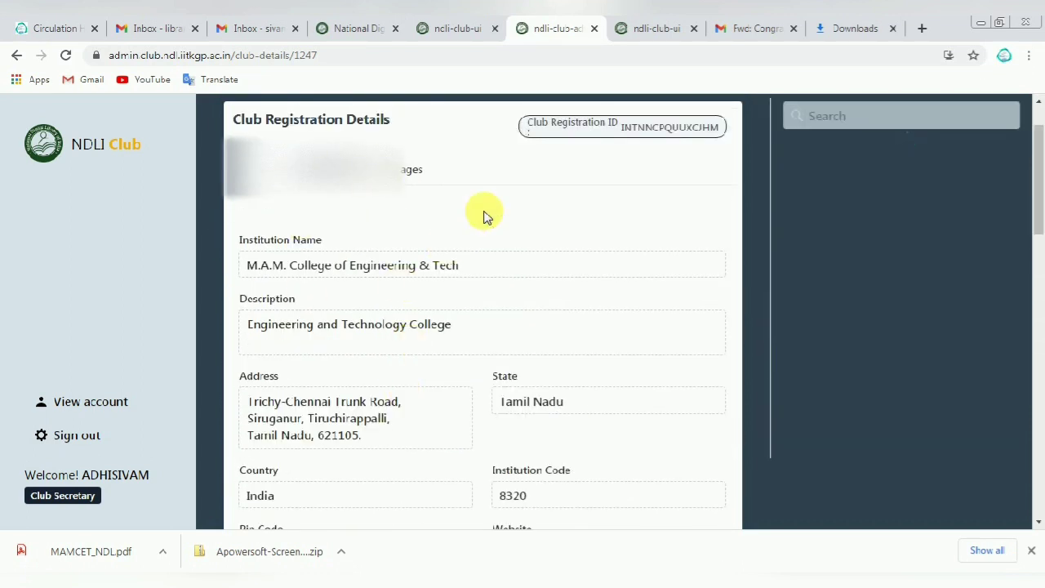
scroll(550, 397, down, 8)
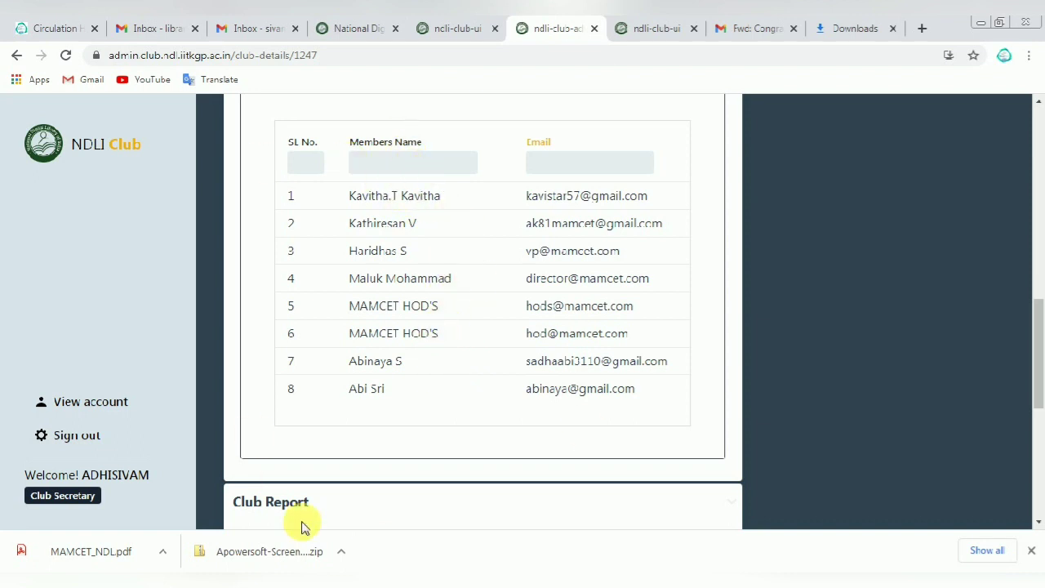
click(442, 25)
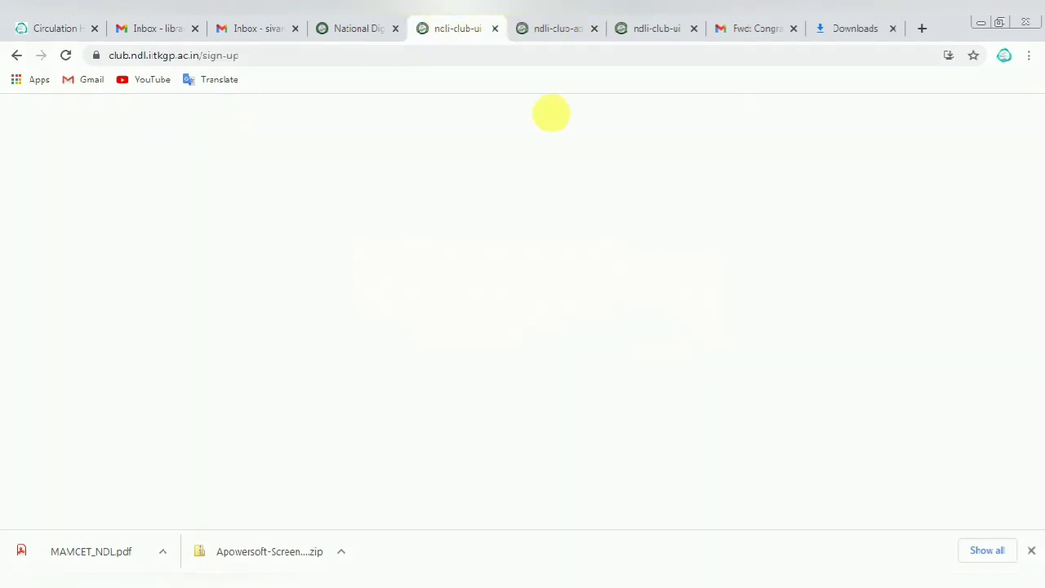
click(979, 23)
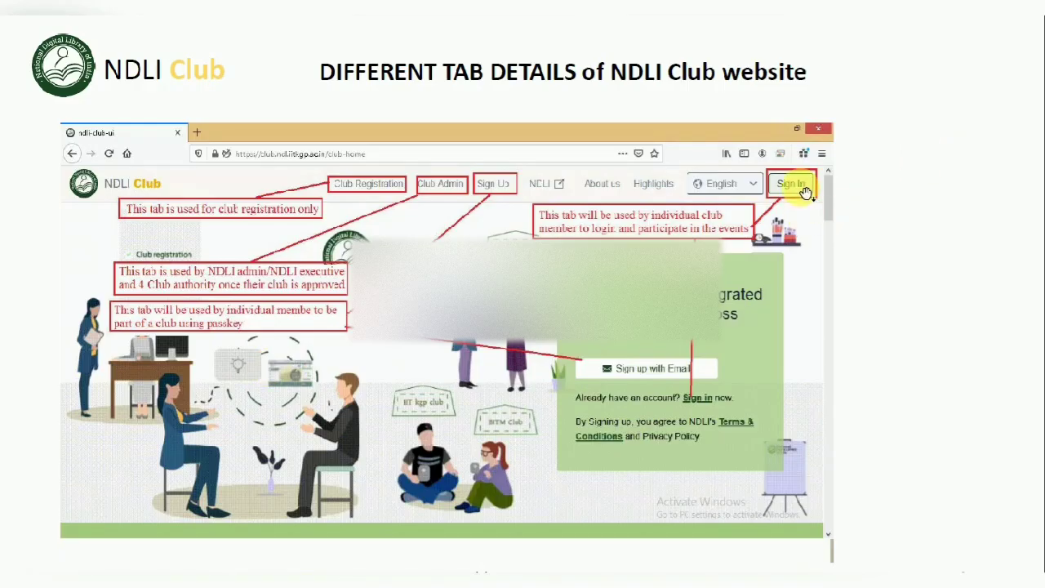